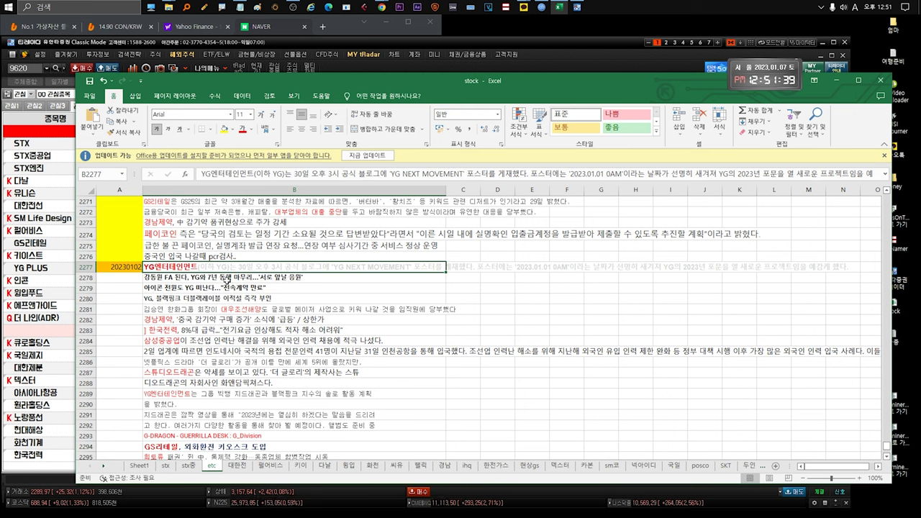
Review the YG artist-departure headlines in cells B2278 and B2279 of the etc sheet, leaving their text unedited
click(193, 278)
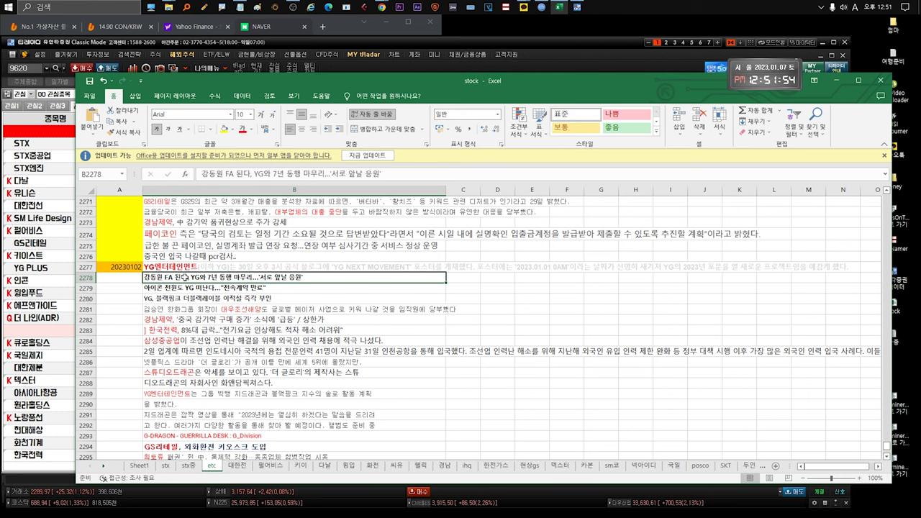
click(214, 286)
double_click(240, 287)
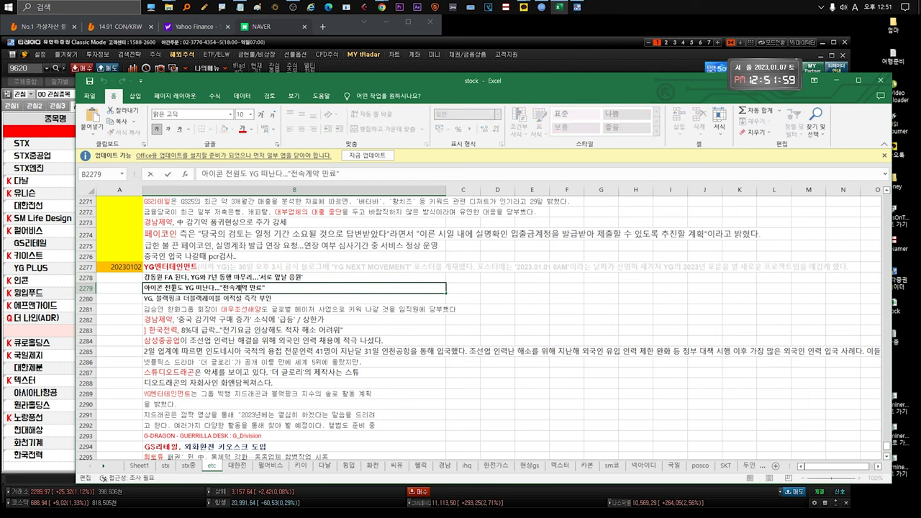
drag(193, 288, 139, 288)
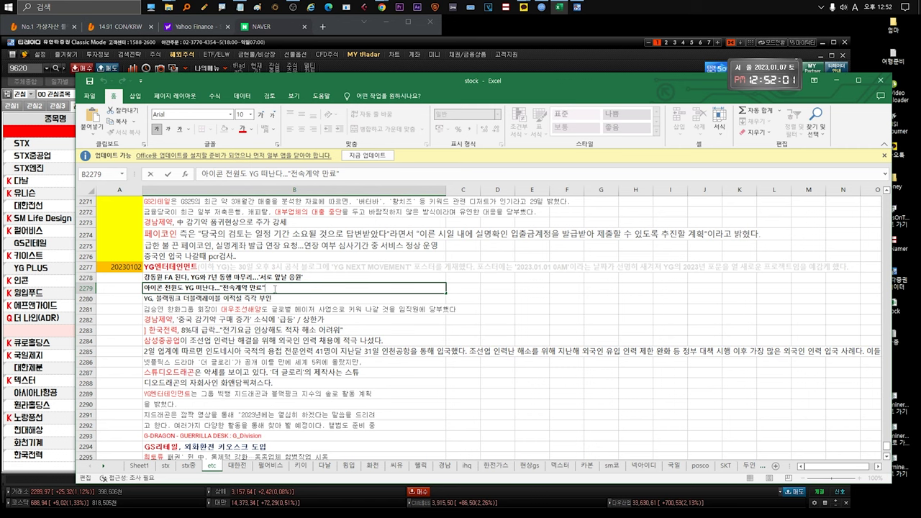
key(shift+End)
key(Escape)
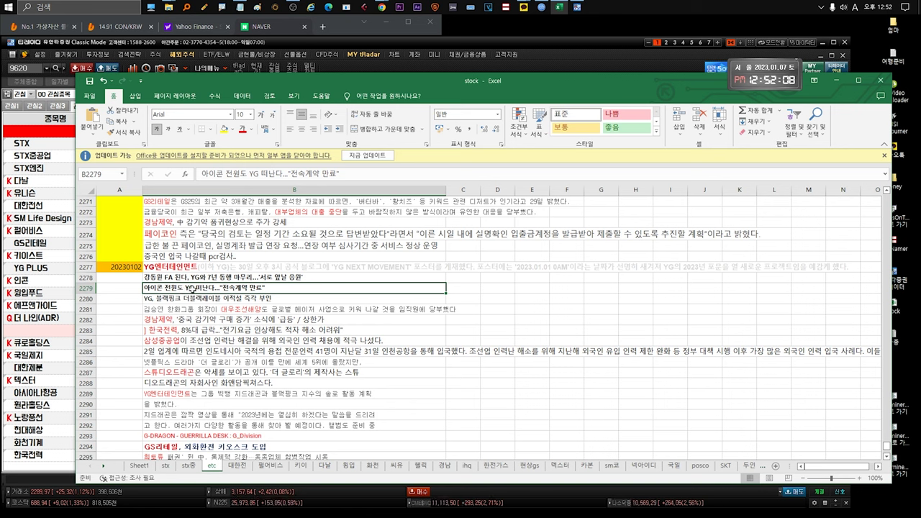
double_click(186, 288)
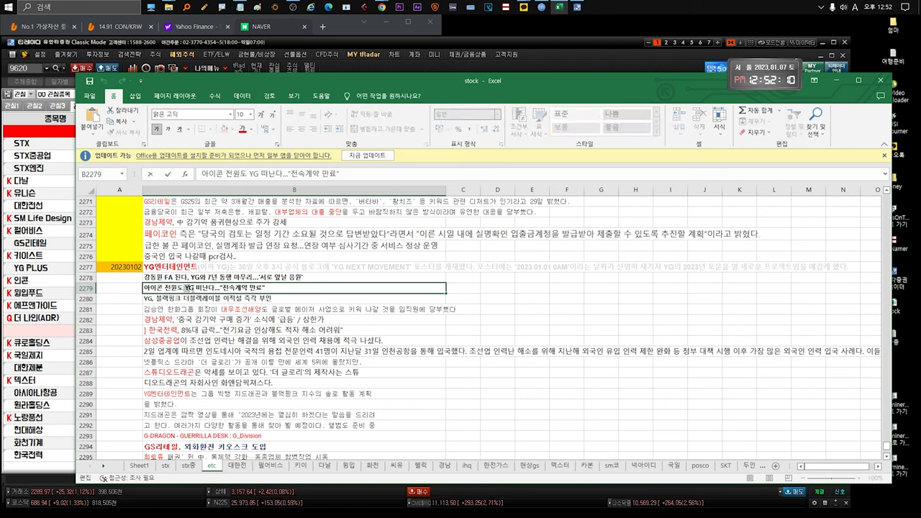
double_click(190, 288)
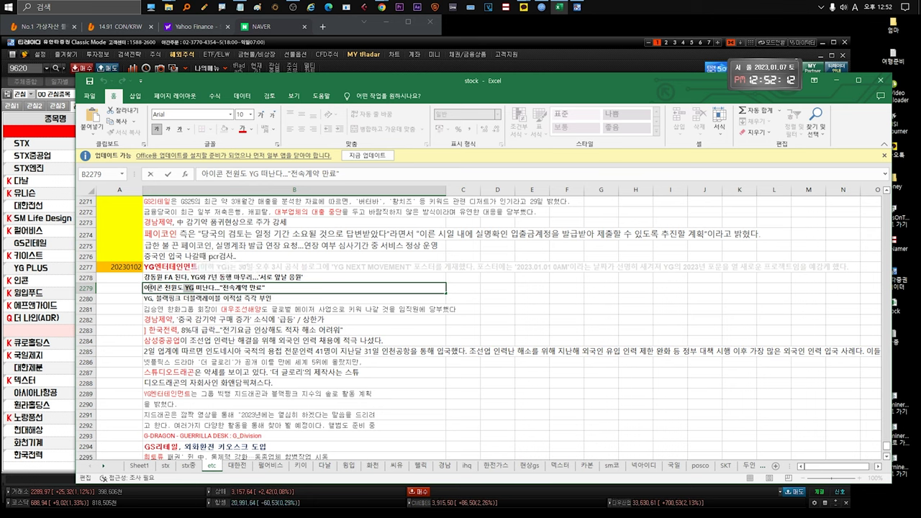
key(Escape)
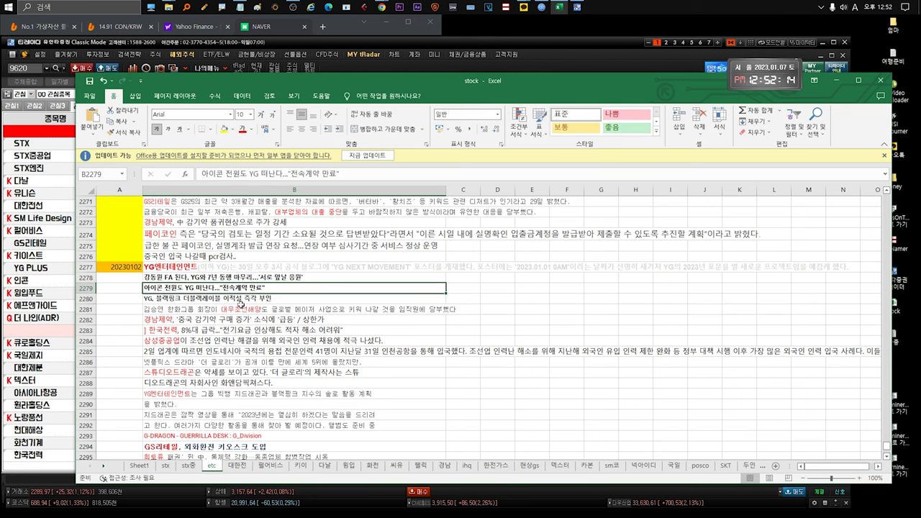
double_click(154, 288)
double_click(154, 288)
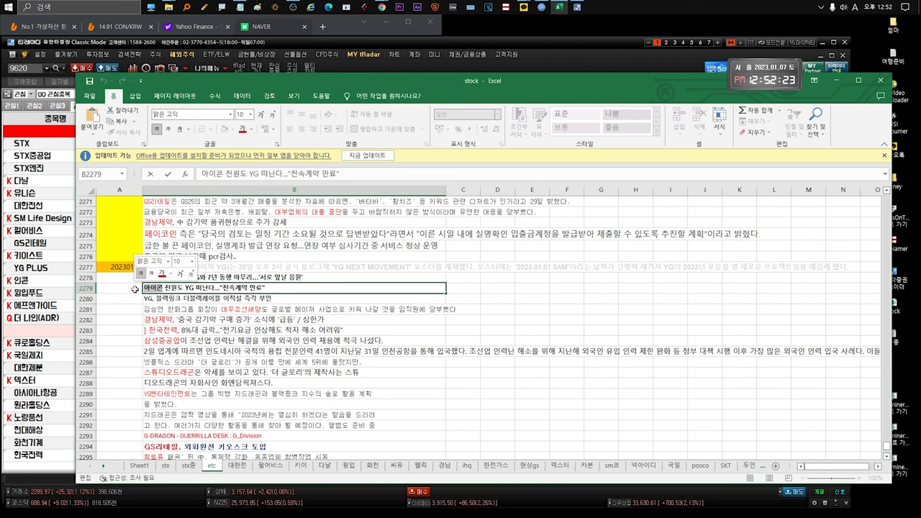
key(Escape)
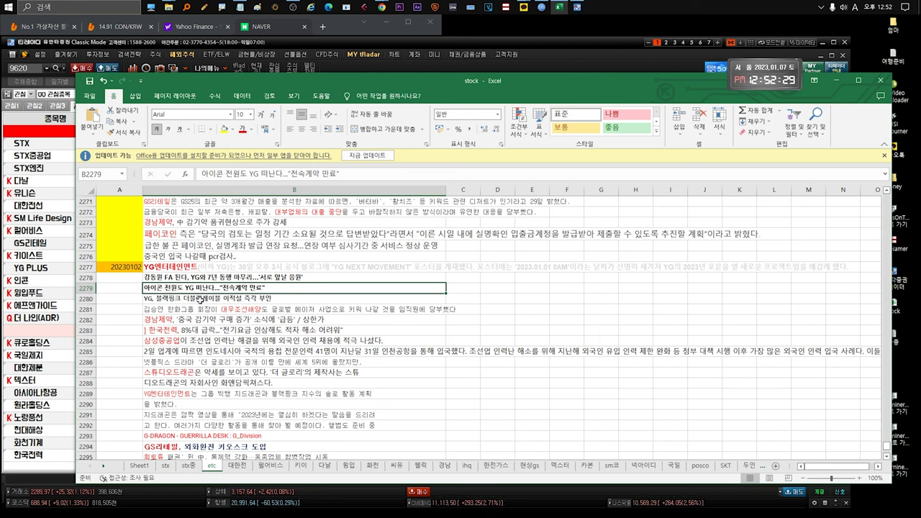
Examine the headline in B2280 about YG, 블랙핑크 and 더블랙레이블, highlighting its phrases while reading
click(199, 297)
key(Up)
click(198, 297)
double_click(195, 299)
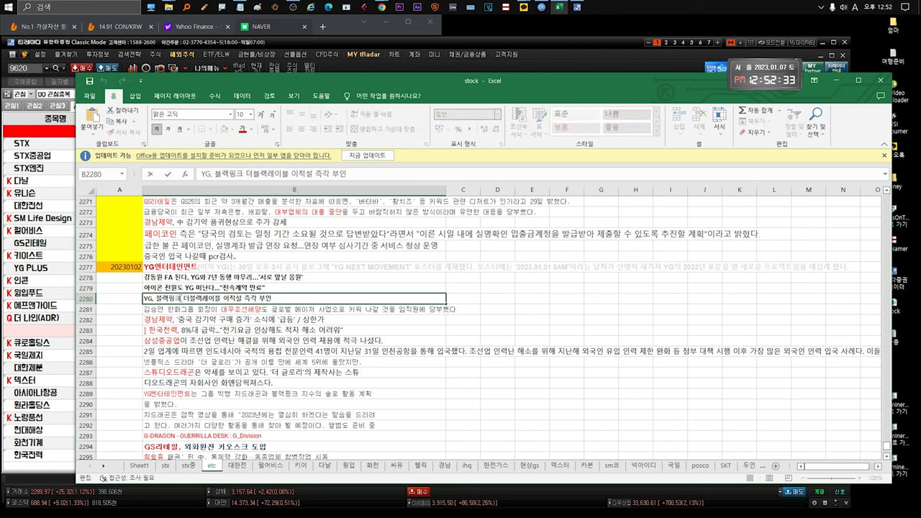
drag(182, 299, 295, 291)
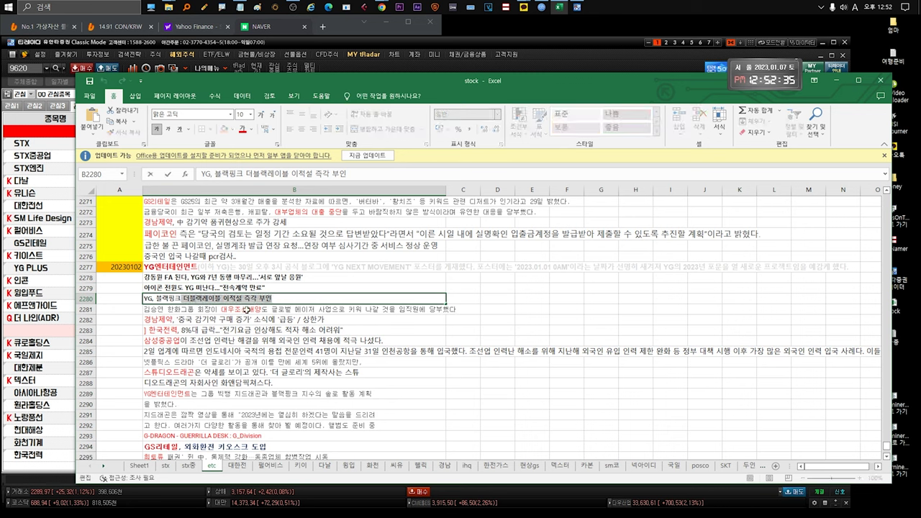
drag(181, 299, 275, 296)
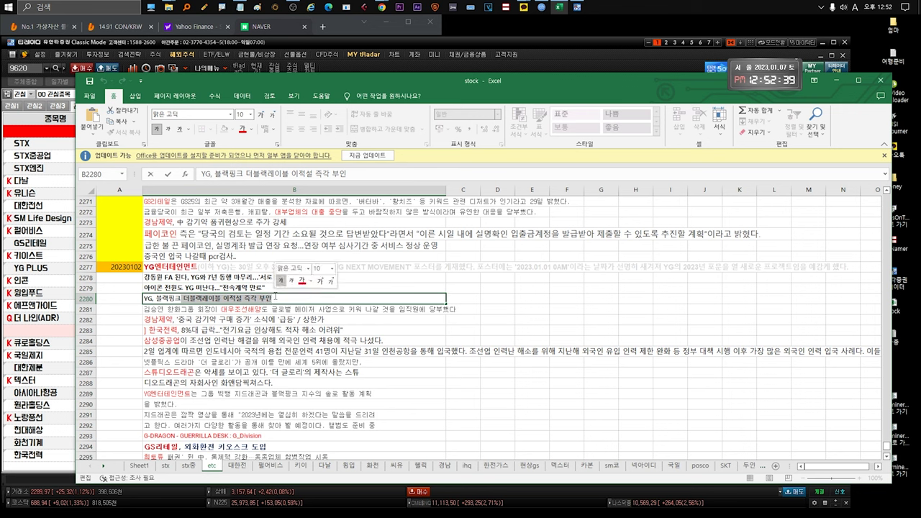
click(186, 298)
drag(231, 298, 145, 298)
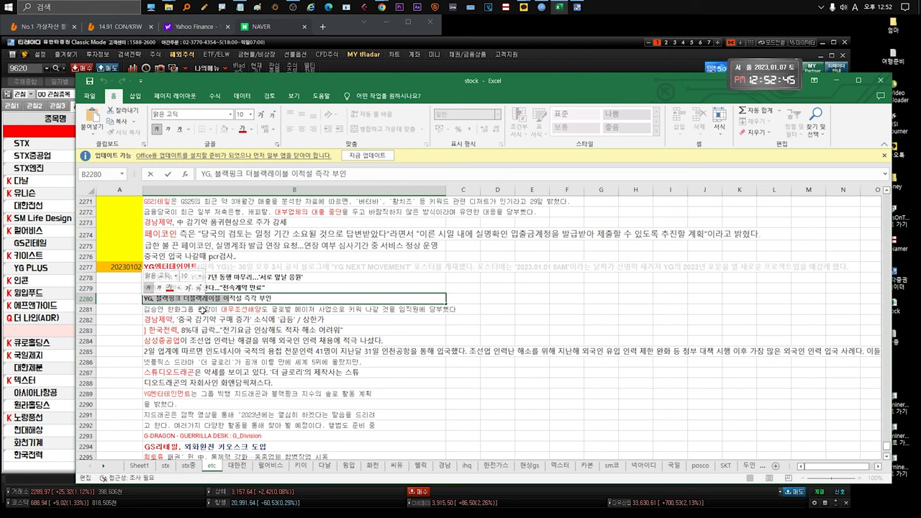
key(Escape)
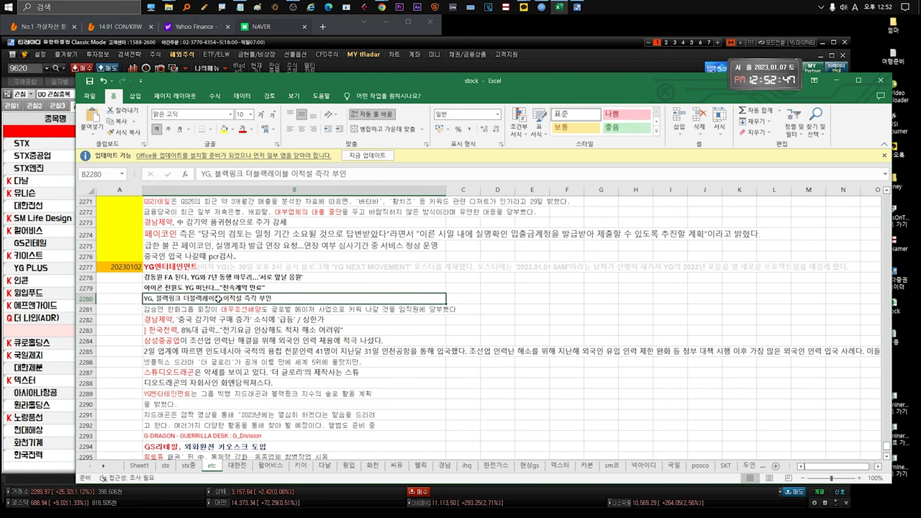
double_click(218, 298)
drag(218, 298, 180, 298)
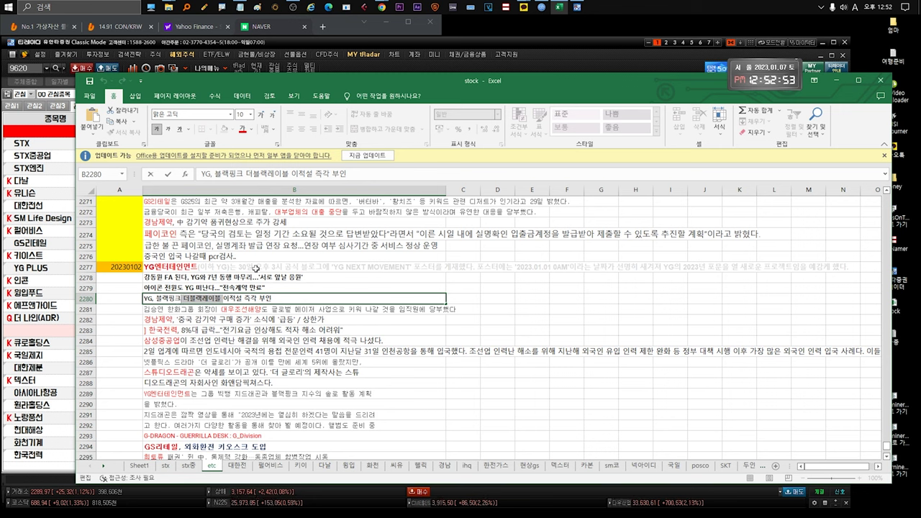
Examine the 한화그룹 and 대우조선해양 news line in cell B2281, highlighting the passage about the global major business
click(296, 312)
double_click(185, 310)
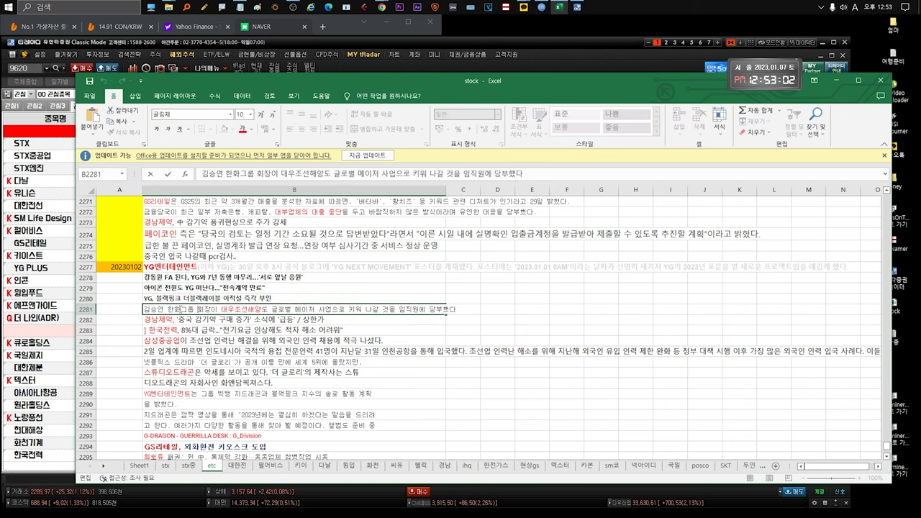
drag(168, 310, 370, 309)
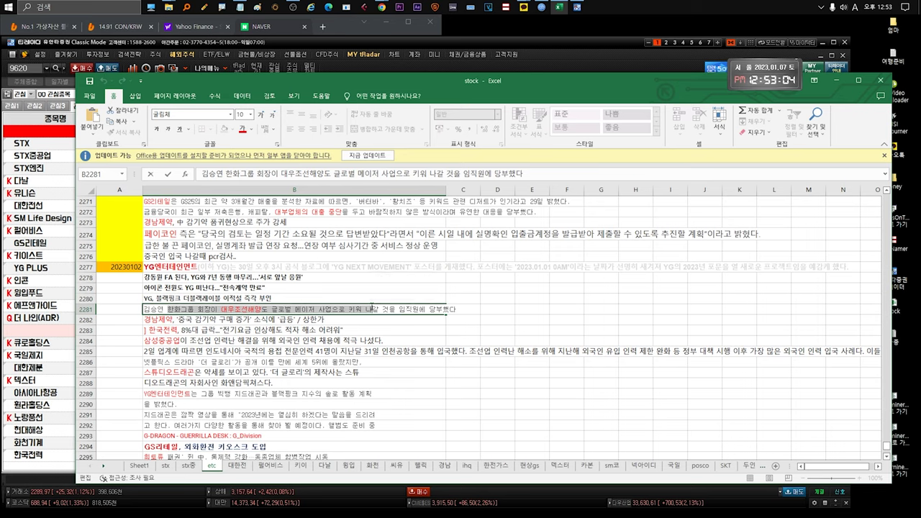
scroll(370, 310, down, 1)
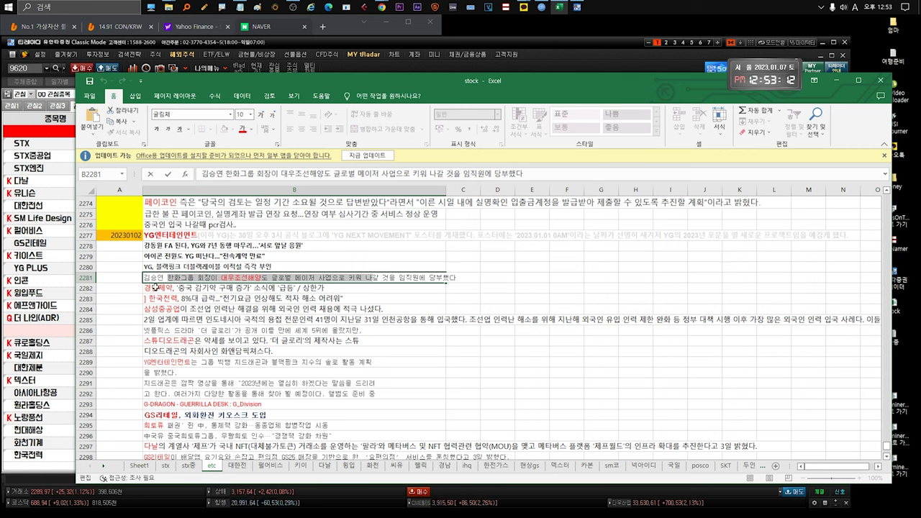
Examine the 경남제약 cold-medicine headline in B2282 together with the China COVID-19 quarantine news in B2322
click(210, 289)
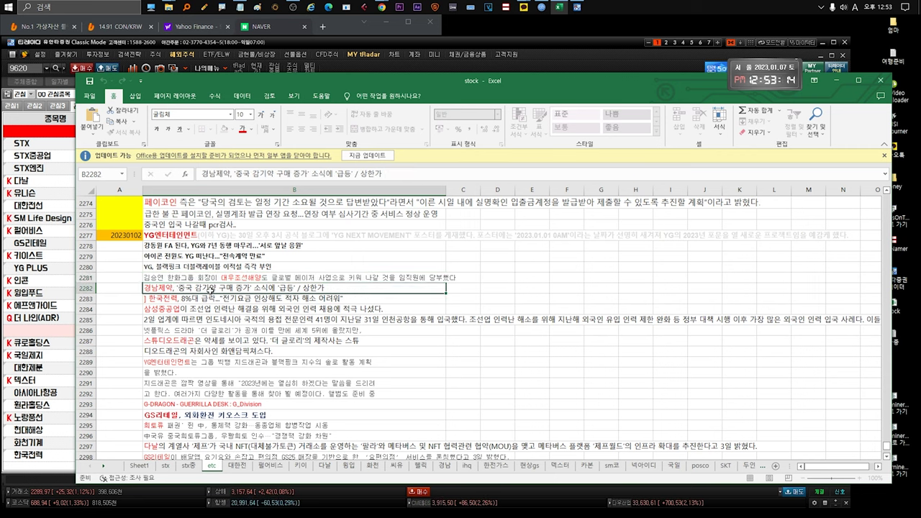
double_click(193, 290)
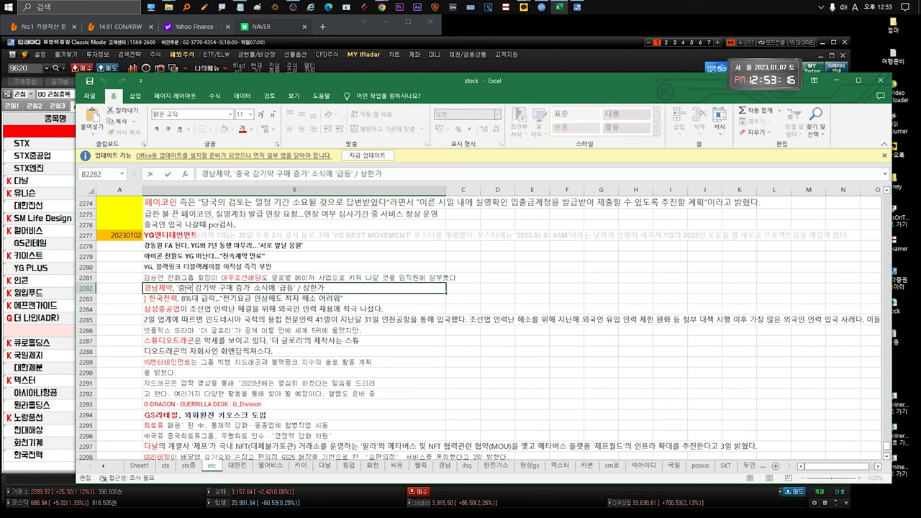
drag(325, 290, 159, 291)
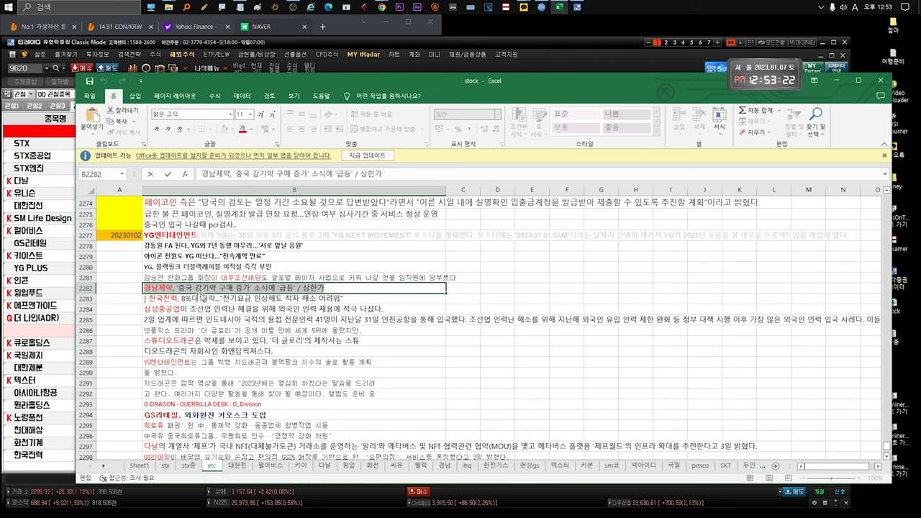
scroll(203, 297, down, 10)
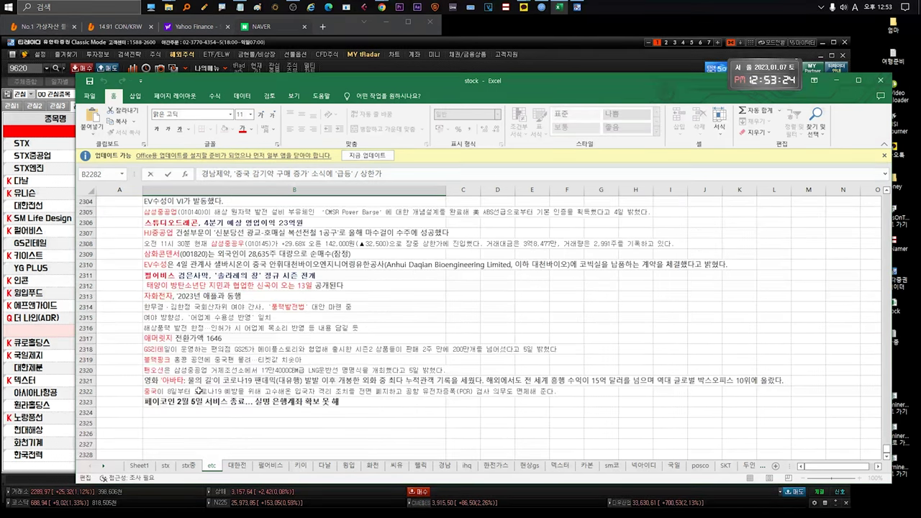
double_click(199, 390)
drag(324, 393, 454, 393)
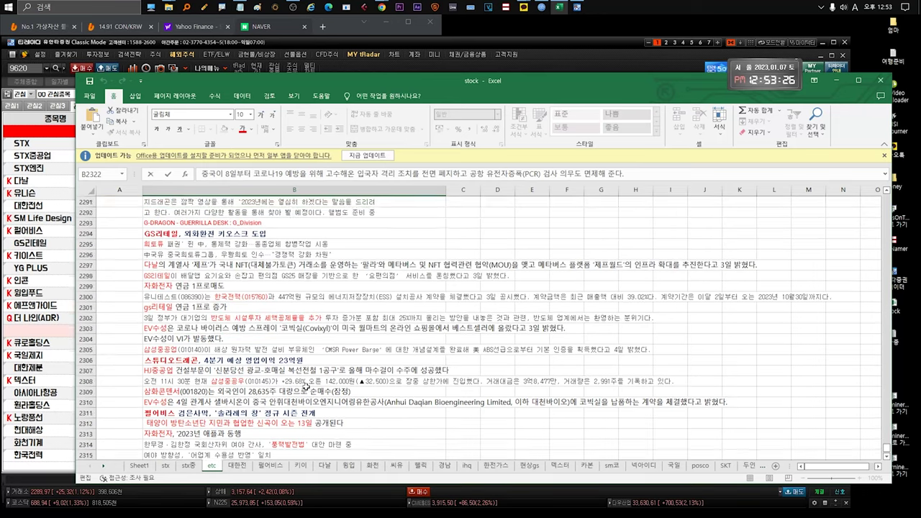
scroll(245, 346, up, 11)
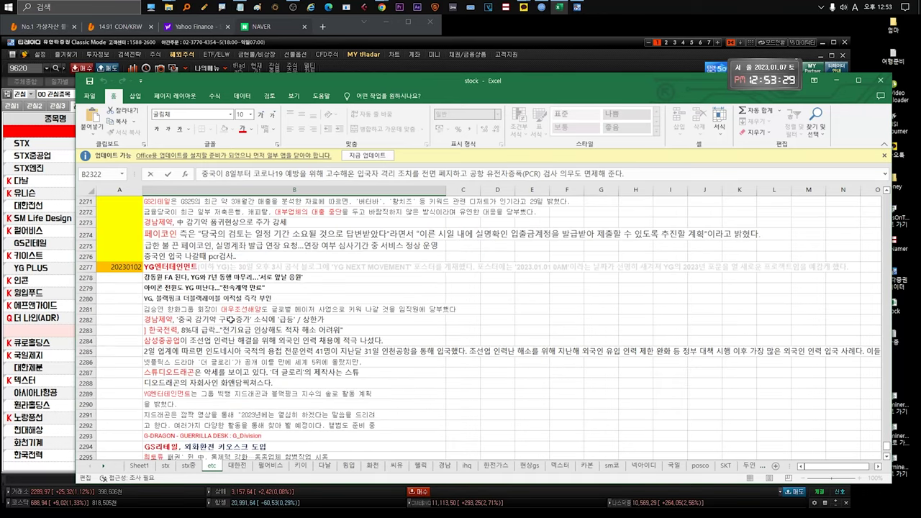
click(230, 319)
double_click(336, 321)
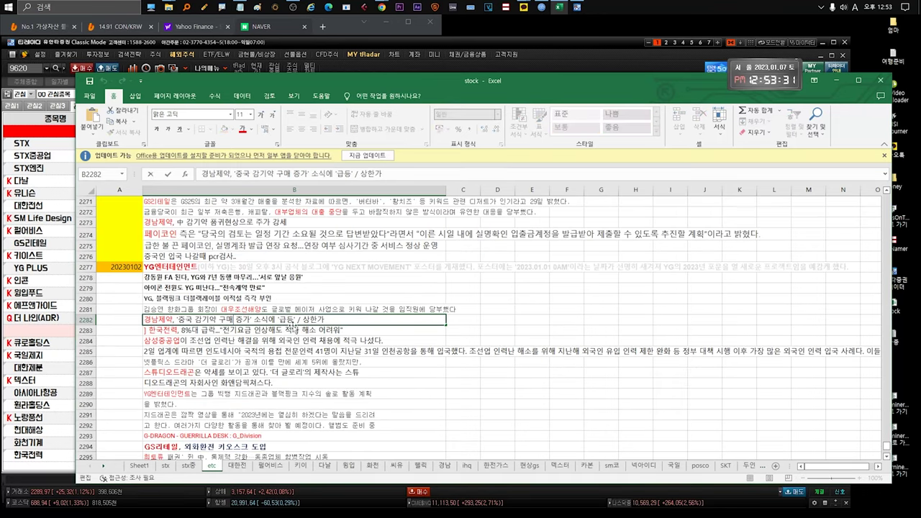
drag(328, 321, 135, 323)
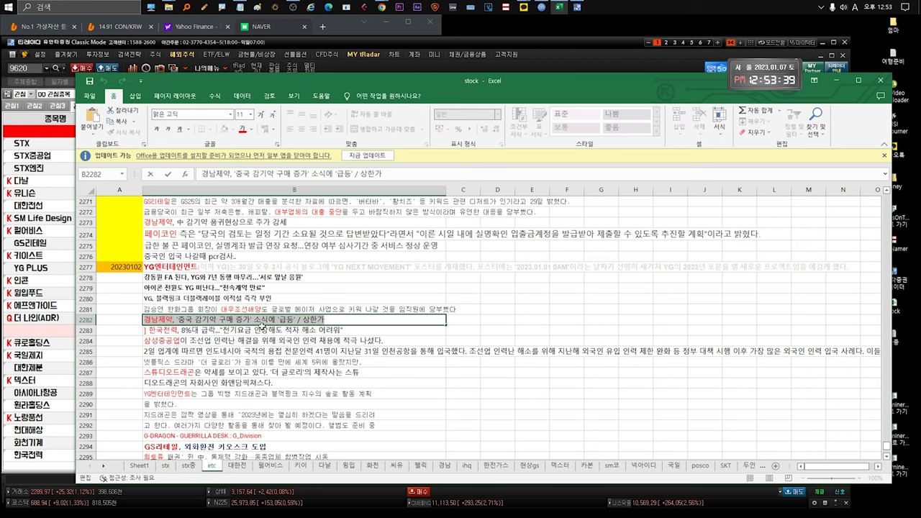
Remove the stray "]" and the space after it from the start of the 한국전력 headline in B2283
click(206, 332)
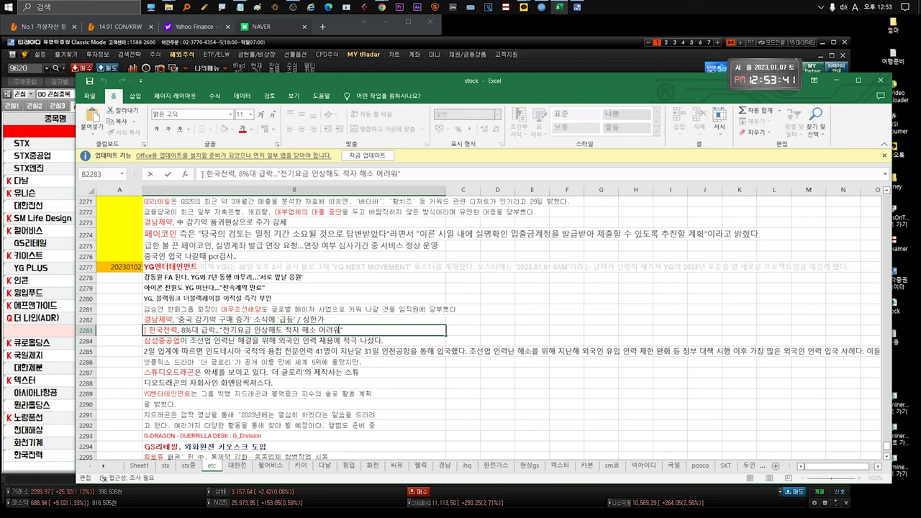
drag(344, 330, 137, 329)
click(146, 330)
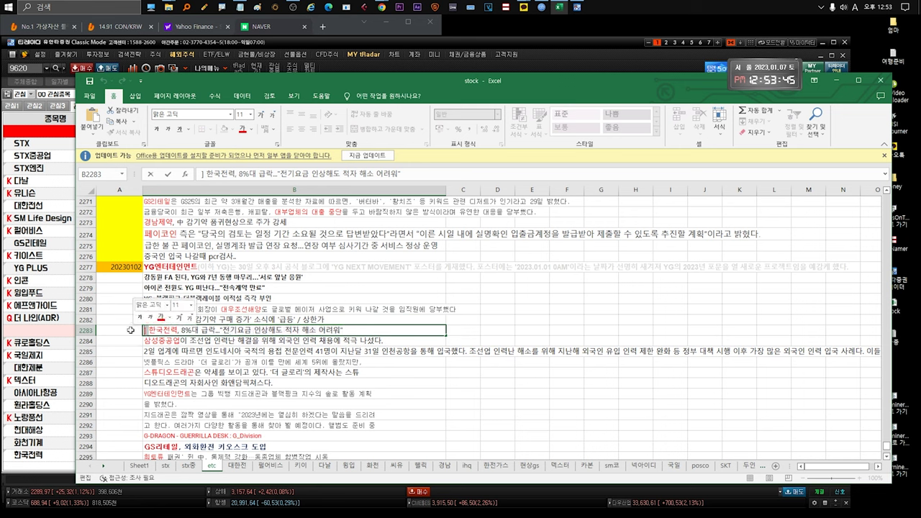
key(BackSpace)
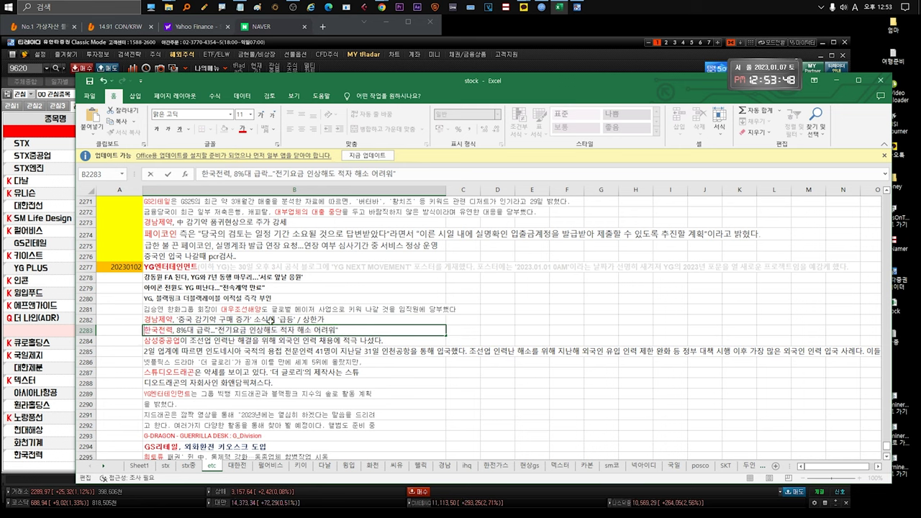
Review the 한국전력 and 삼성중공업 headlines in B2283 and B2284, ending on the empty cell B2324 below the news list
drag(352, 329, 177, 330)
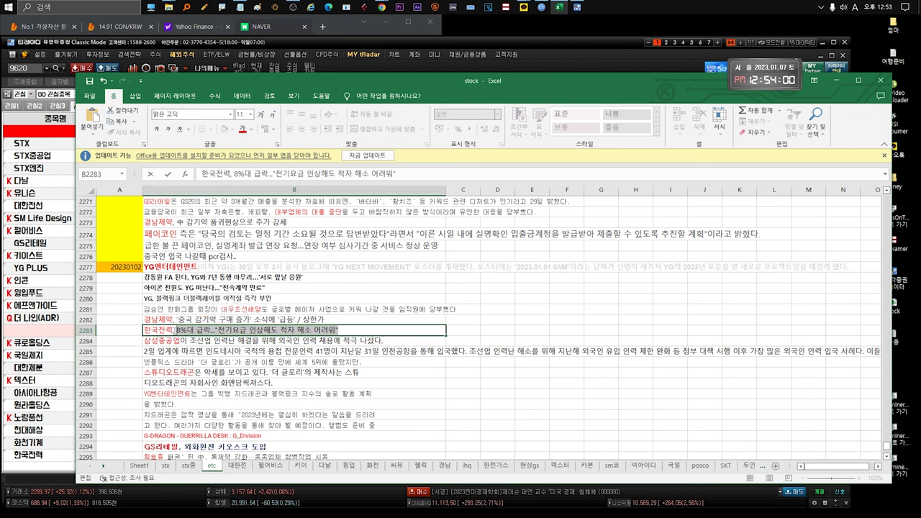
drag(174, 331, 136, 332)
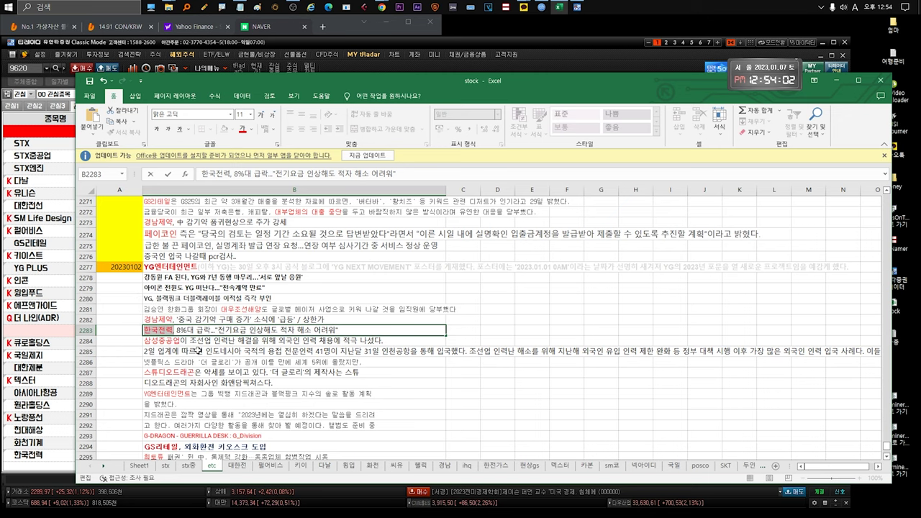
scroll(198, 350, down, 2)
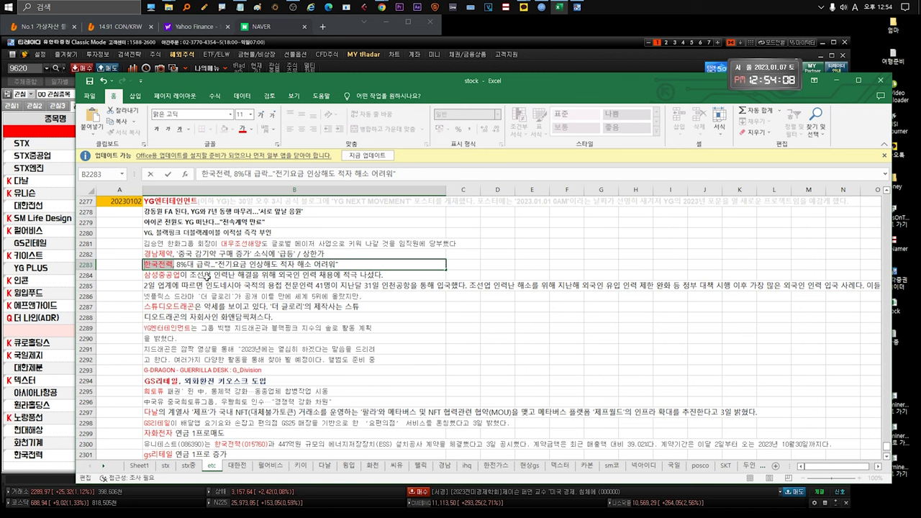
click(206, 276)
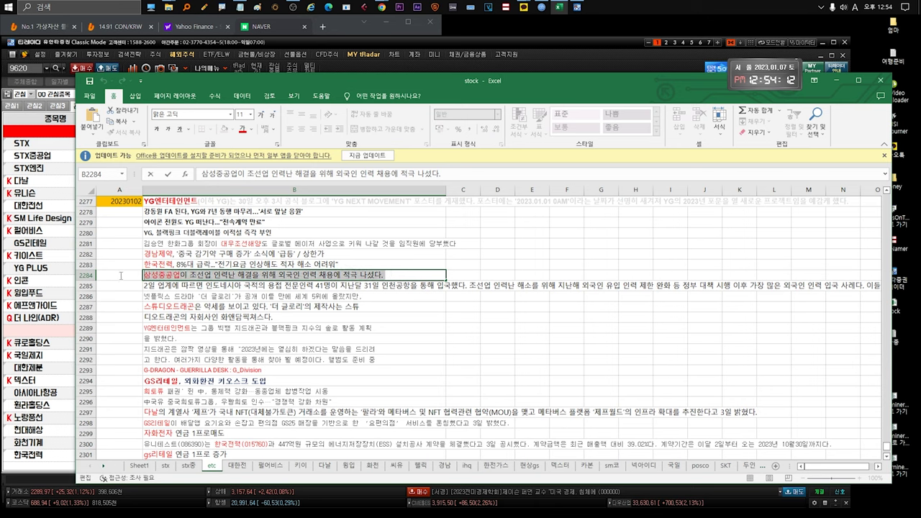
scroll(229, 360, down, 9)
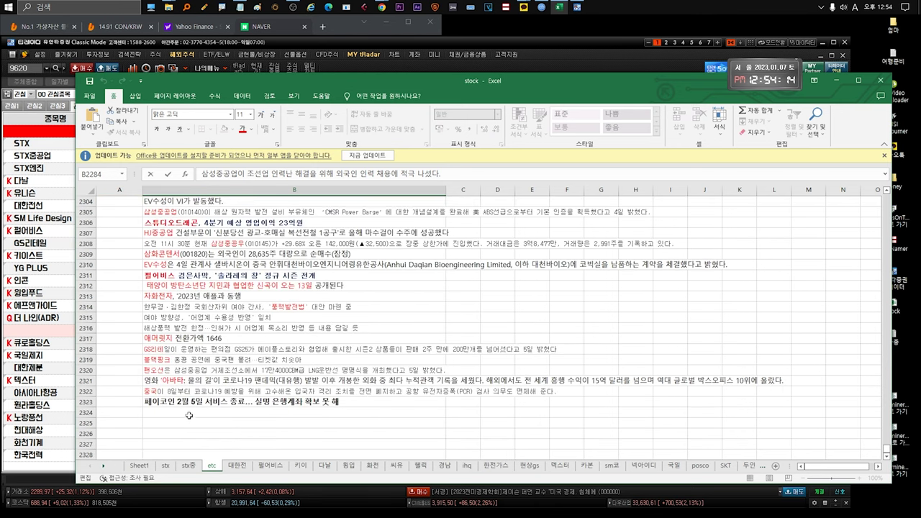
click(185, 413)
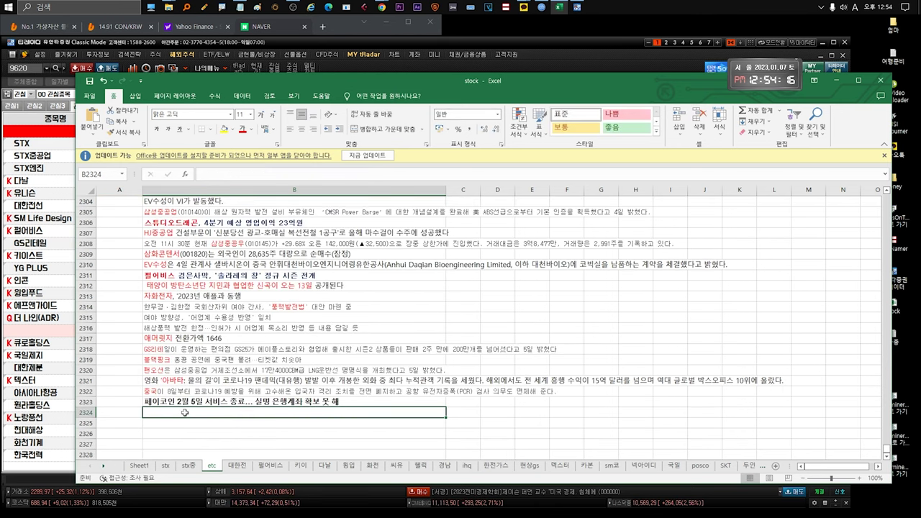
Enter the note "조선쪽 외국인30프로..." in the empty cell B2324 below the news list
text(조선)
text(쪽 외국인30)
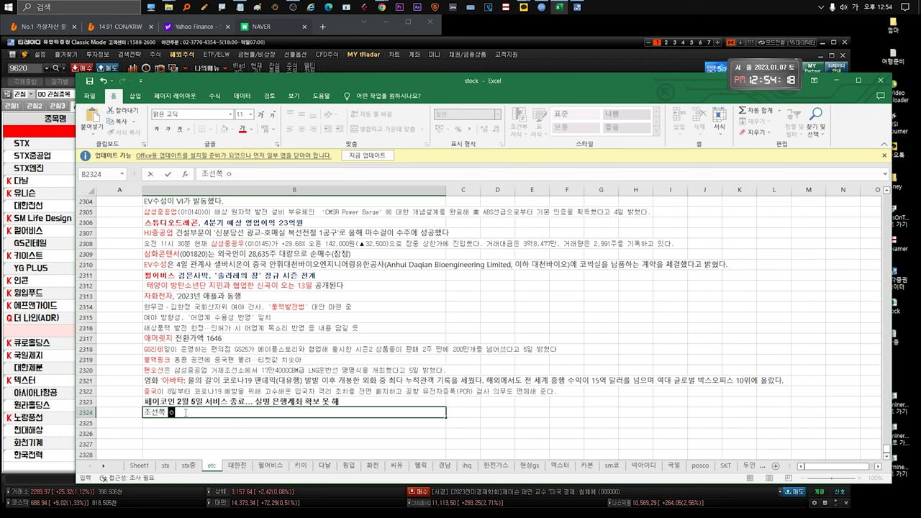
text(프로..)
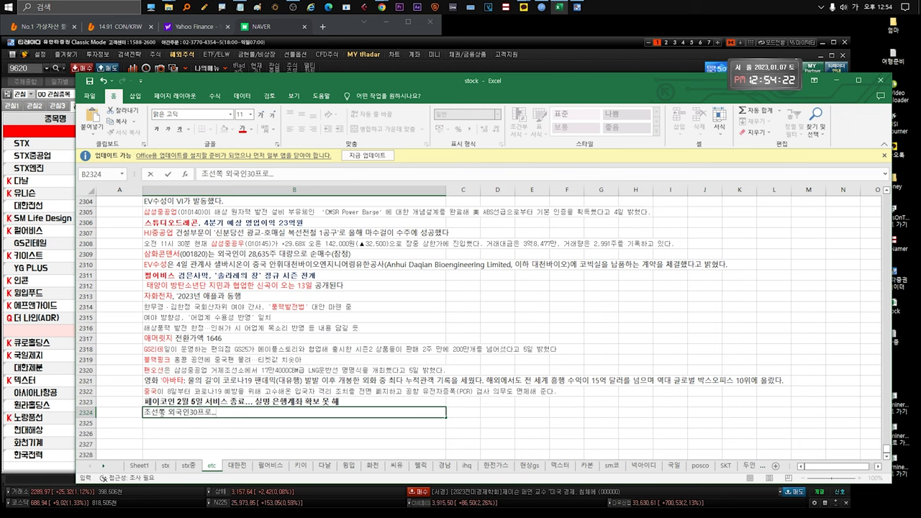
Examine the shipbuilding labour news in B2285, highlighting the passage about the Indonesian welding specialists arriving through Incheon airport
scroll(188, 403, up, 9)
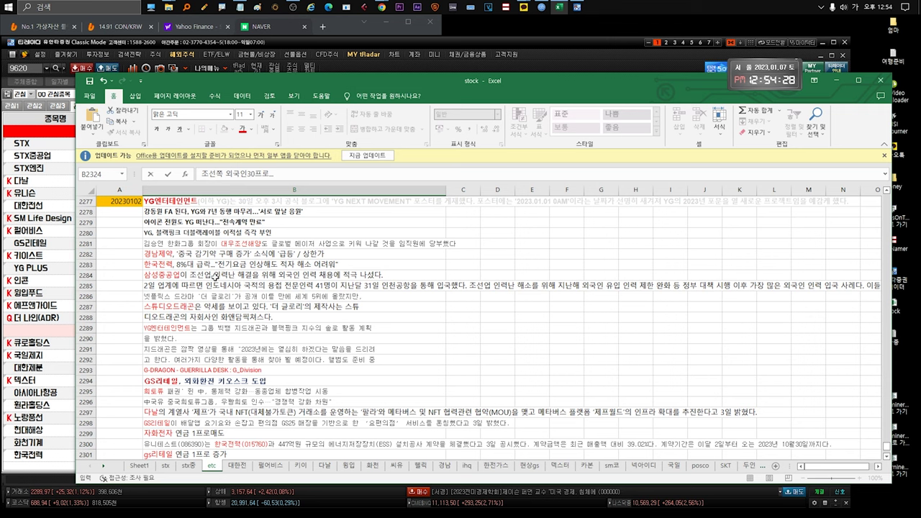
click(220, 284)
double_click(430, 287)
drag(430, 287, 211, 287)
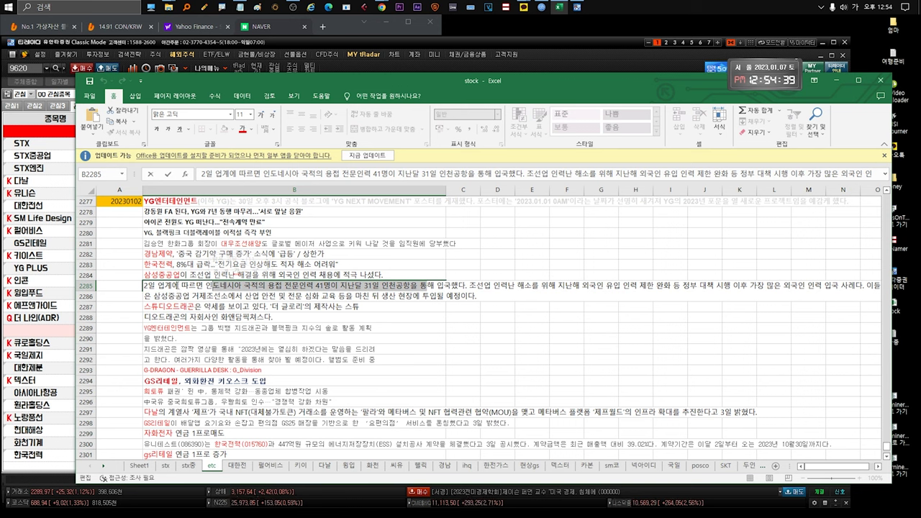
click(136, 287)
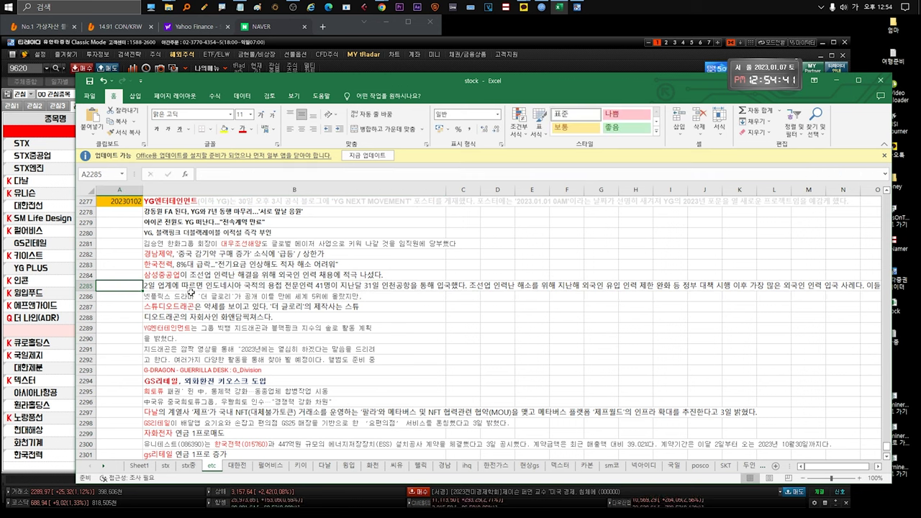
Examine the Netflix '더 글로리' and 스튜디오드래곤 lines in B2286:B2288, highlighting the text about the subsidiary 화앤담픽쳐스
click(194, 296)
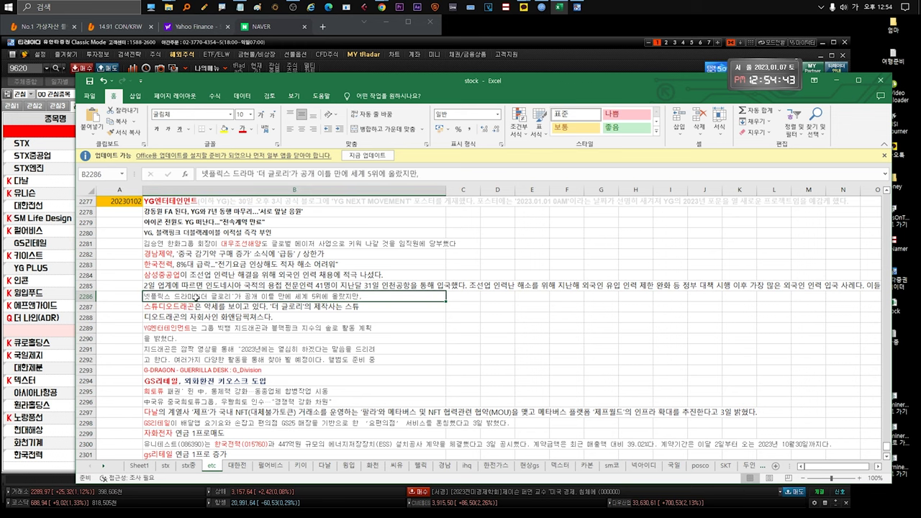
click(231, 311)
drag(267, 317, 231, 300)
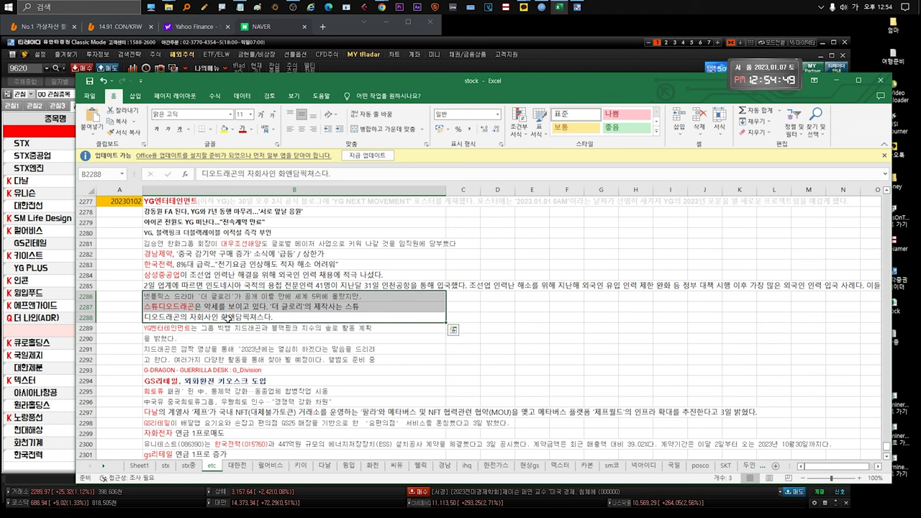
double_click(235, 317)
drag(236, 317, 272, 317)
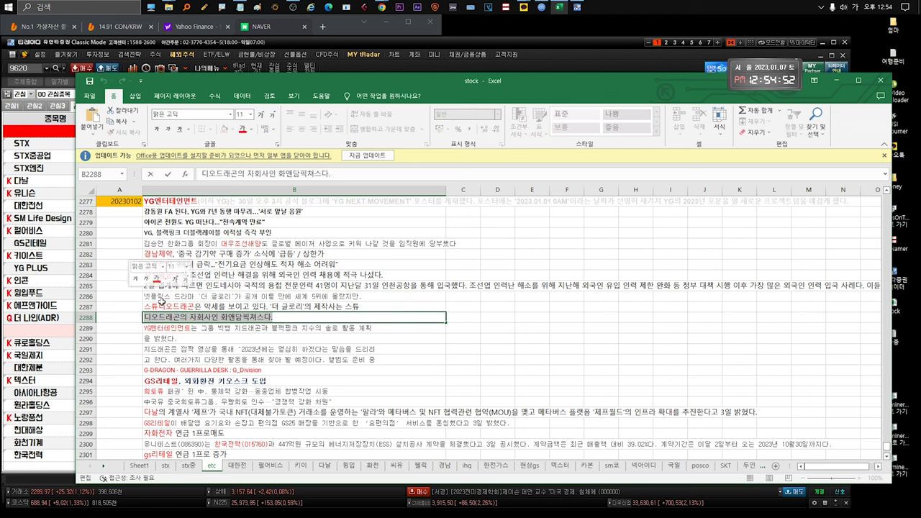
click(247, 297)
click(266, 316)
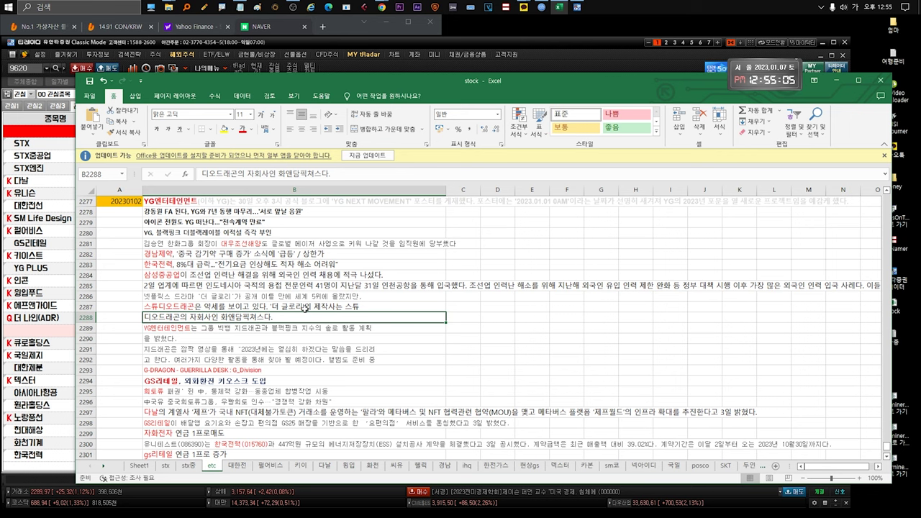
drag(193, 294, 172, 314)
click(148, 306)
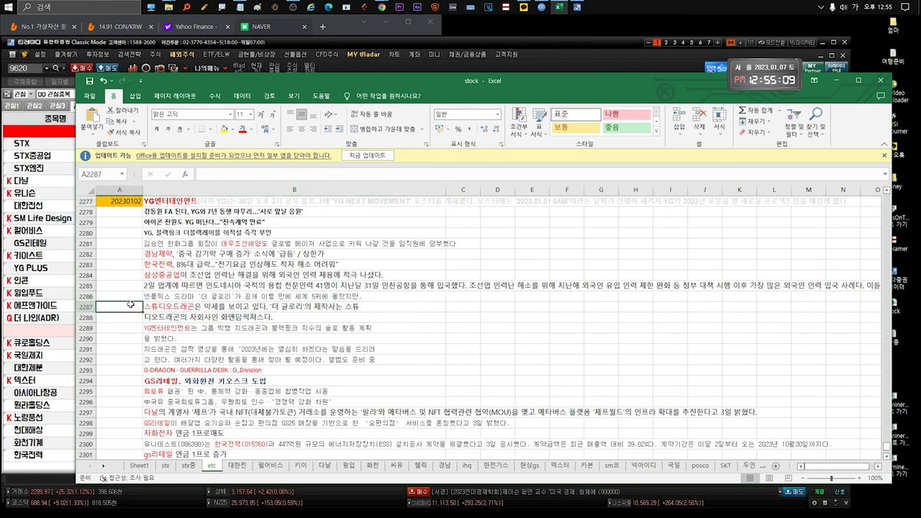
Examine the YG엔터테인먼트 line in B2289, highlighting the passages on 빅뱅 지드래곤 and the 블랙핑크 지수 solo plan
drag(211, 307, 210, 328)
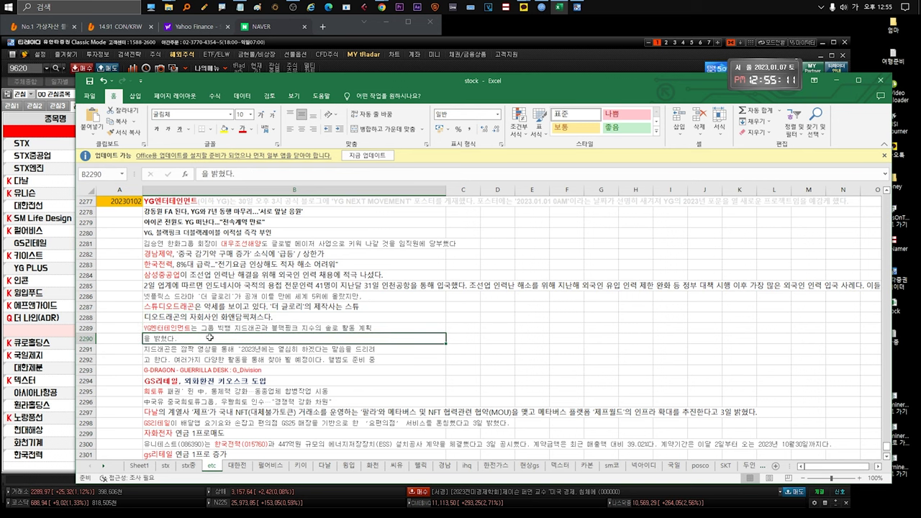
double_click(212, 330)
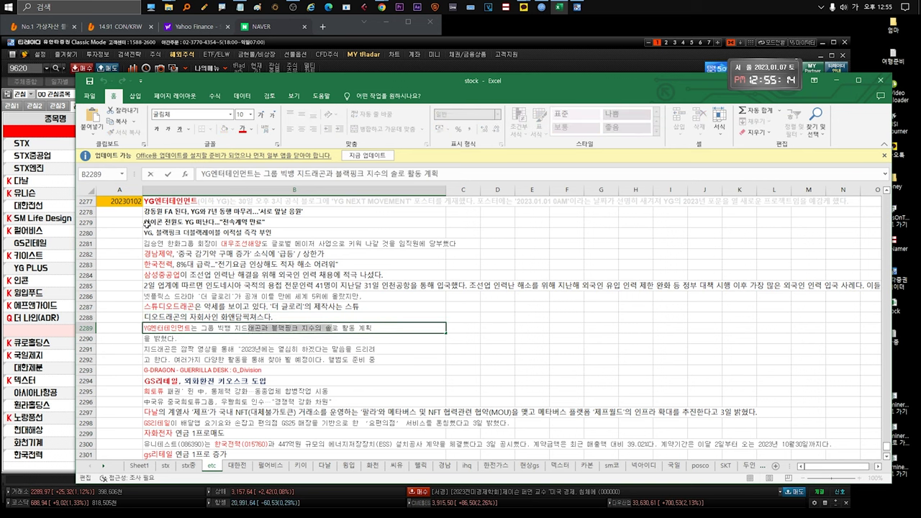
drag(374, 328, 279, 333)
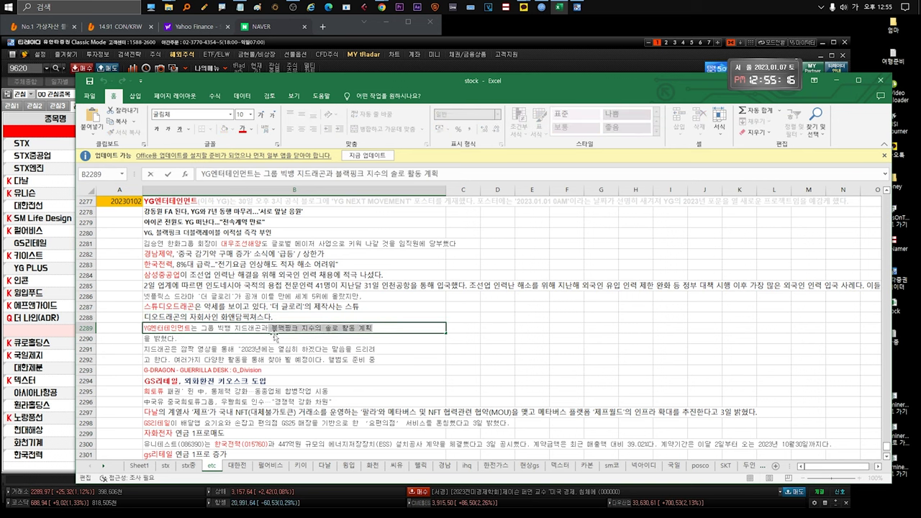
click(238, 338)
scroll(232, 341, down, 1)
scroll(234, 344, down, 1)
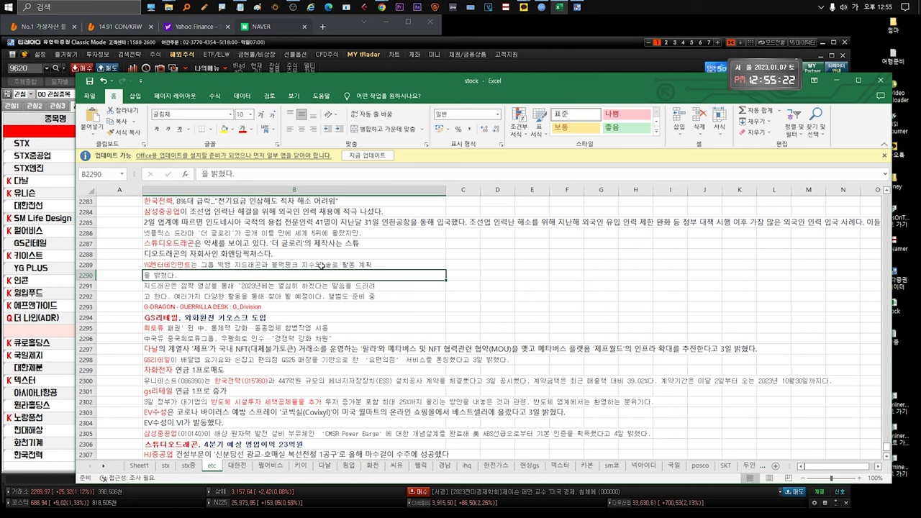
click(326, 263)
double_click(274, 265)
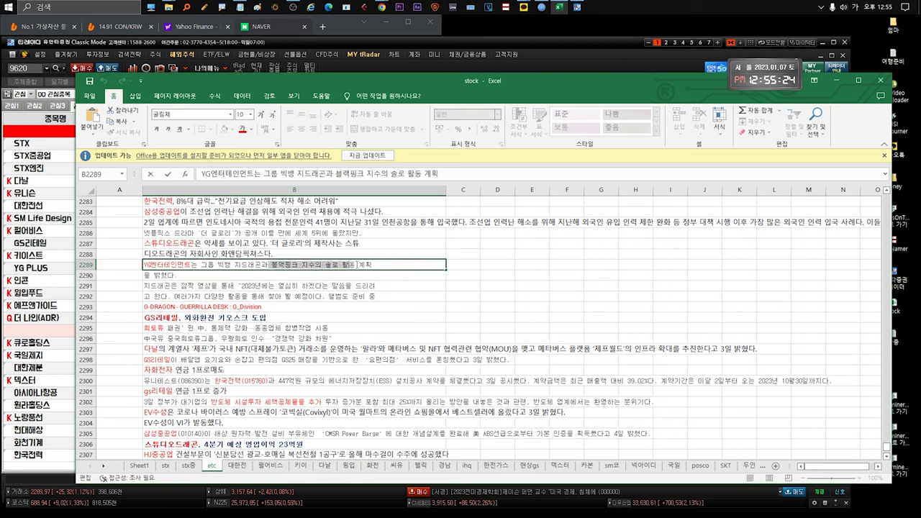
drag(263, 266, 216, 266)
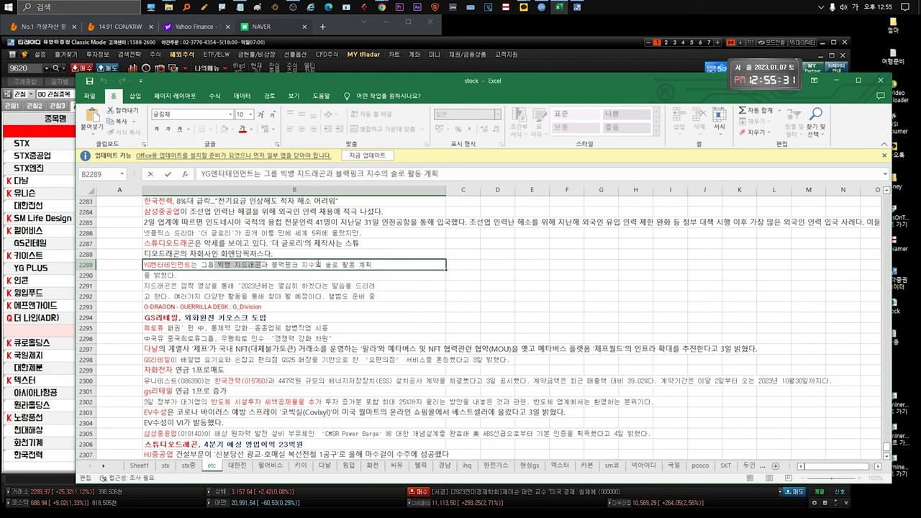
drag(308, 265, 400, 258)
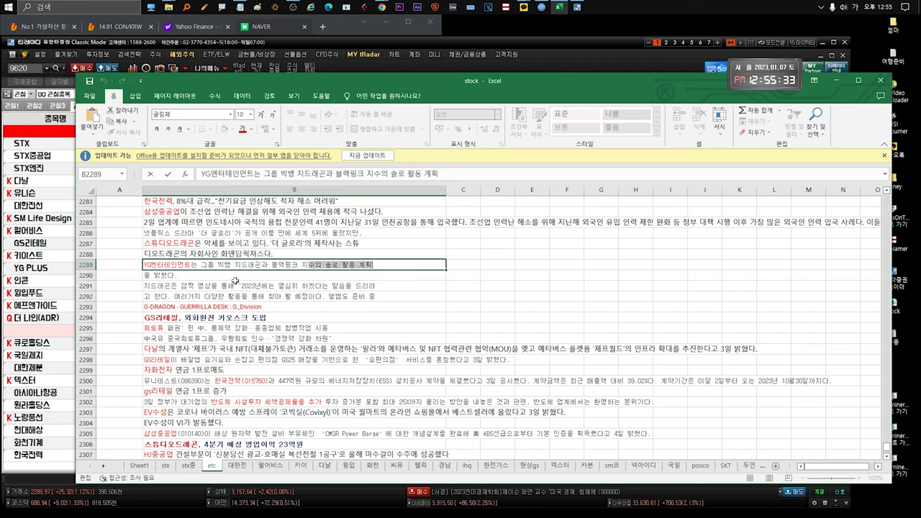
Review the 지드래곤 video message and G_Division lines by selecting B2291:B2293
click(209, 285)
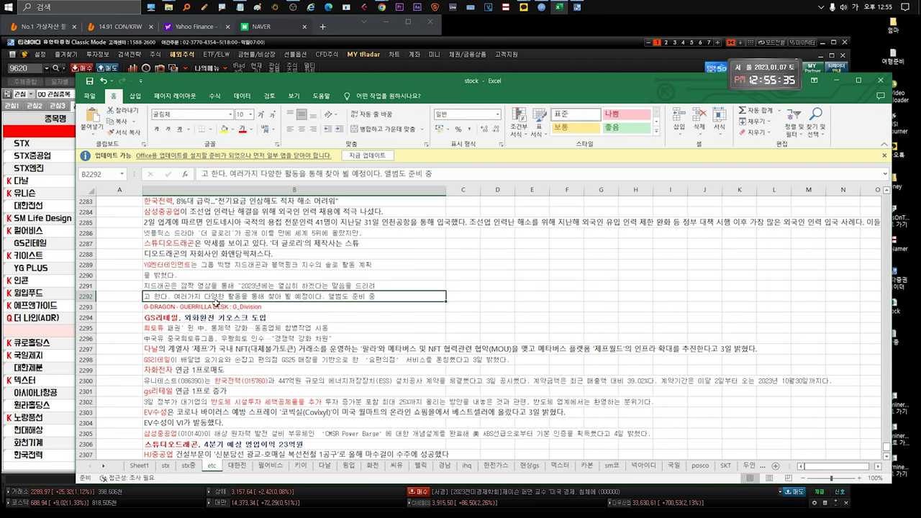
scroll(216, 295, down, 1)
drag(172, 257, 184, 276)
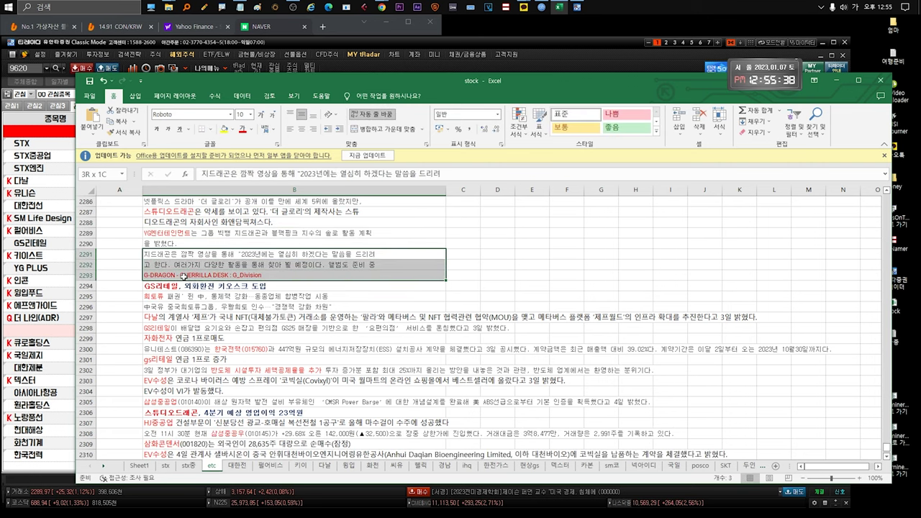
Examine the GS리테일 headline in B2294, highlighting the words "외화환전 키오스크 도입"
click(187, 286)
scroll(193, 281, down, 1)
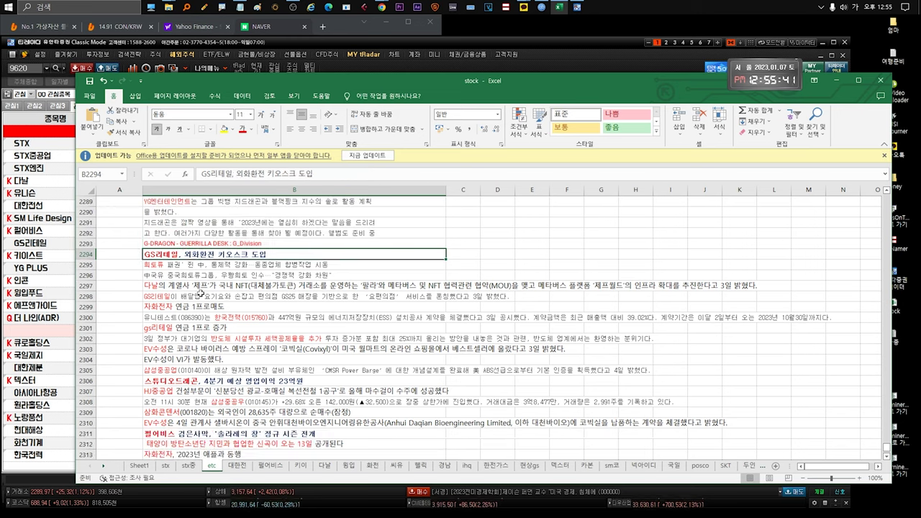
double_click(203, 255)
drag(185, 254, 277, 253)
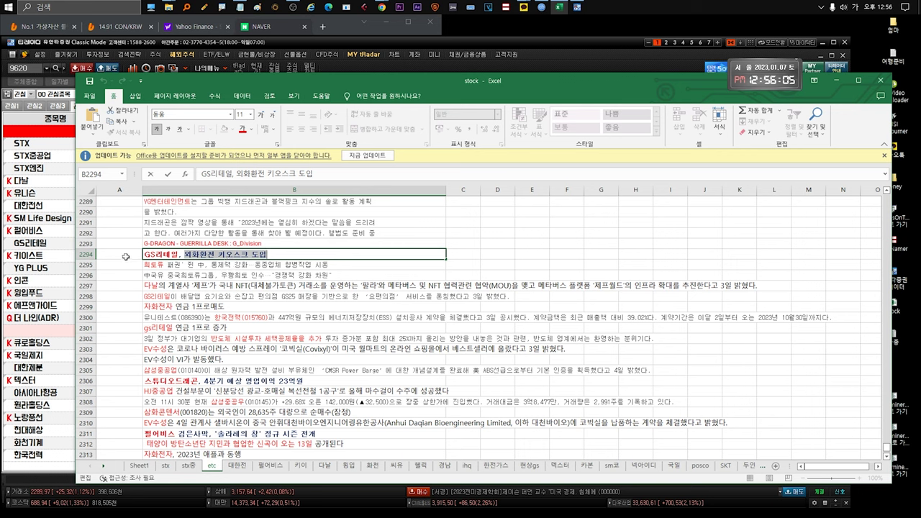
click(221, 255)
key(Escape)
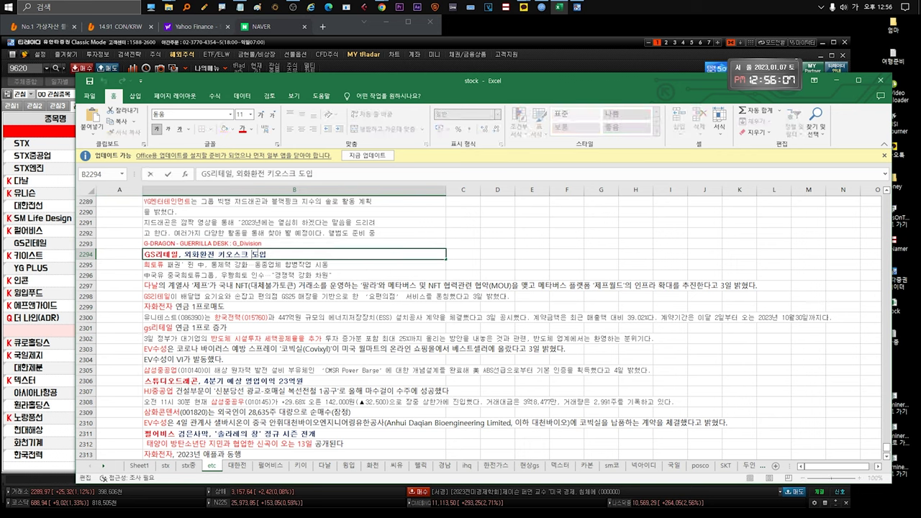
Review the Chinese 희토류 news in B2295 and B2296, highlighting the headline about control and mergers
click(224, 265)
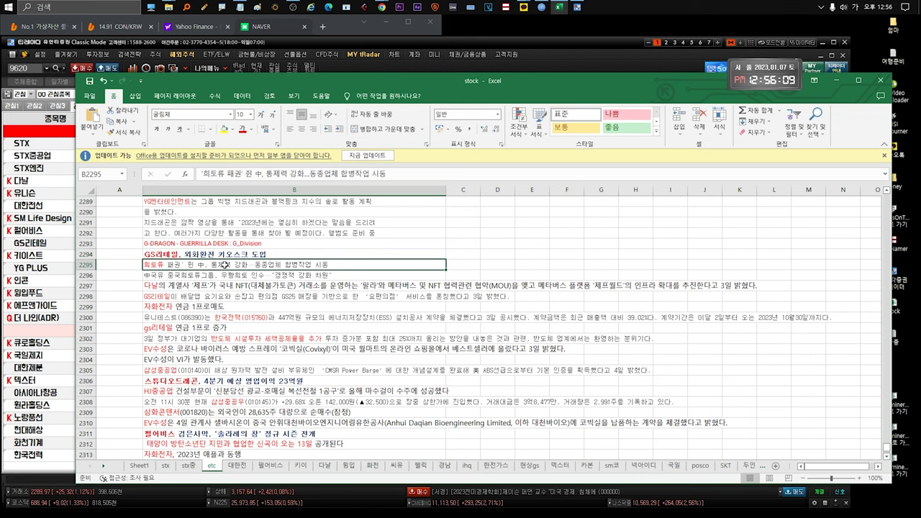
double_click(224, 265)
drag(335, 264, 155, 265)
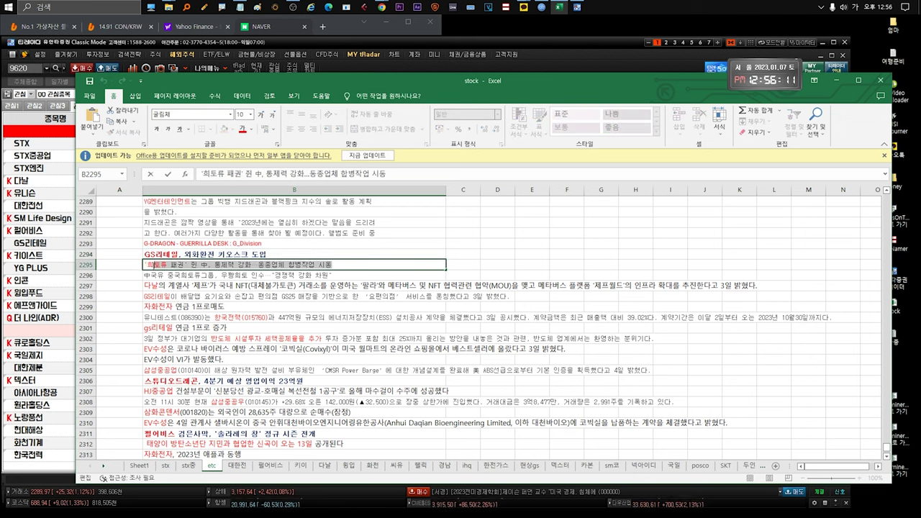
click(182, 277)
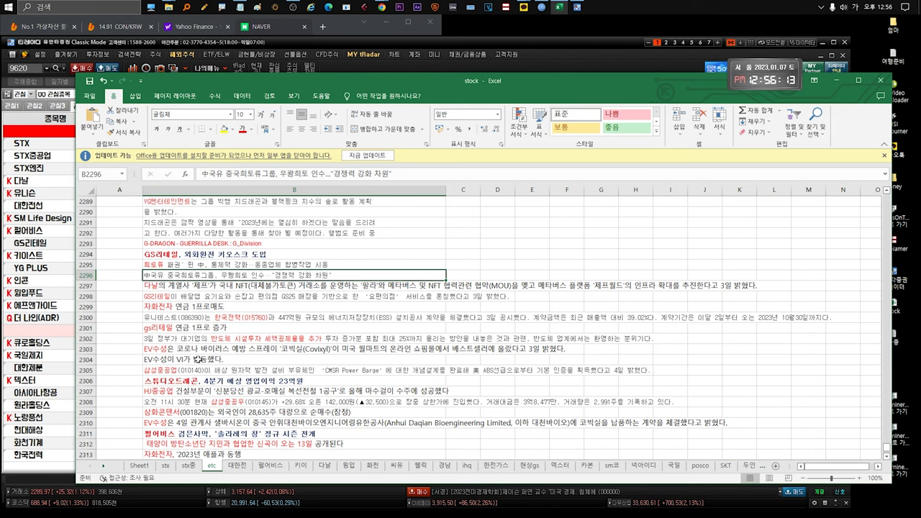
Examine the 다날 NFT partnership line in B2297 and highlight the GS리테일 '요편의점' service text in B2298
scroll(244, 294, down, 1)
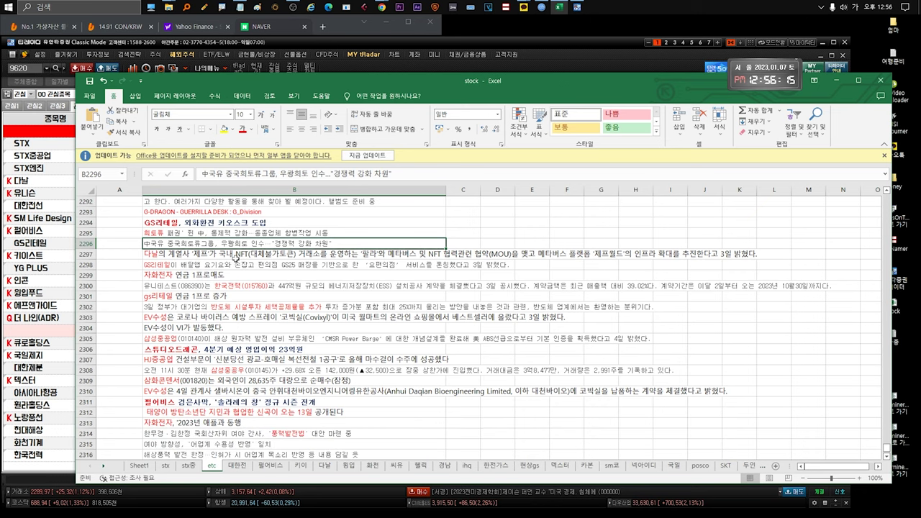
click(236, 258)
double_click(253, 255)
drag(185, 255, 144, 265)
click(223, 265)
double_click(221, 263)
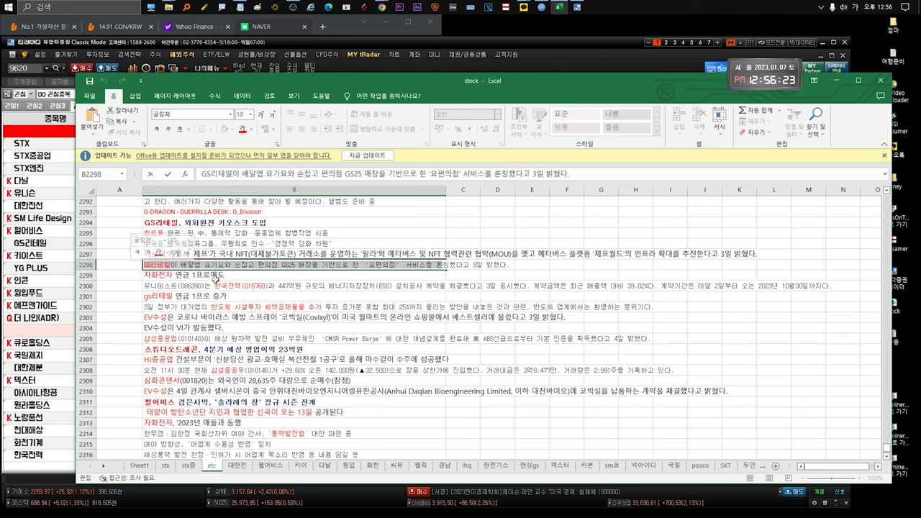
Review the 자화전자 pension-sale line in B2299 and highlight the ESS installation contract passage with 한국전력 in B2300
click(214, 276)
click(218, 285)
click(207, 276)
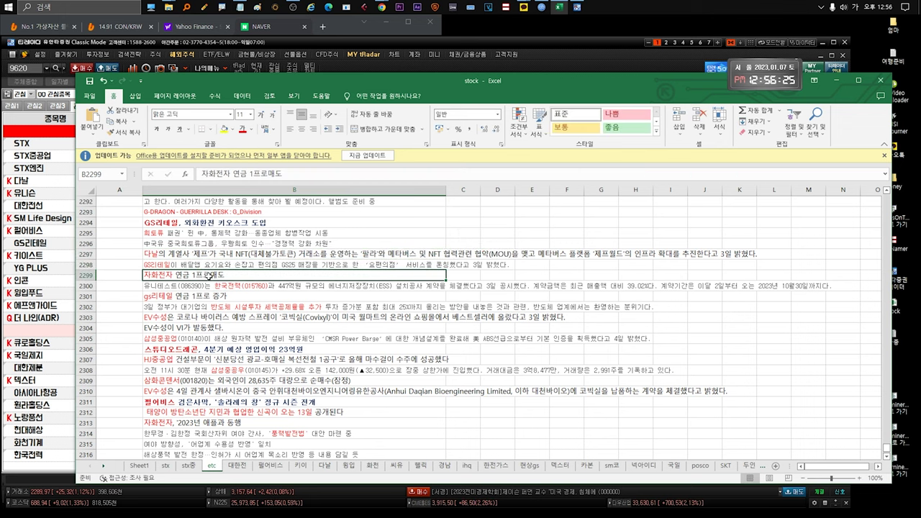
scroll(214, 285, down, 1)
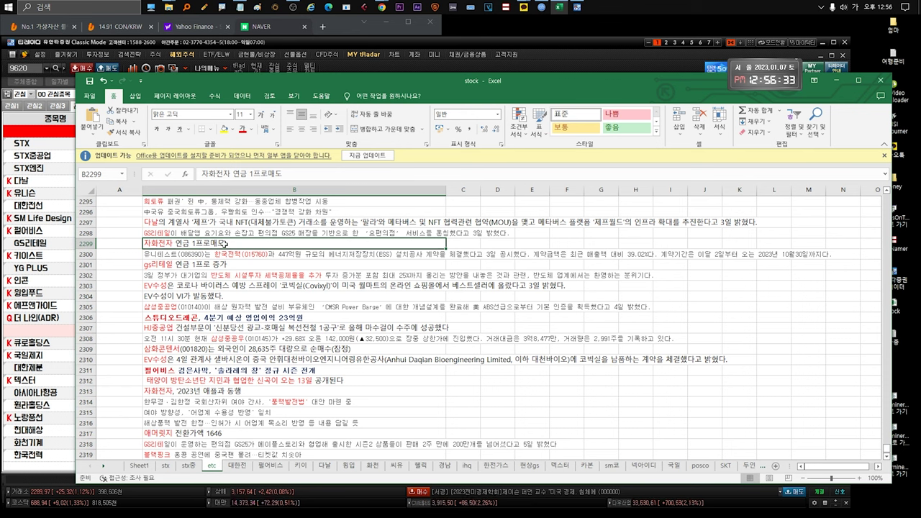
click(244, 254)
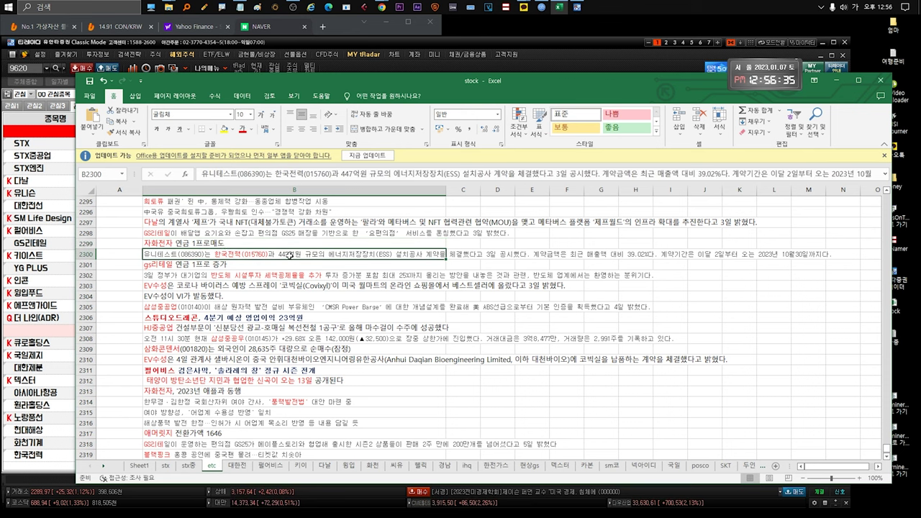
double_click(288, 255)
drag(293, 255, 446, 256)
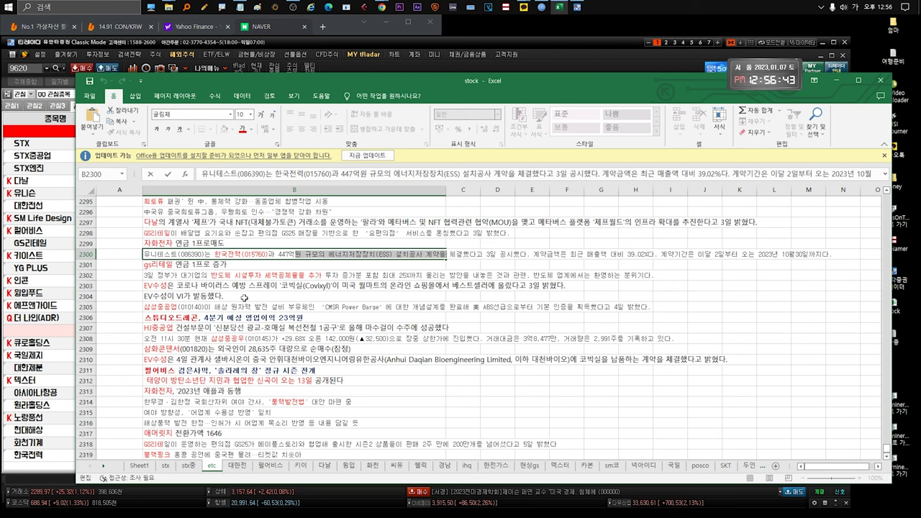
Examine the gs리테일 pension-increase line in B2301, highlighting its whole text
click(198, 264)
double_click(199, 265)
drag(229, 266, 144, 265)
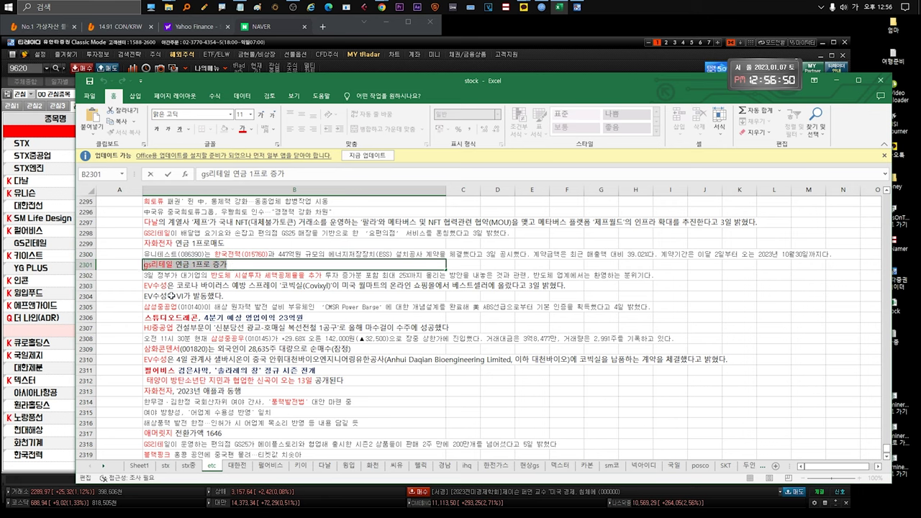
Examine the semiconductor facility tax-credit news in B2302, highlighting the passage from the 25% proposal to the end, and move on to the EV수성 lines
scroll(209, 238, down, 2)
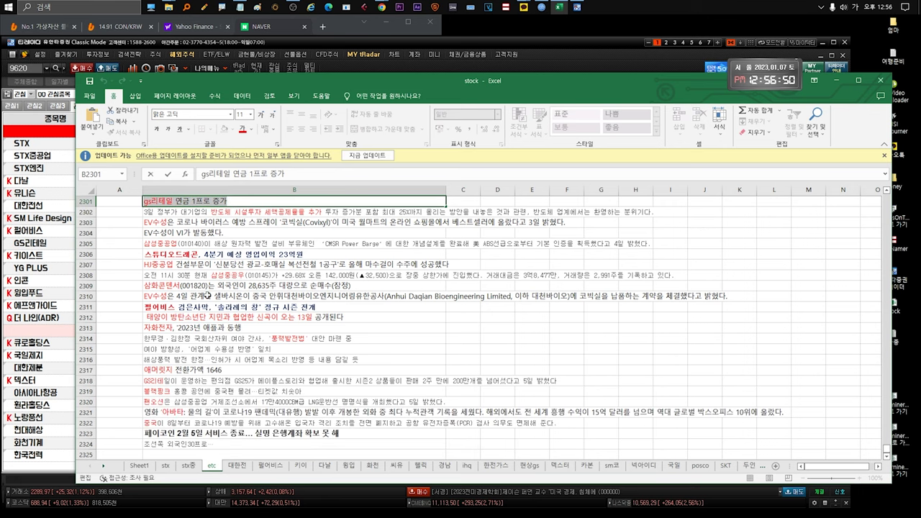
click(199, 213)
double_click(368, 213)
drag(387, 214, 668, 216)
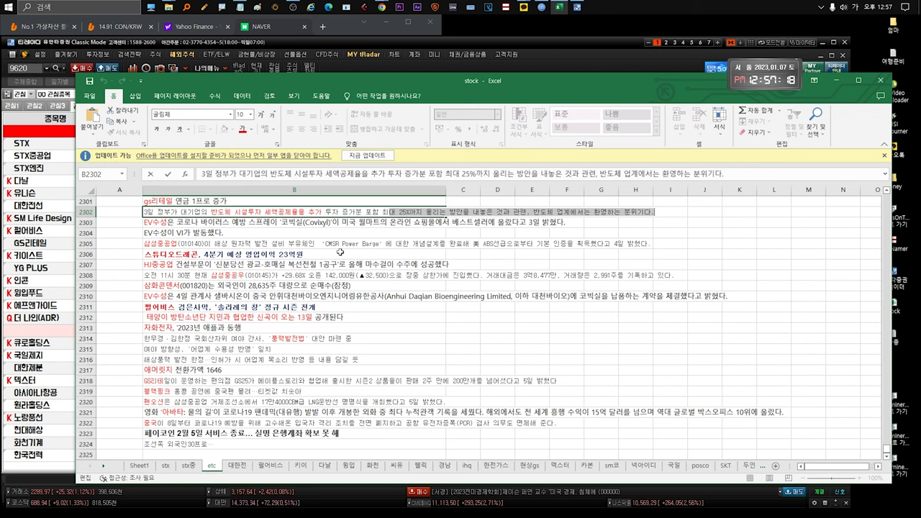
click(256, 224)
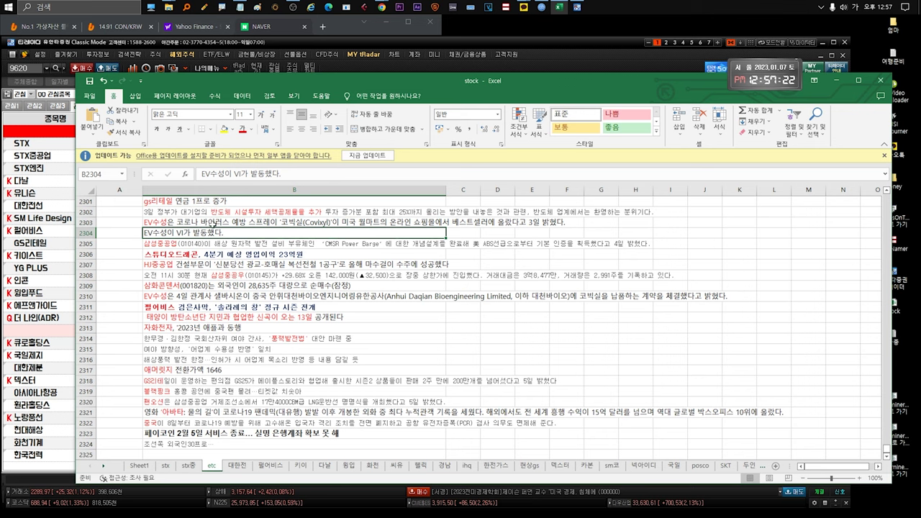
Review the EV수성 Covixyl and VI lines in B2303 and B2304, selecting both cells together
click(279, 234)
click(286, 223)
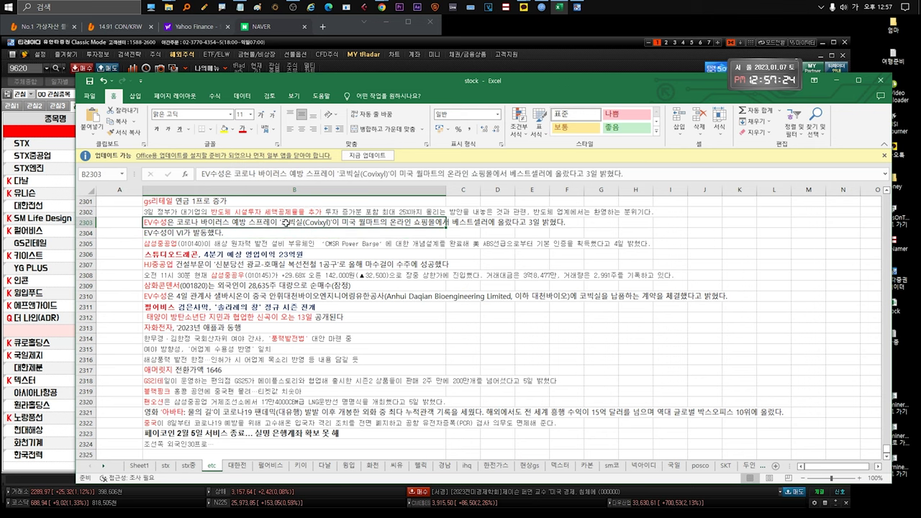
double_click(376, 224)
drag(376, 224, 276, 228)
click(248, 233)
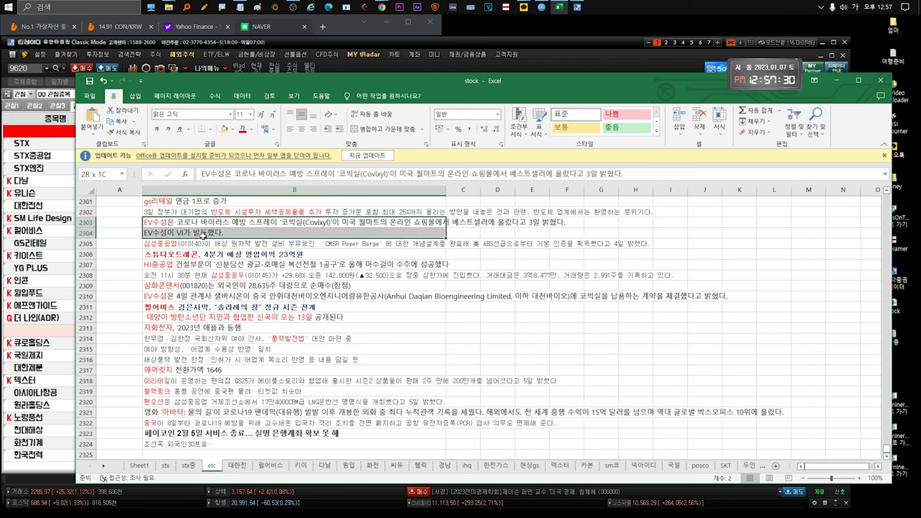
Examine the 삼성중공업 CMSR Power Barge line in B2305, highlighting the nuclear power facility phrase and the 기본 인증을 획득 passage
click(246, 244)
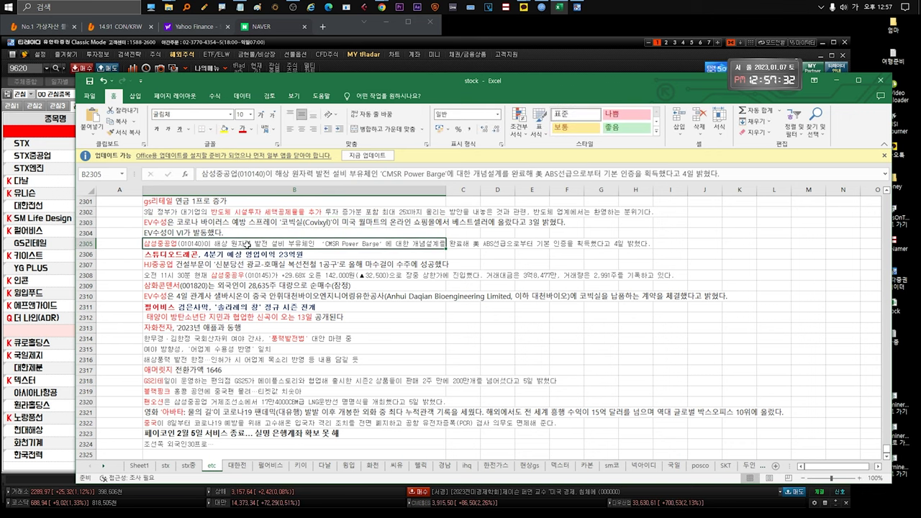
double_click(286, 244)
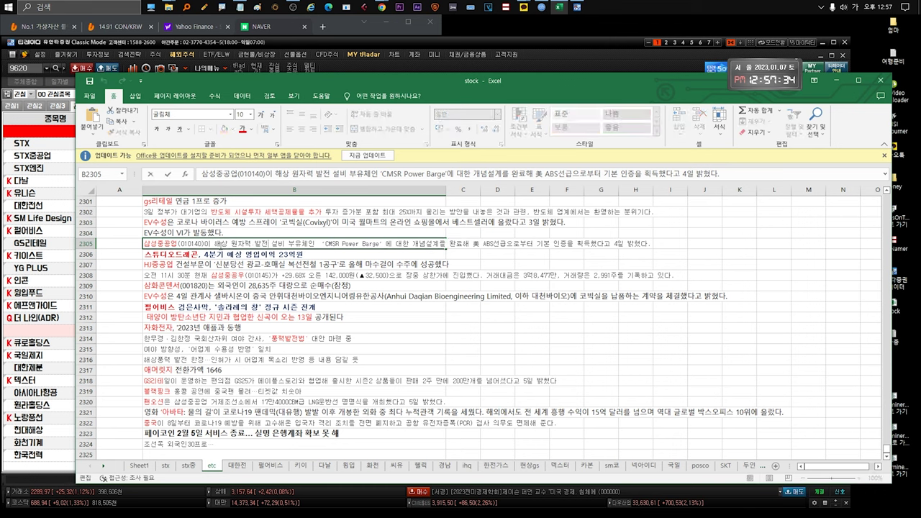
drag(232, 244, 291, 244)
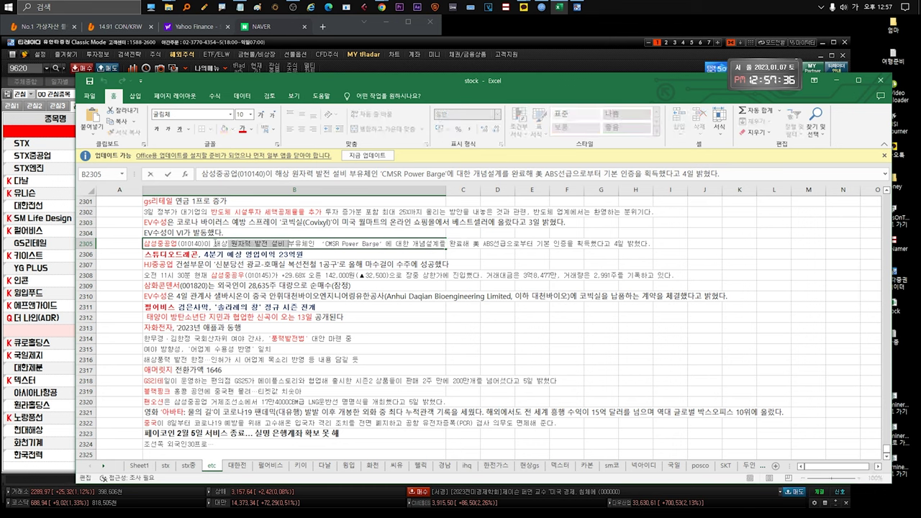
drag(537, 244, 599, 244)
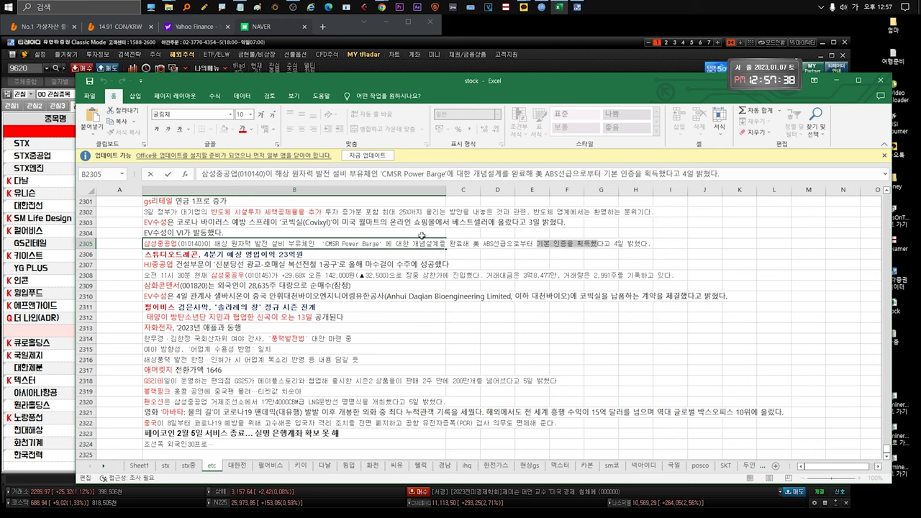
key(Escape)
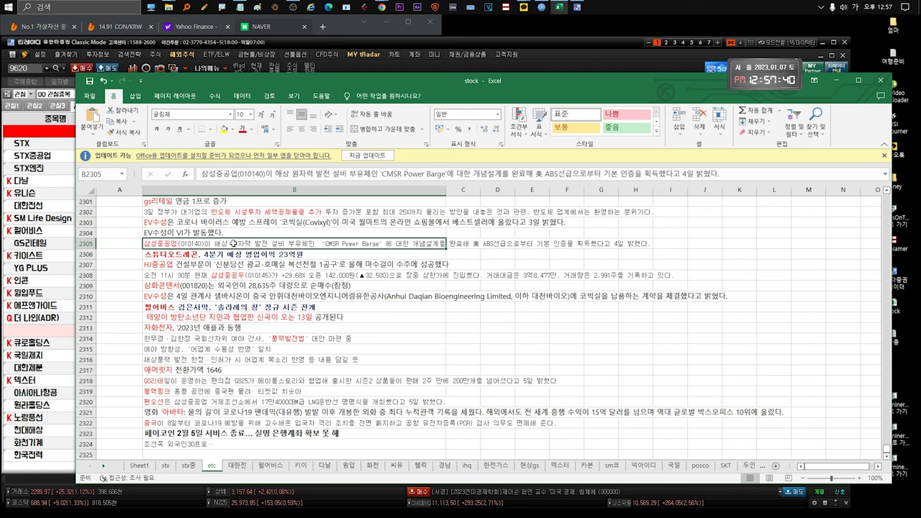
Examine the 스튜디오드래곤 line in B2306, highlighting its whole text and the fourth-quarter operating profit passage
double_click(249, 254)
scroll(249, 254, down, 1)
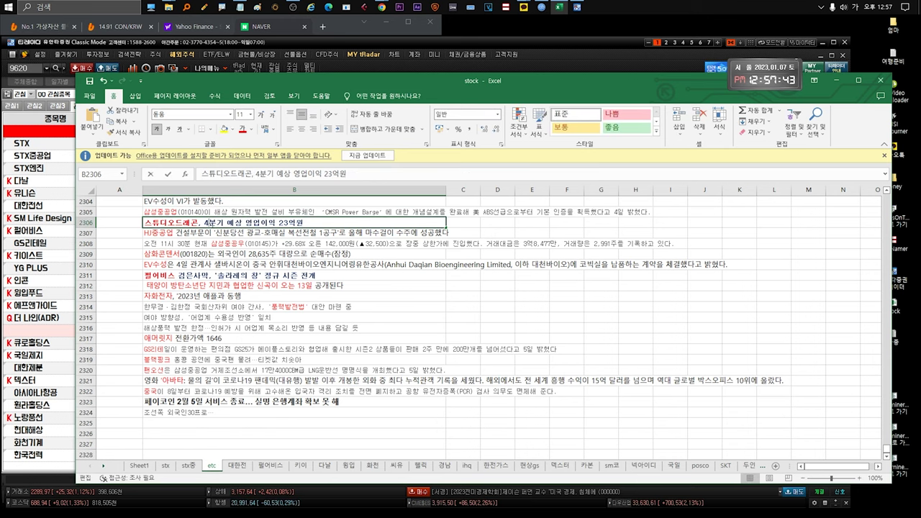
drag(329, 222, 141, 222)
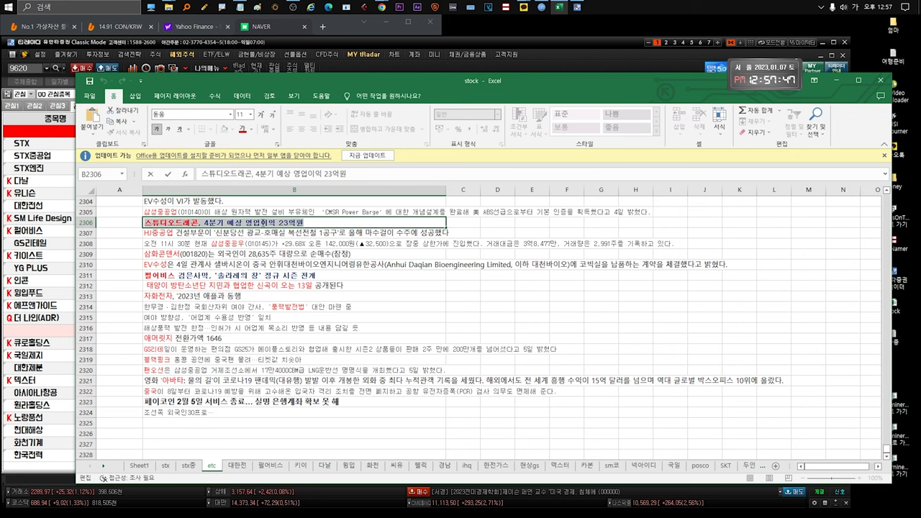
click(267, 225)
drag(315, 223, 205, 223)
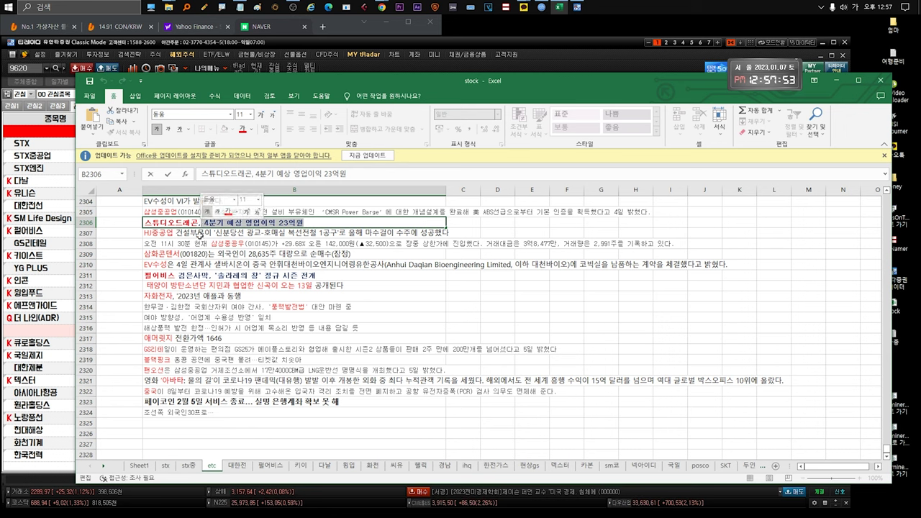
Read through the HJ중공업, 삼성중공우 and 삼화콘덴서 lines in B2307 to B2309
click(199, 235)
key(Down)
key(Down)
key(Down)
key(Down)
key(Down)
key(ctrl+Down)
click(305, 229)
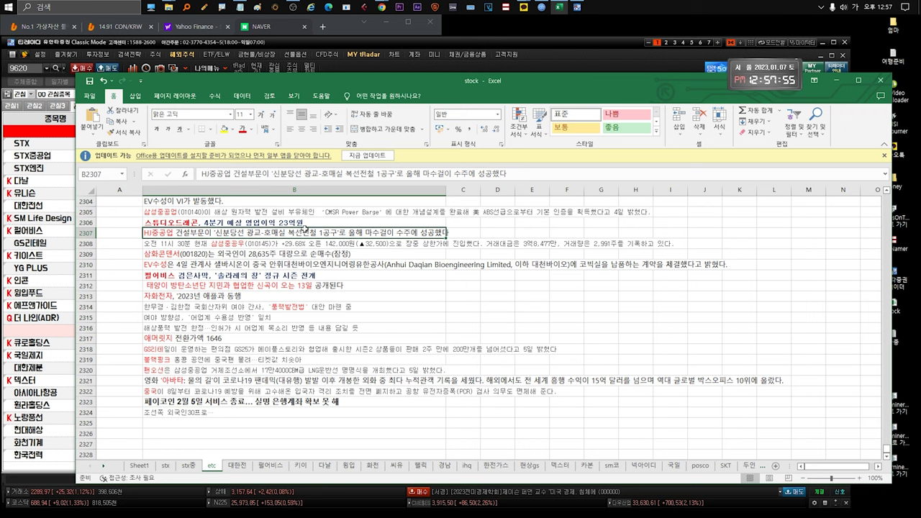
click(265, 244)
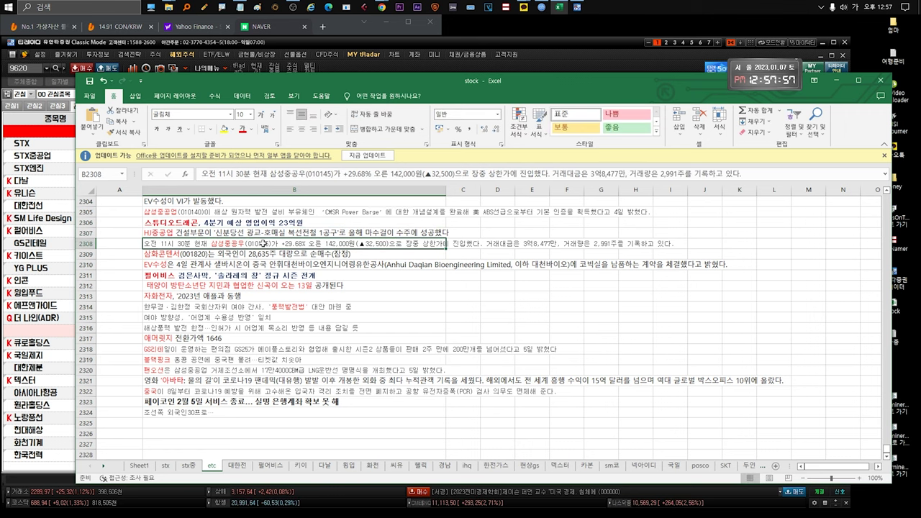
click(255, 254)
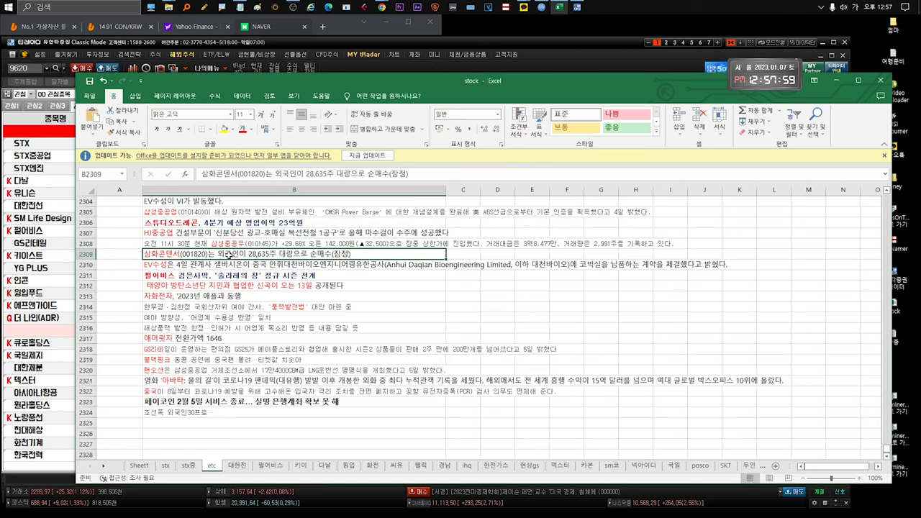
click(241, 245)
key(ctrl+Up)
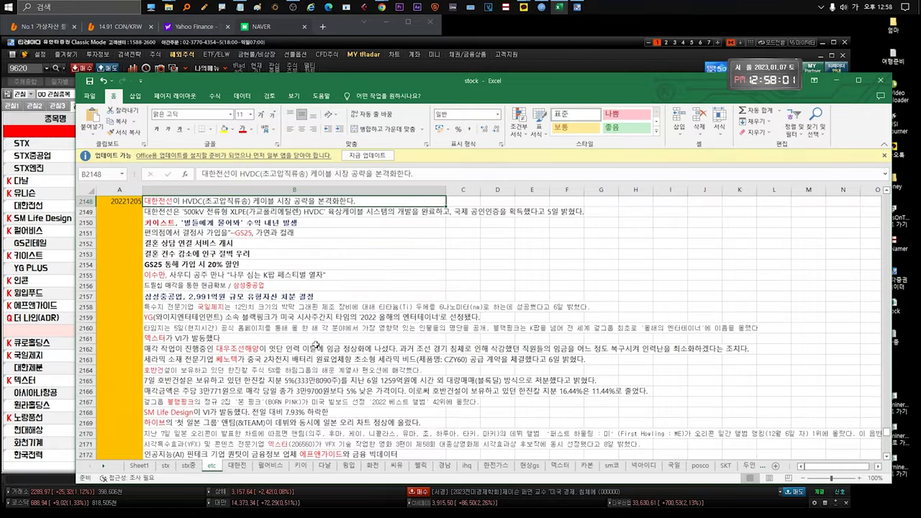
scroll(315, 346, down, 20)
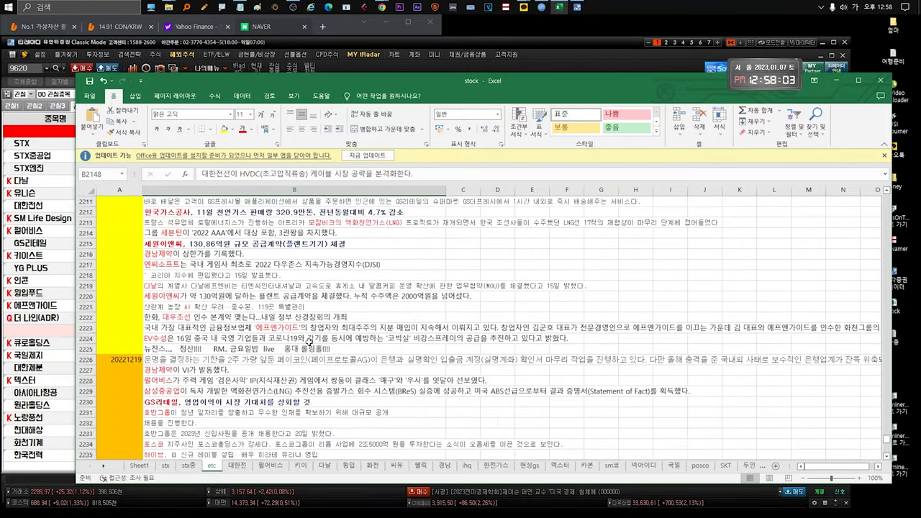
scroll(308, 341, down, 20)
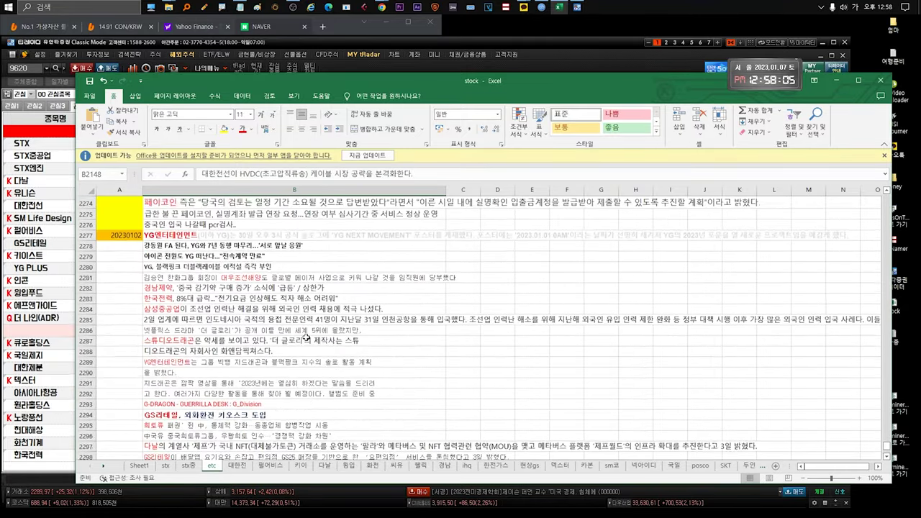
scroll(306, 338, down, 11)
scroll(298, 315, up, 1)
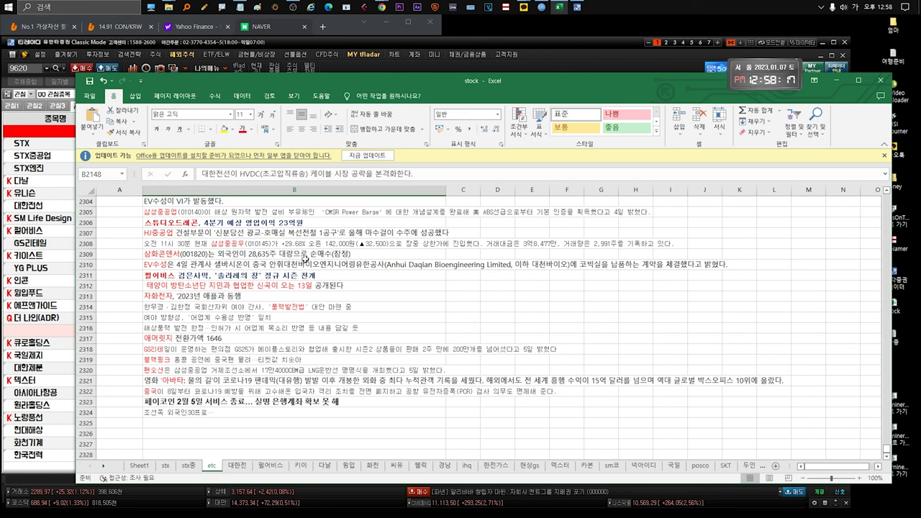
Check the 삼화콘덴서 net-purchase line in B2309 and highlight the 코빅실 supply contract phrase in the EV수성 line in B2310
click(299, 255)
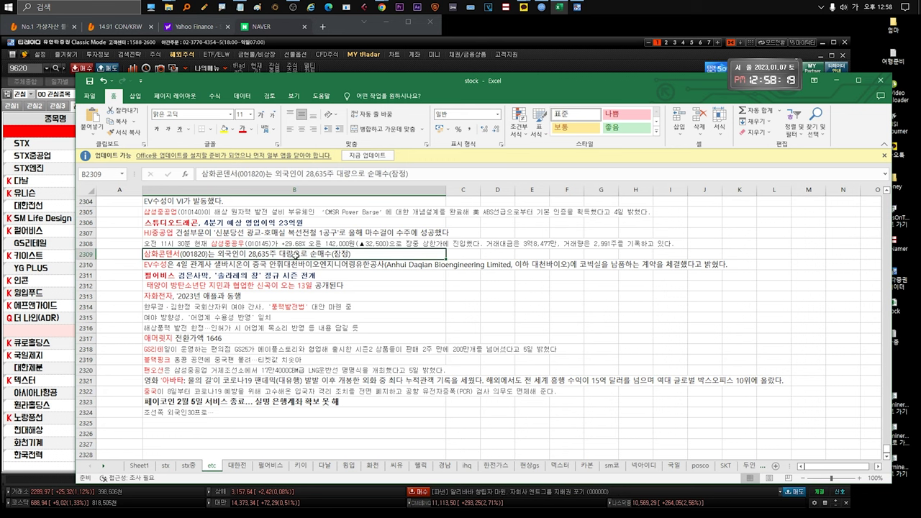
key(F2)
click(324, 271)
key(F2)
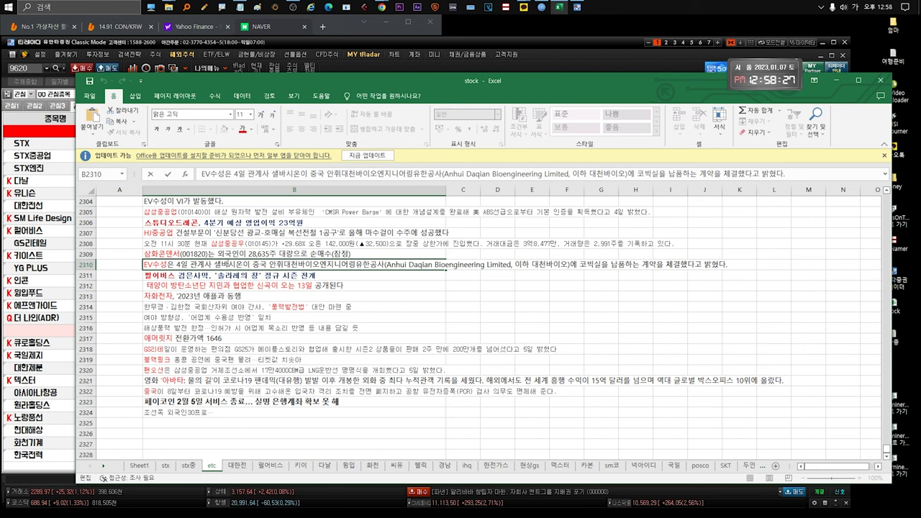
drag(580, 264, 656, 264)
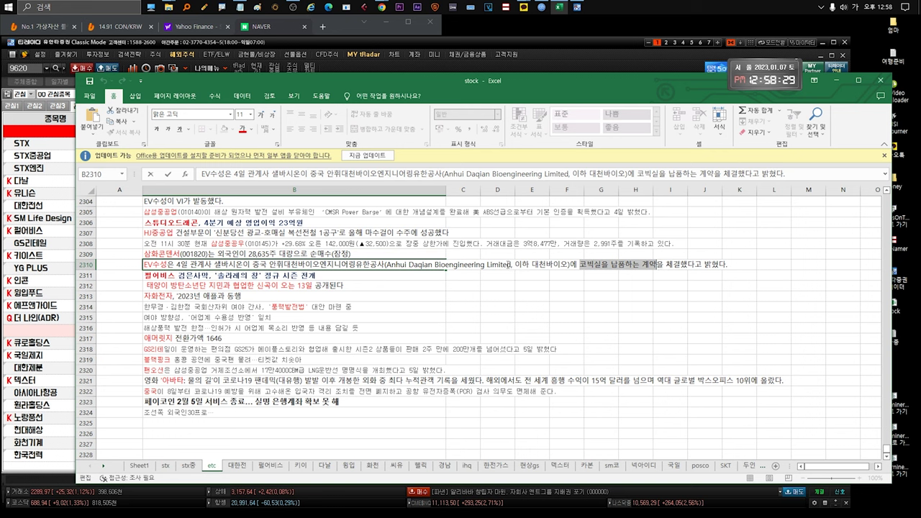
Examine the 펄어비스 검은사막 season line in B2311, highlighting its whole text
click(222, 284)
click(218, 276)
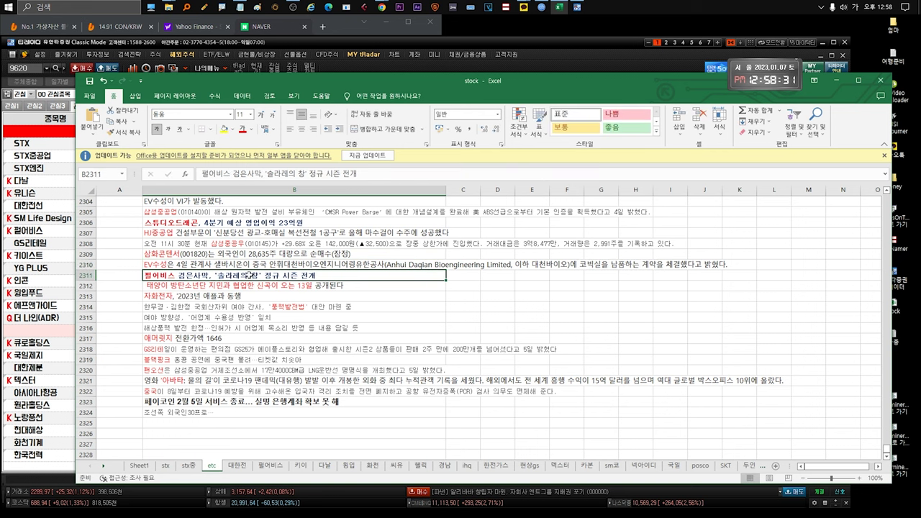
double_click(249, 276)
drag(315, 275, 139, 271)
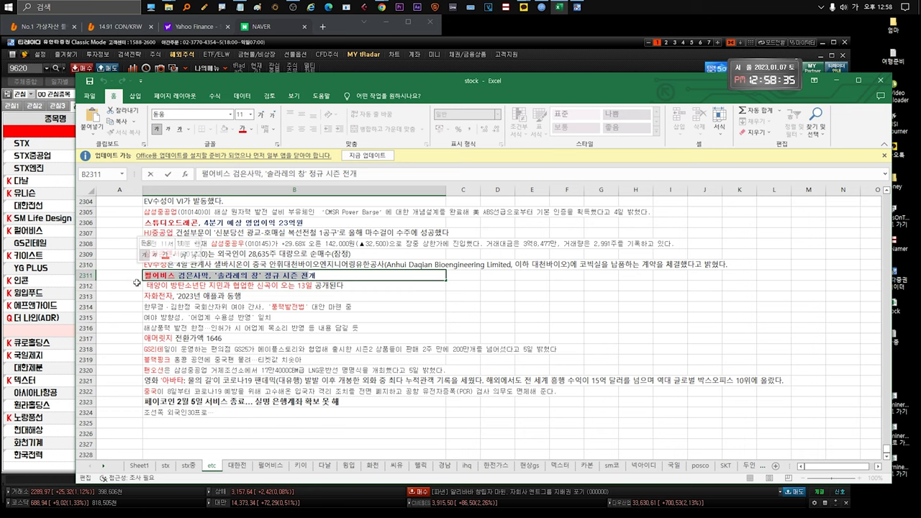
key(Escape)
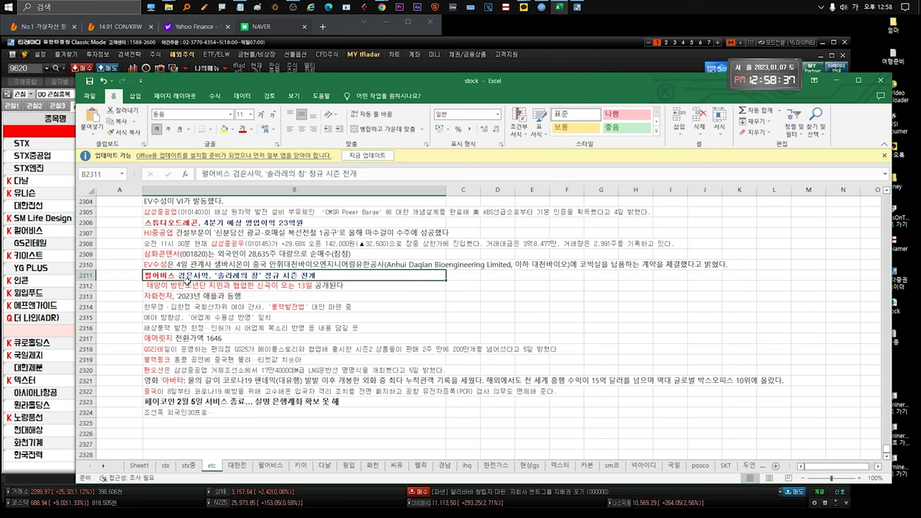
Review the 태양 and 방탄소년단 지민 song release line in B2312 and the 자화전자 Apple line in B2313
scroll(195, 285, down, 1)
click(226, 256)
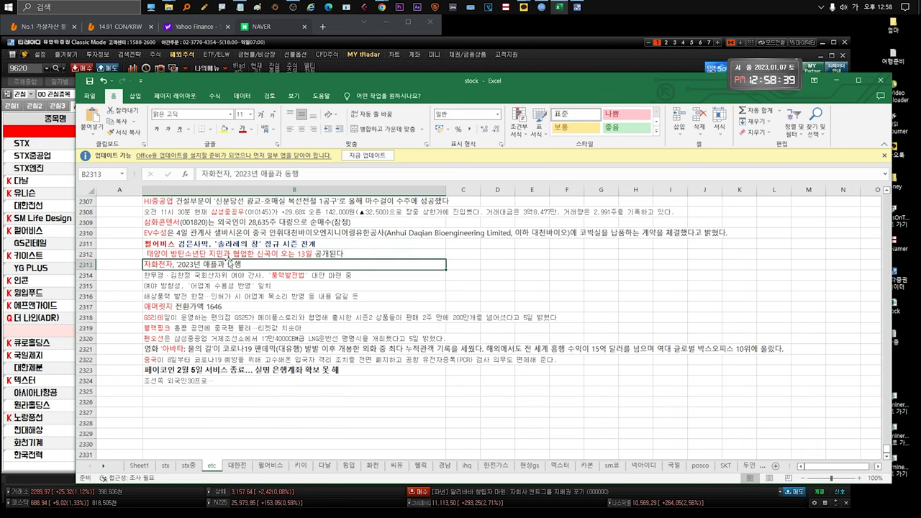
double_click(306, 255)
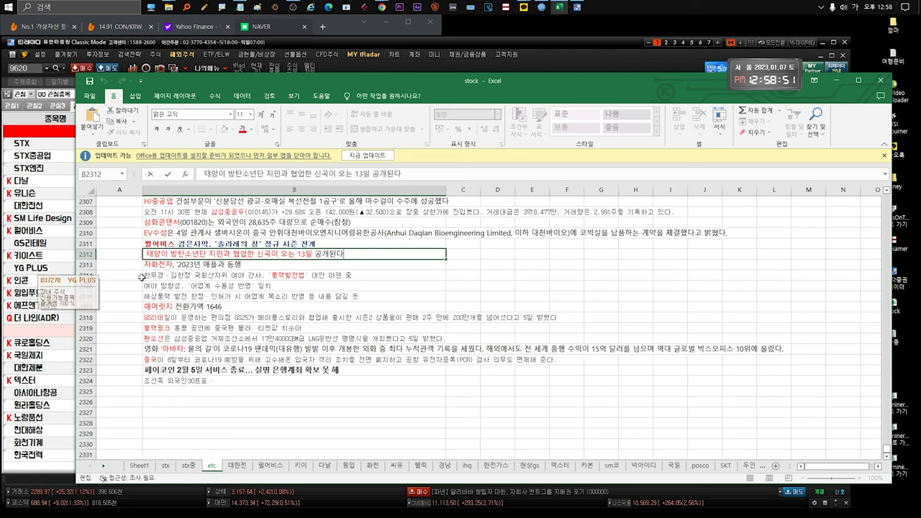
click(211, 265)
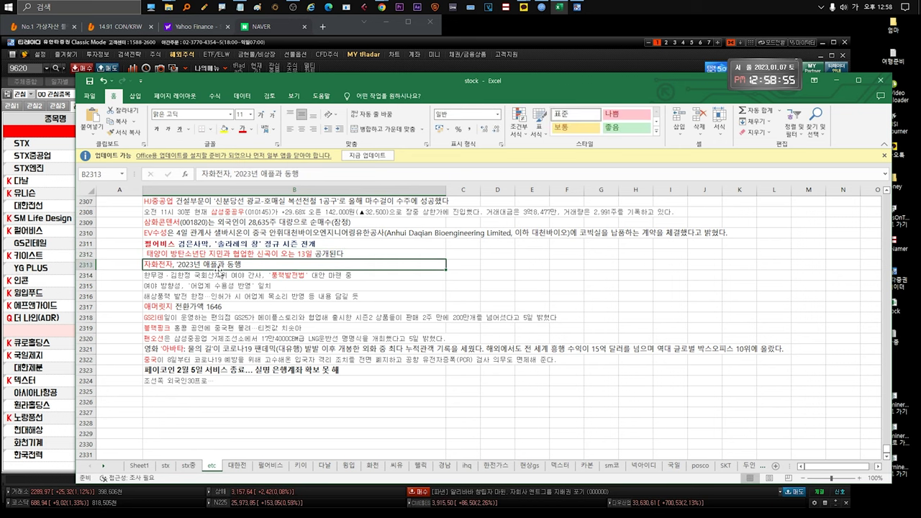
Review the three 풍력발전법 lines and select them together as B2314:B2316
scroll(218, 271, down, 1)
click(221, 244)
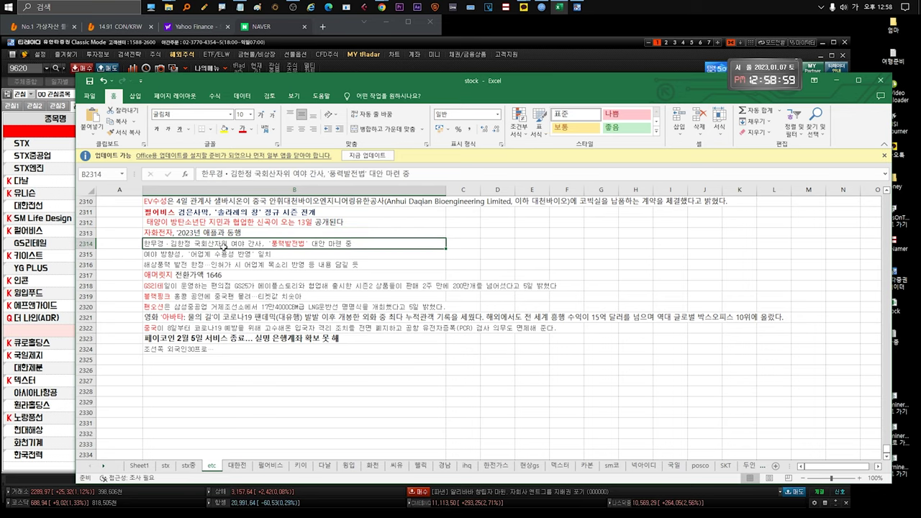
click(224, 254)
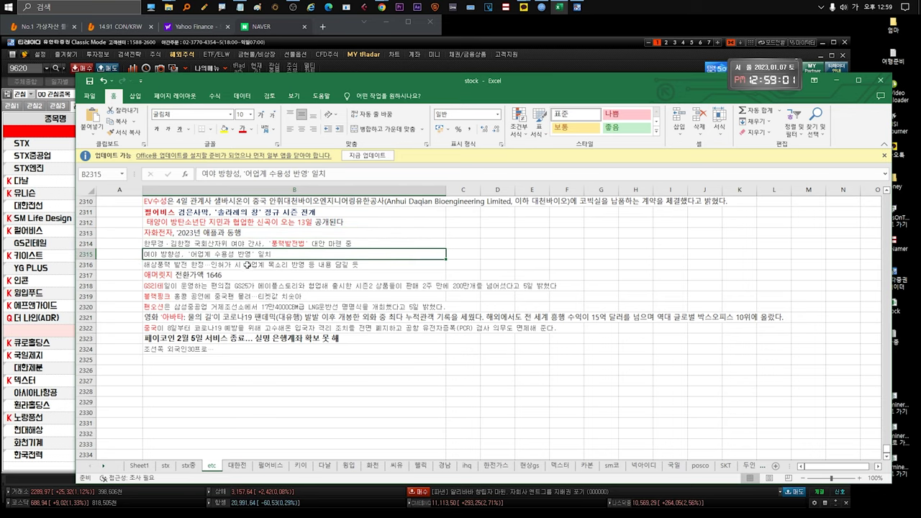
click(241, 263)
drag(240, 263, 219, 246)
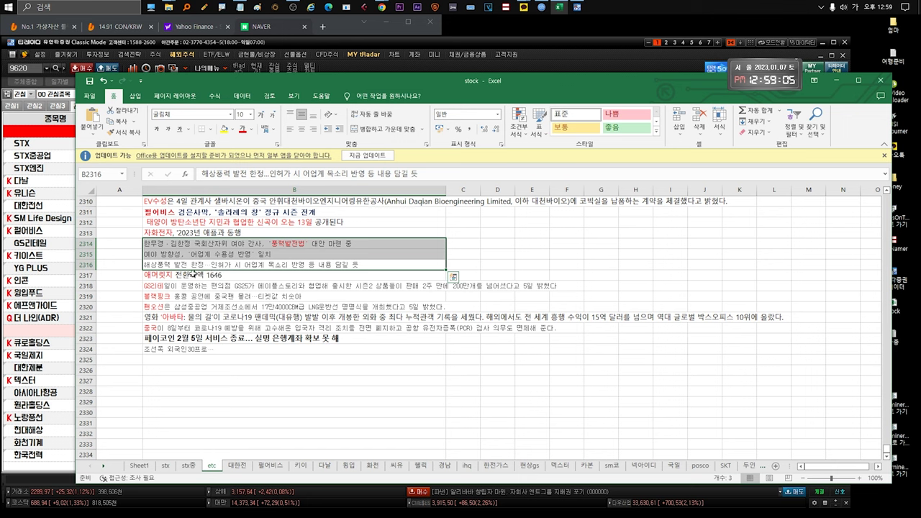
Examine the 애머릿지 conversion price line in B2317, highlighting its whole text
click(195, 276)
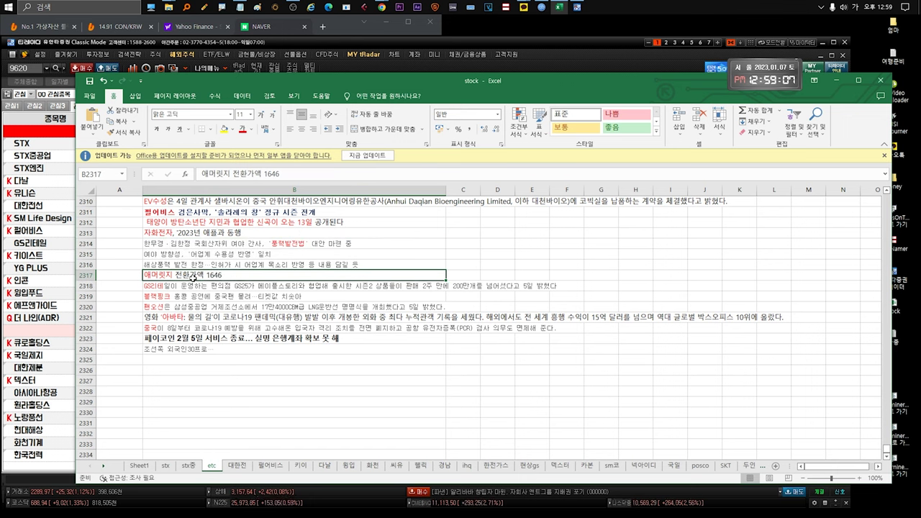
double_click(262, 277)
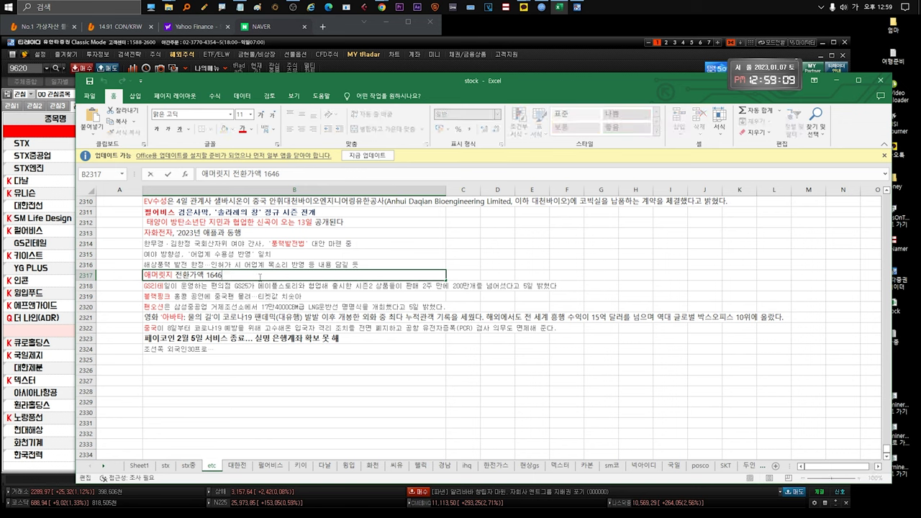
drag(262, 277, 102, 278)
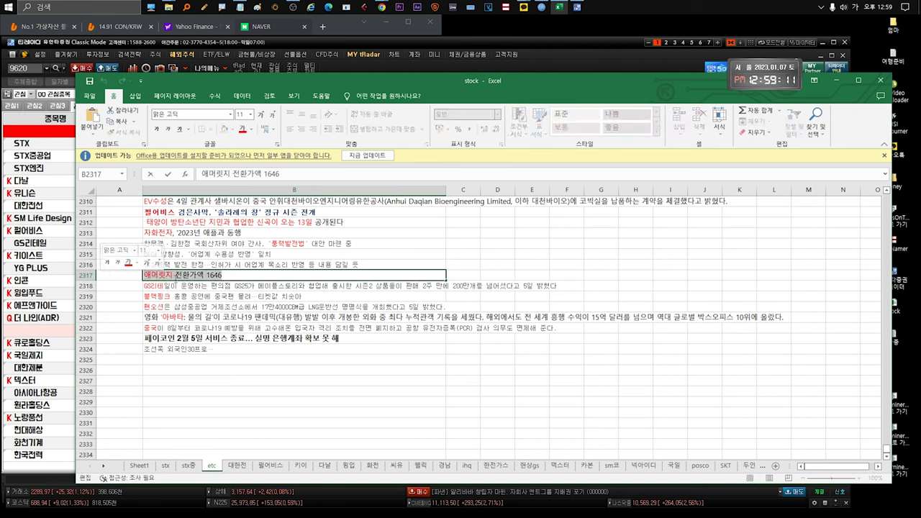
Examine the GS리테일 메이플스토리 line in B2318, highlighting the season 2 product sales passage, and move on to the 블랙핑크 line in B2319
click(182, 287)
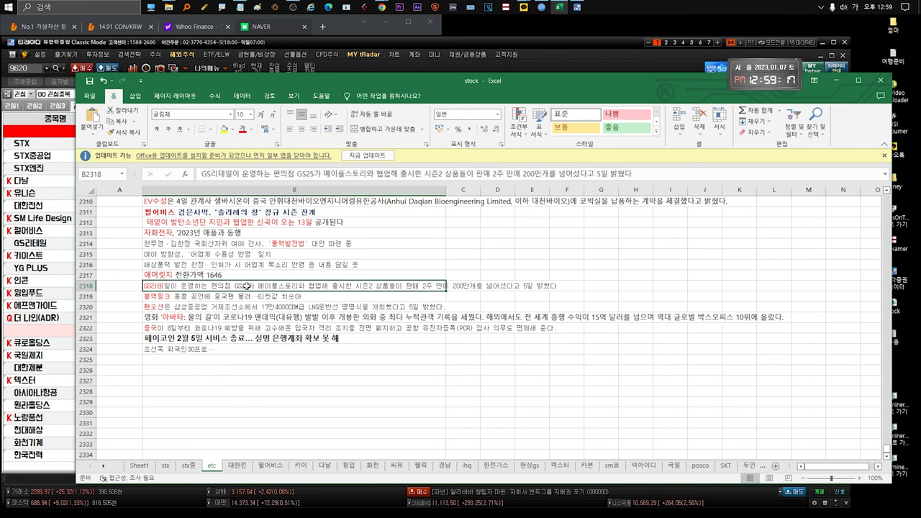
double_click(247, 287)
drag(285, 286, 314, 287)
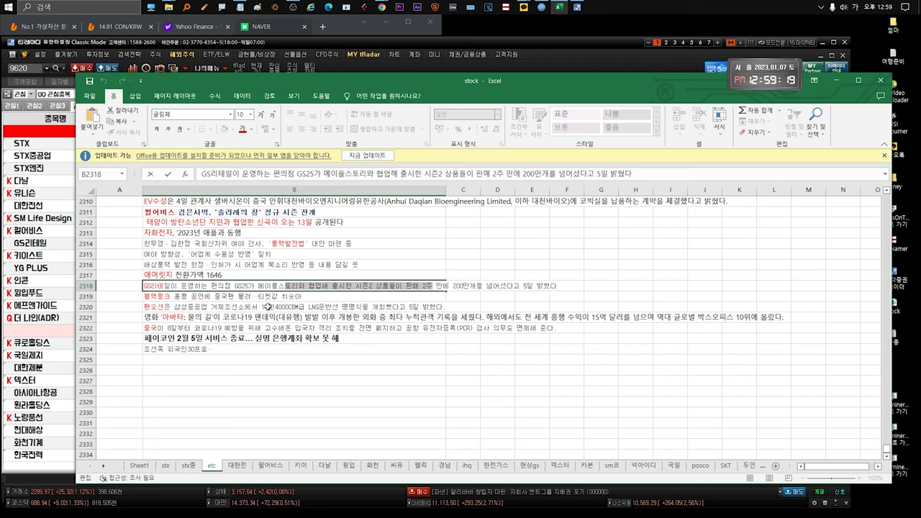
click(205, 296)
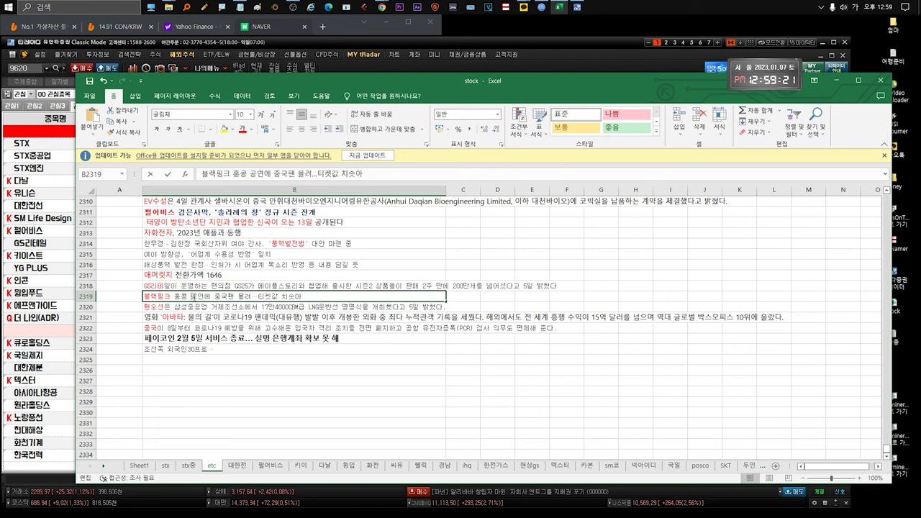
Examine the 블랙핑크 Hong Kong concert line in B2319 and the 팬오션 LNG carrier line in B2320, highlighting each text
double_click(194, 296)
drag(303, 296, 181, 296)
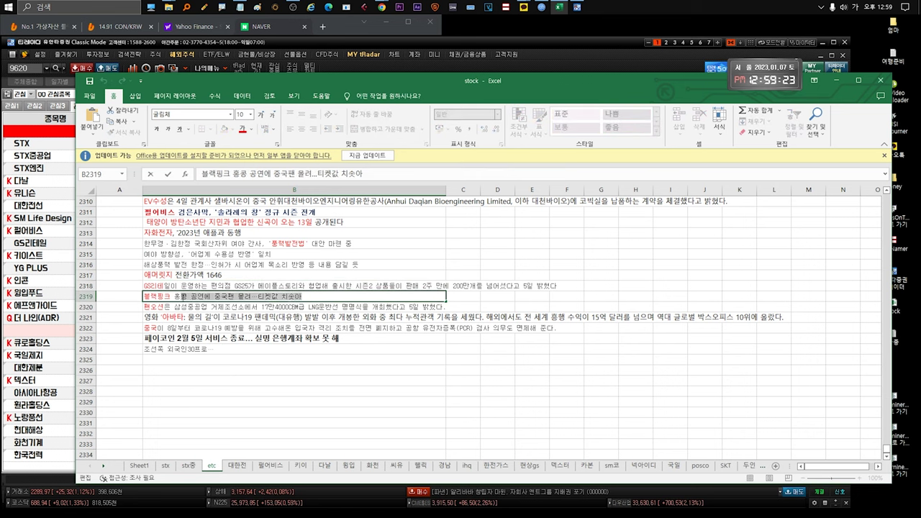
click(237, 309)
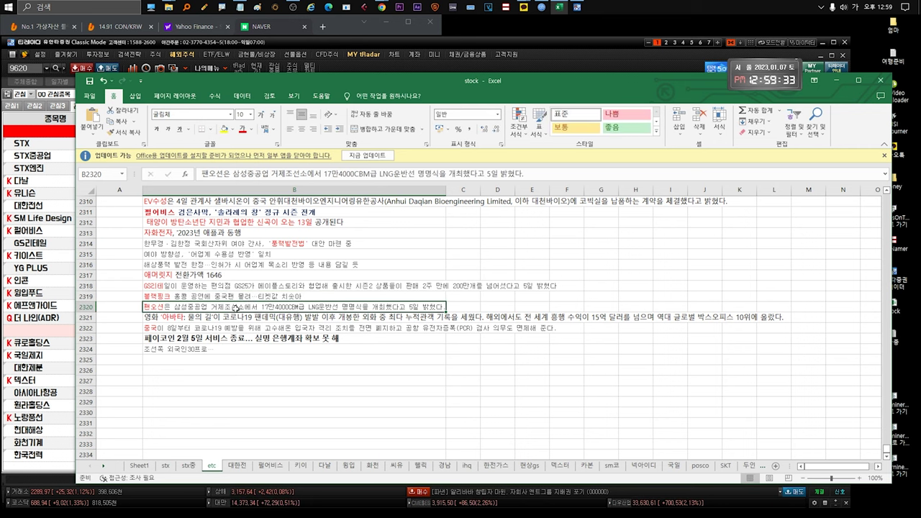
double_click(172, 307)
drag(172, 308, 442, 308)
Examine the 아바타: 물의 길 line in B2321, highlighting the audience record passage and the worldwide box office revenue passage
click(194, 317)
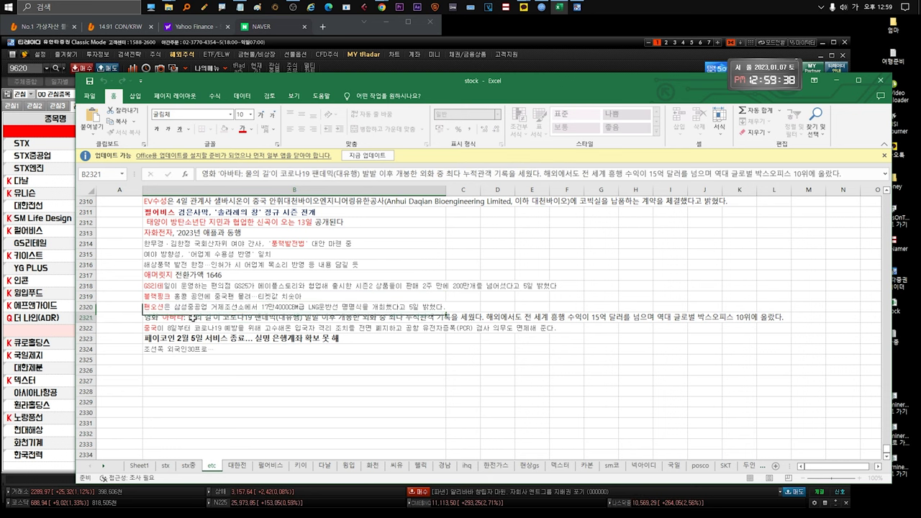
double_click(216, 318)
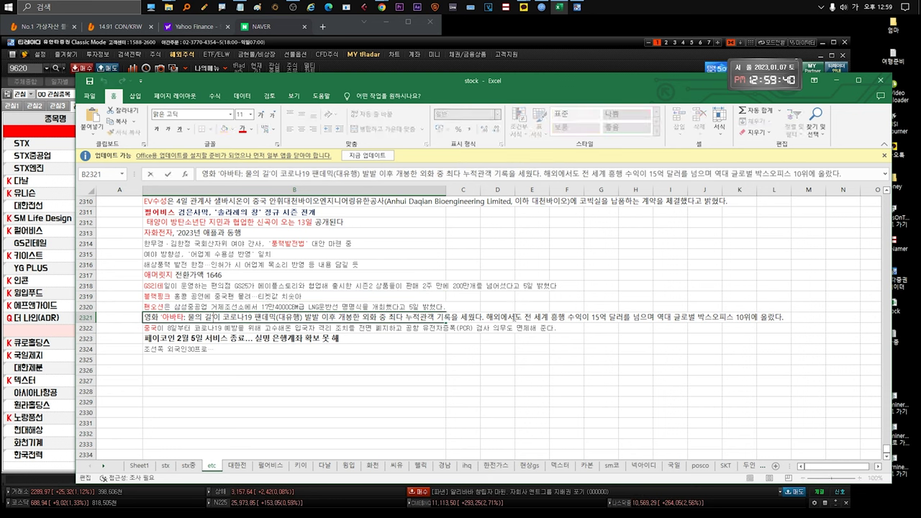
drag(414, 317, 154, 318)
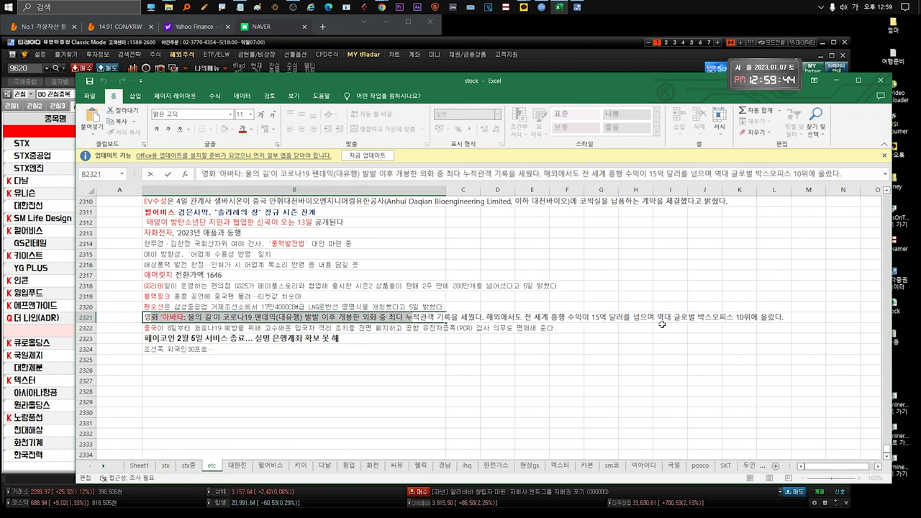
click(480, 317)
drag(501, 318, 752, 318)
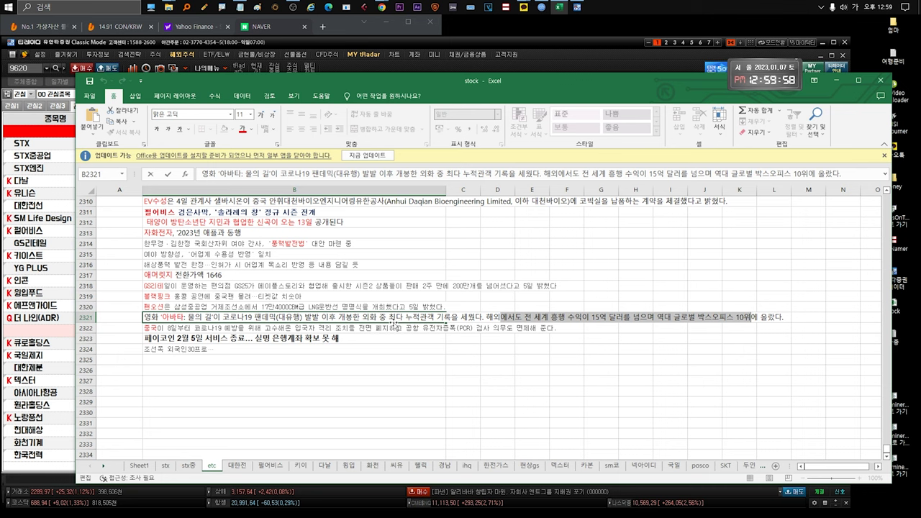
drag(379, 318, 142, 318)
key(Escape)
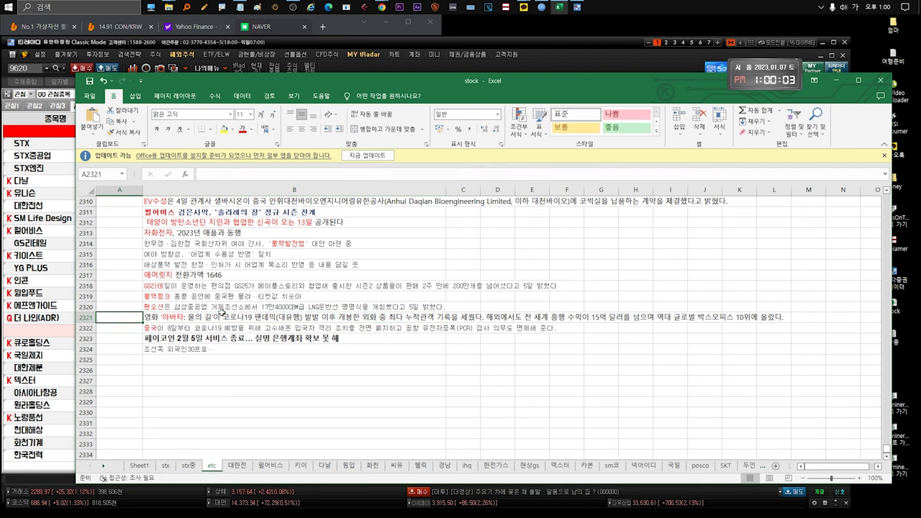
Examine the 중국 entry rules line in B2322, highlighting the passage on ending quarantine for arrivals from the 8th
click(253, 327)
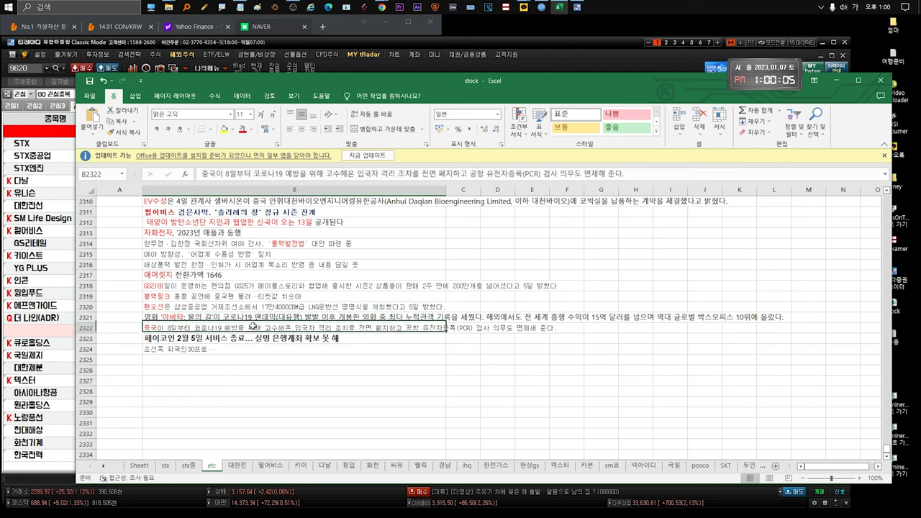
double_click(325, 333)
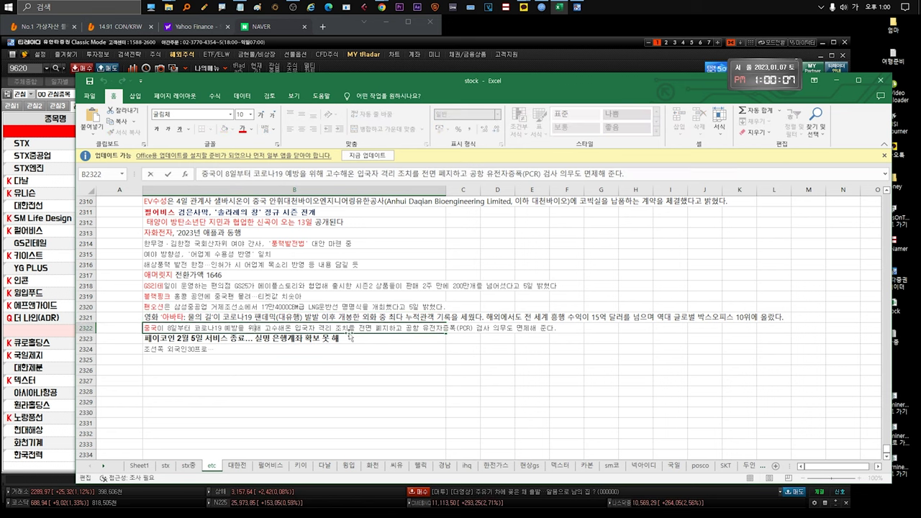
drag(395, 327, 137, 329)
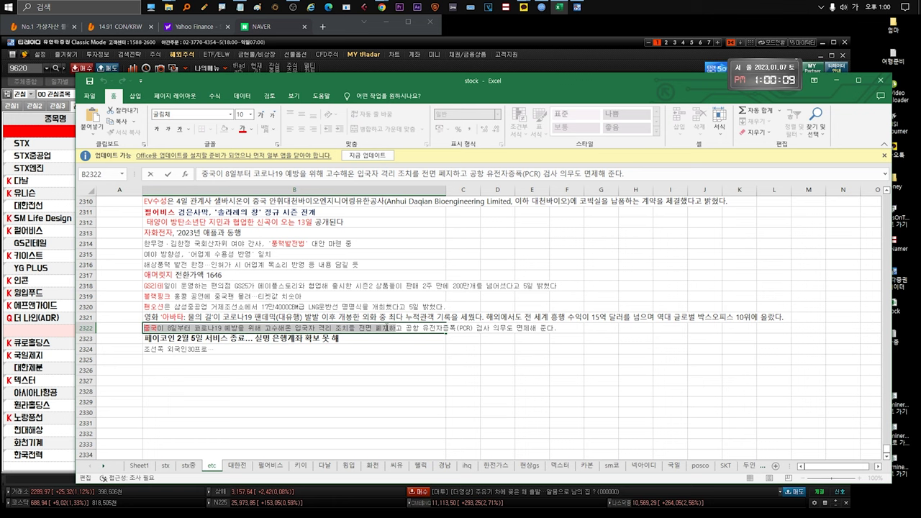
click(400, 328)
drag(401, 328, 284, 328)
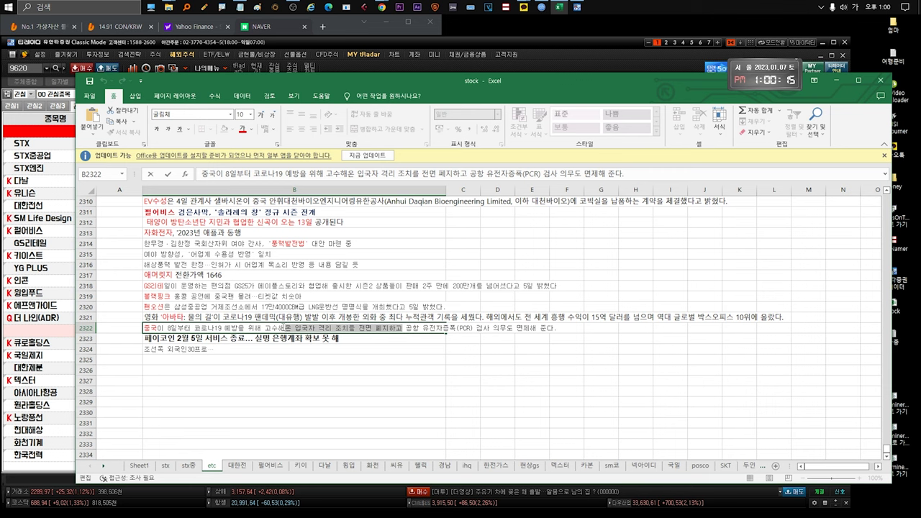
drag(285, 328, 140, 329)
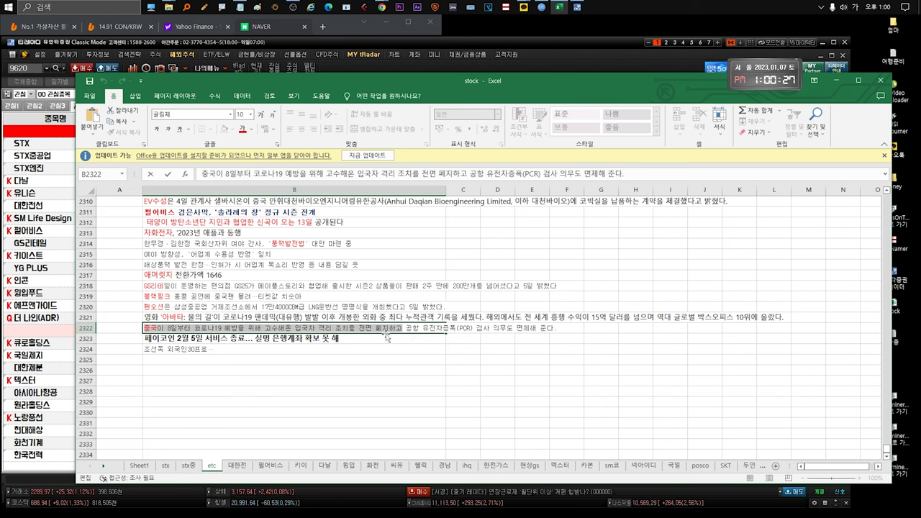
key(Escape)
Append "//" to the end of the 중국 quarantine line in B2322
double_click(572, 326)
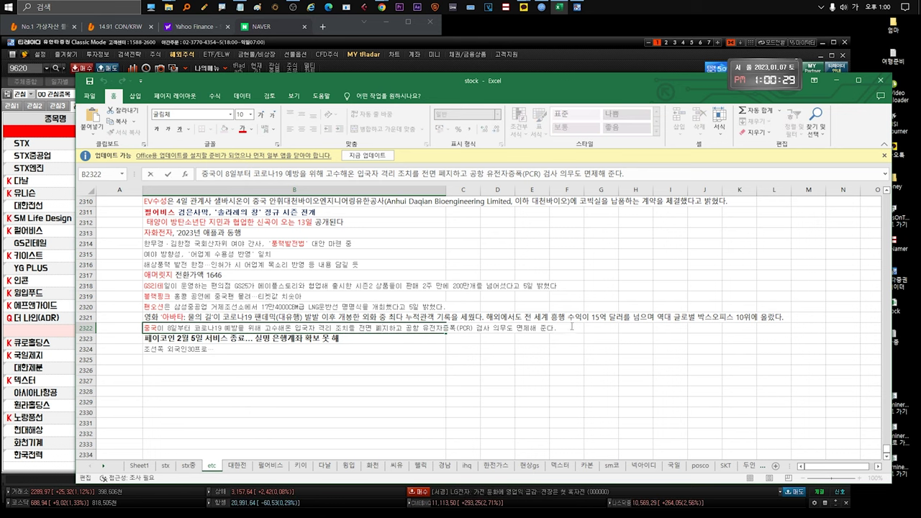
text(//)
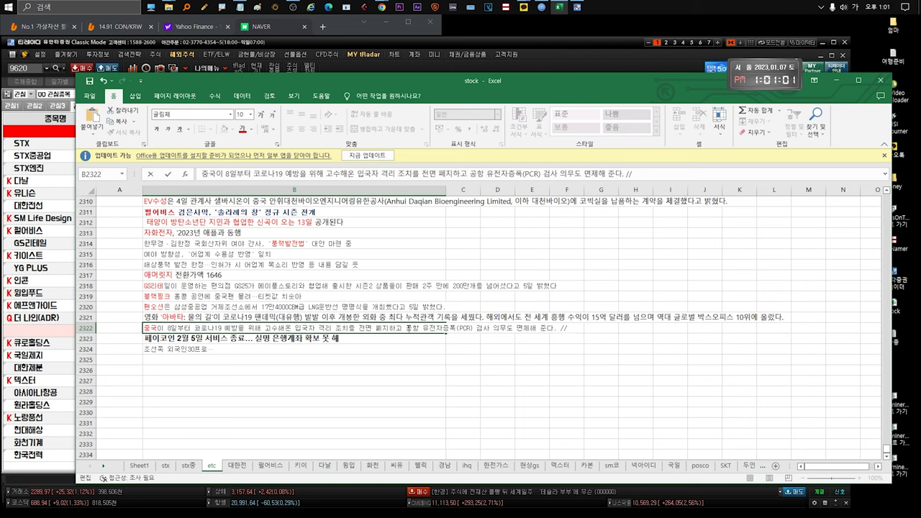
click(326, 339)
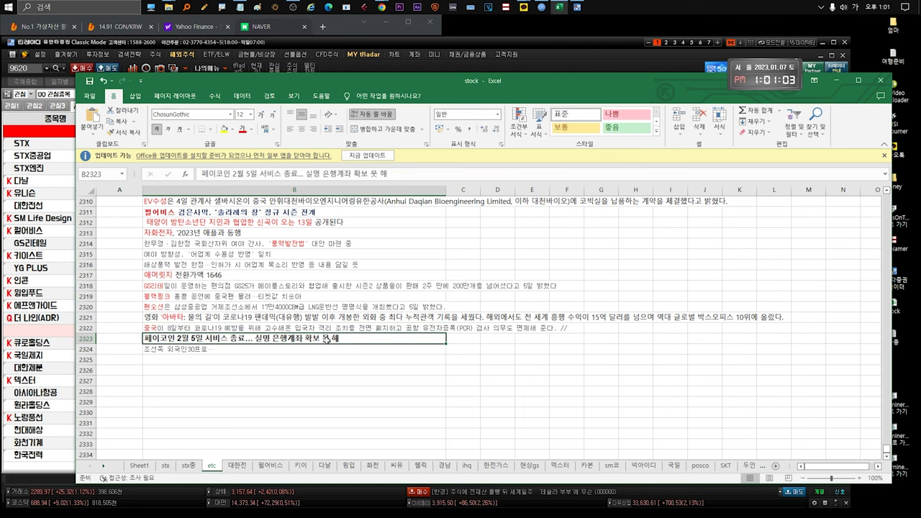
double_click(379, 329)
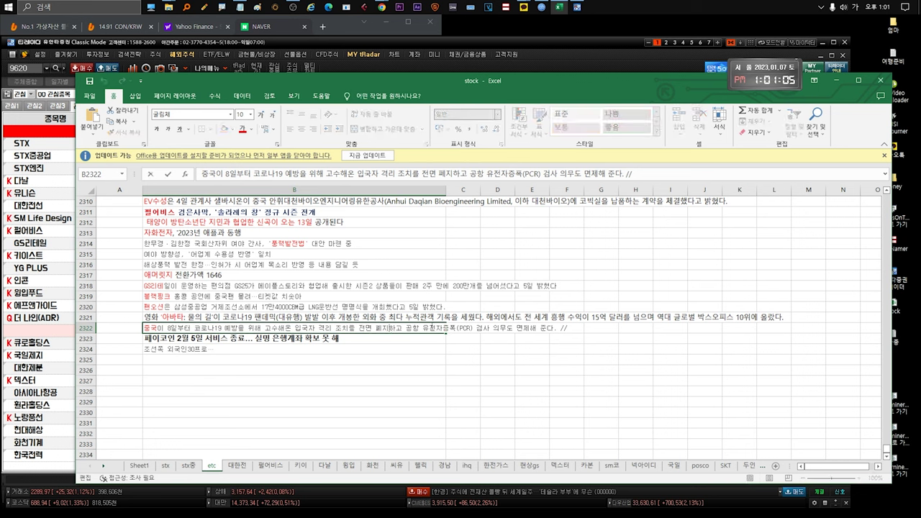
key(Return)
click(266, 330)
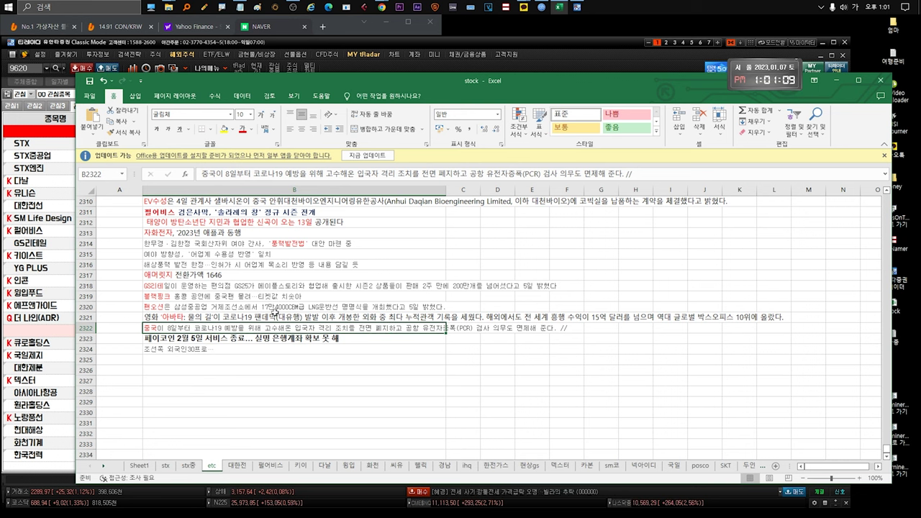
Examine the 페이코인 service termination line in B2323, highlighting its whole text
scroll(270, 312, down, 1)
key(Down)
key(Down)
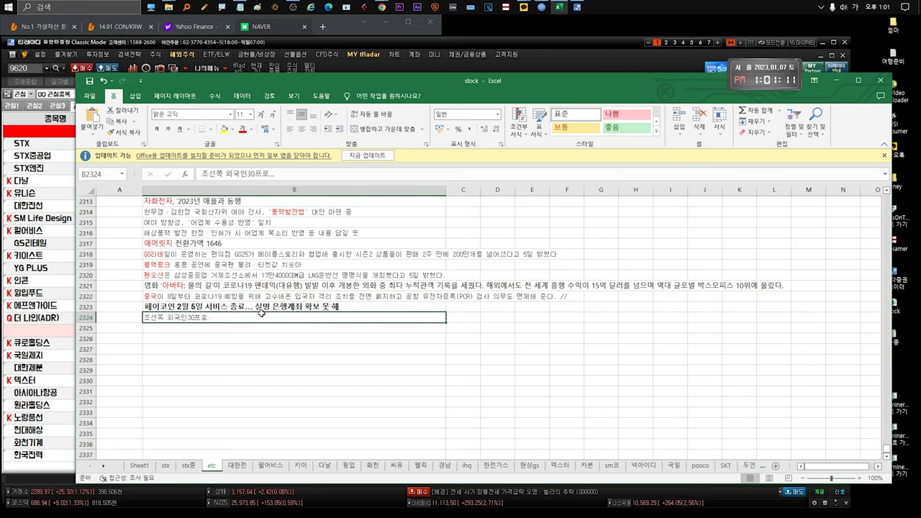
click(287, 307)
double_click(306, 308)
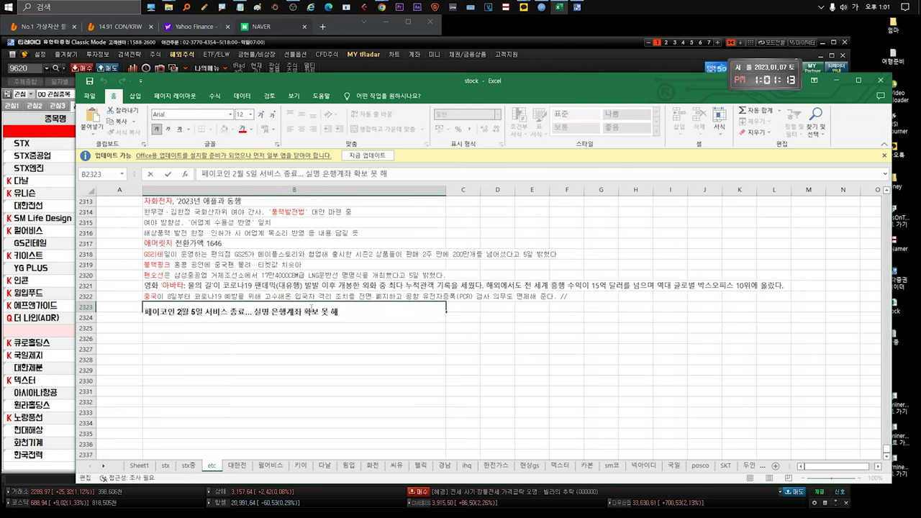
drag(359, 313, 144, 313)
click(202, 328)
click(232, 308)
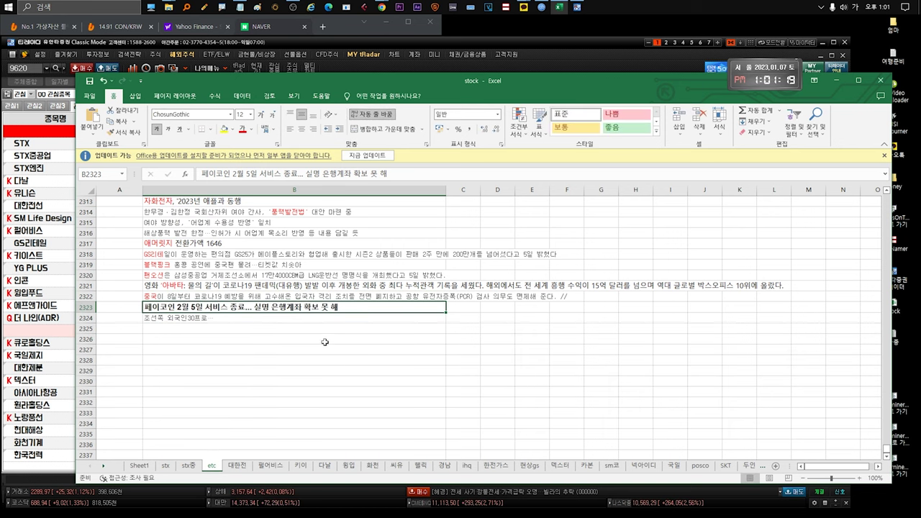
Append the note "// 다날..." to the 페이코인 line in B2323
double_click(355, 307)
text(// 다날...)
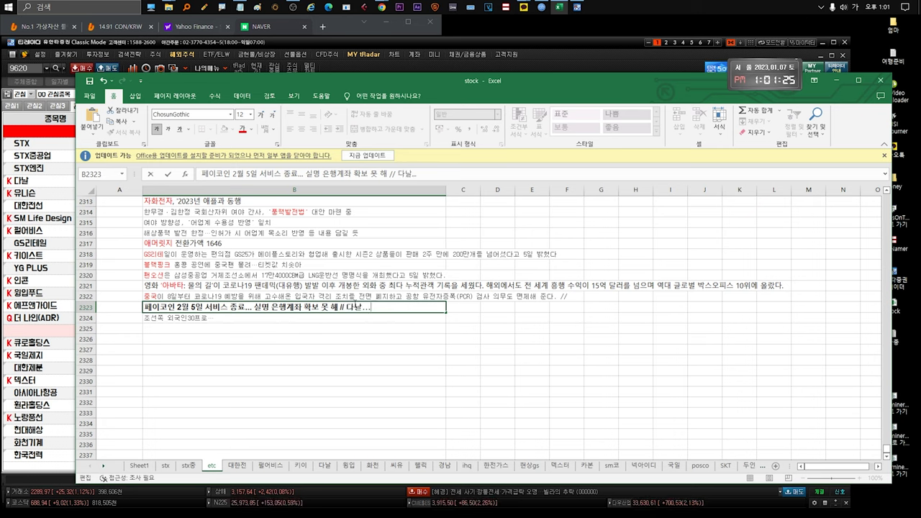
click(168, 323)
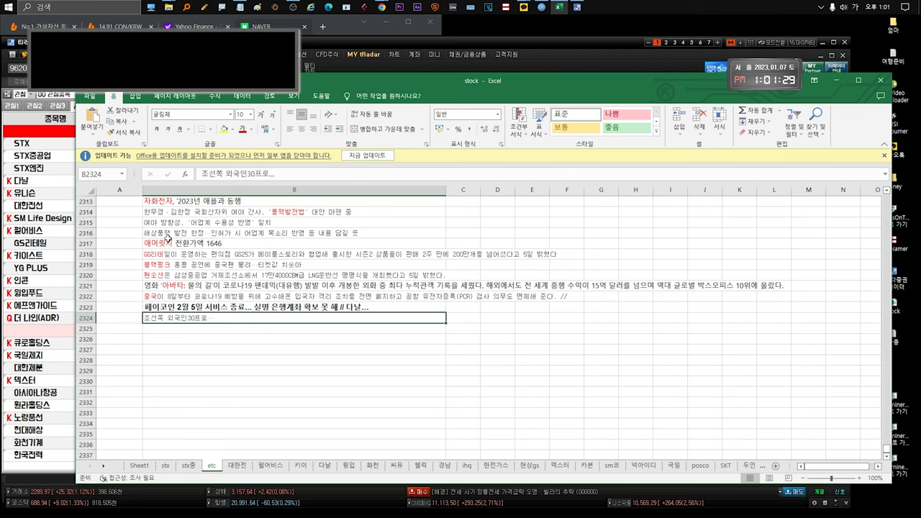
Open the stx sheet and switch to the 티레이더 trading program to examine the STX price chart
click(160, 468)
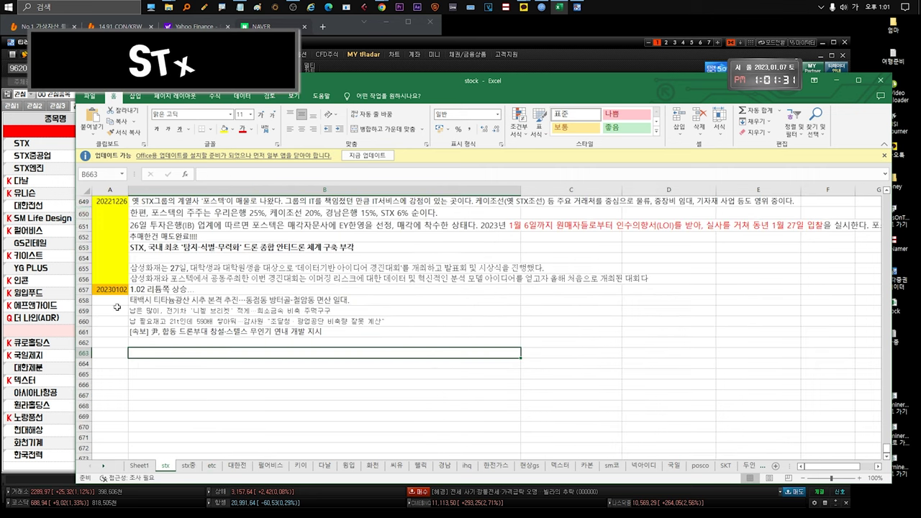
key(alt+Tab)
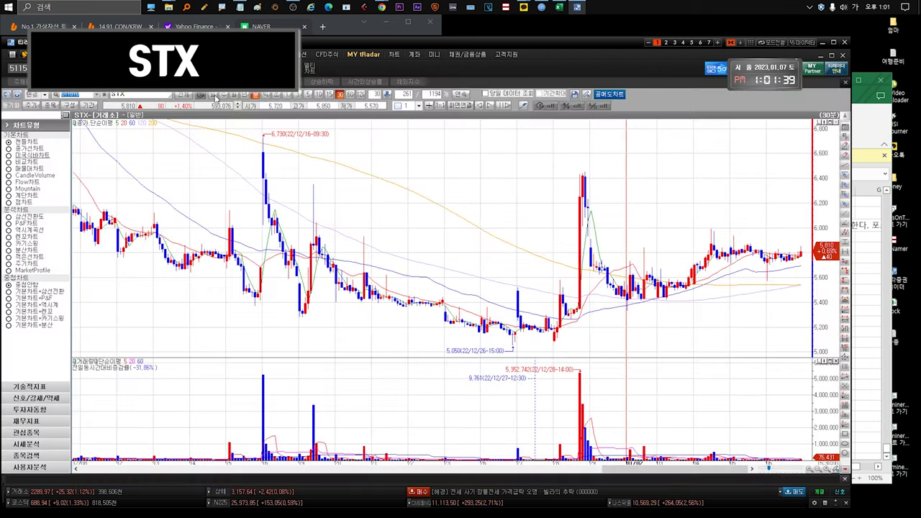
scroll(764, 338, up, 5)
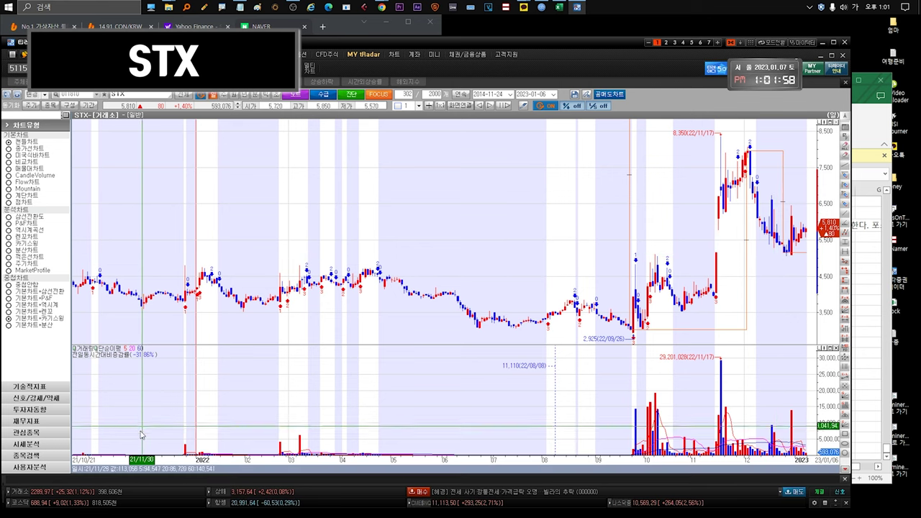
Switch back to Excel, review the 20230102 entries in B657:B661, and select the two metal stockpile lines B659:B660
key(alt+Tab)
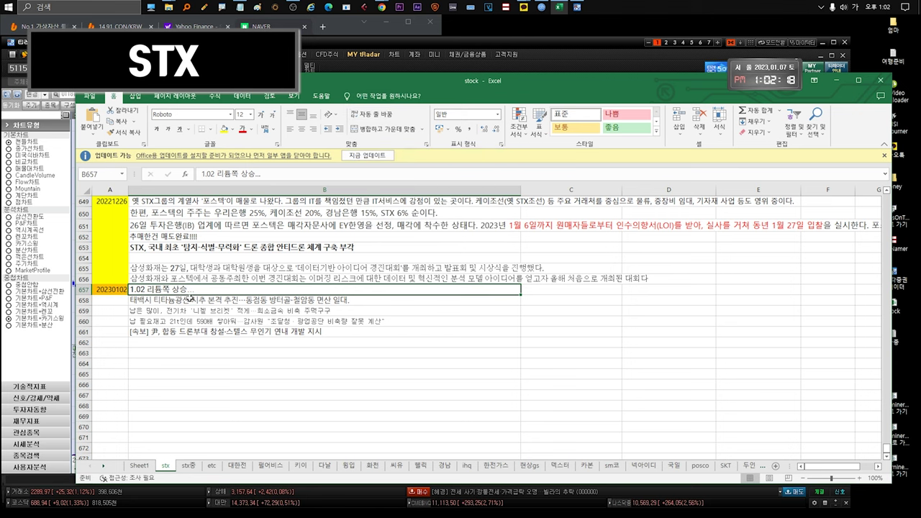
key(Down)
key(Down)
key(Down)
key(Down)
key(Down)
key(Up)
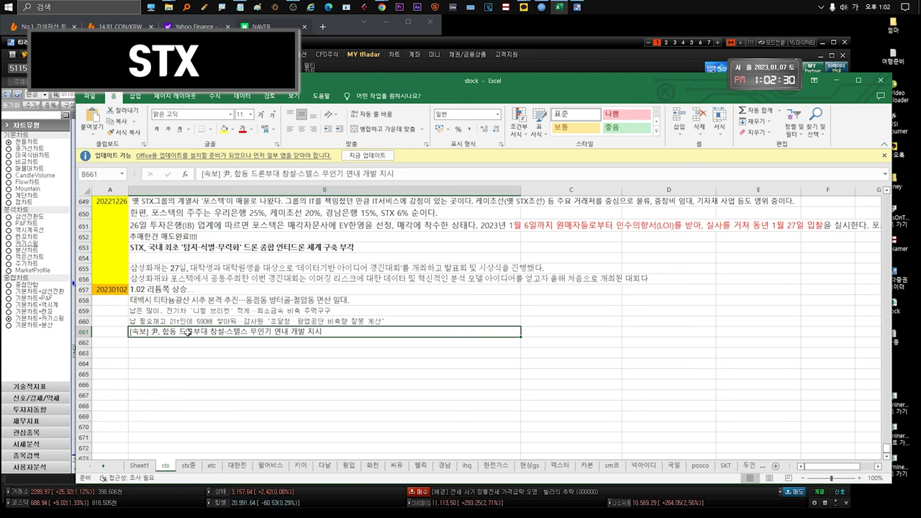
click(188, 321)
drag(190, 310, 197, 321)
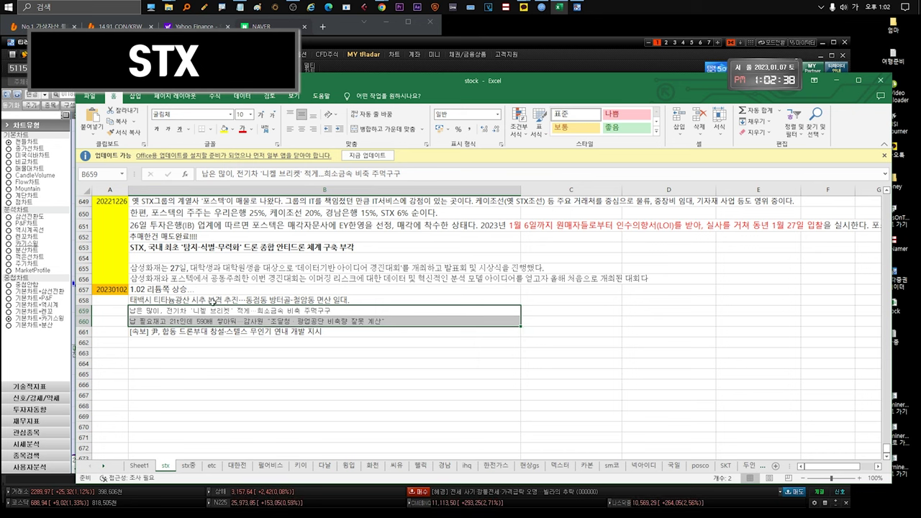
Examine the 태백시 티타늄광산 drilling line in B658, highlighting its whole text
click(167, 301)
key(F2)
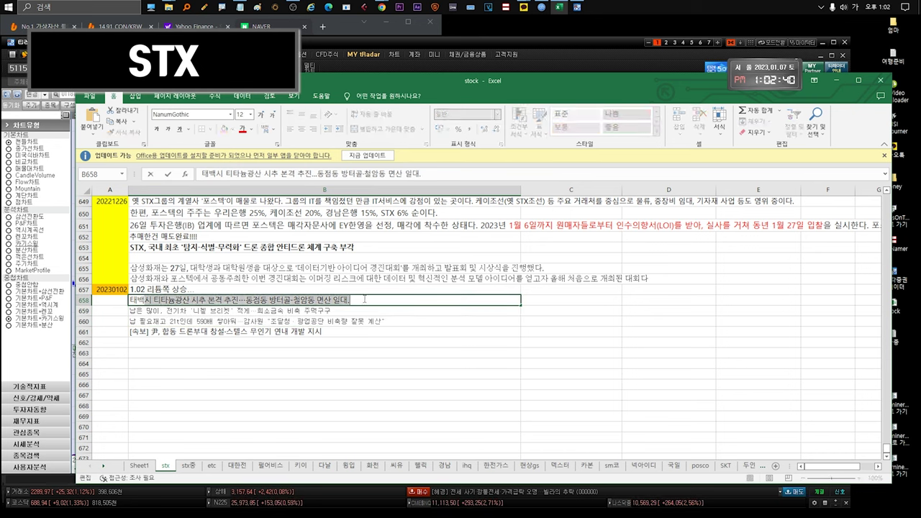
drag(360, 300, 129, 301)
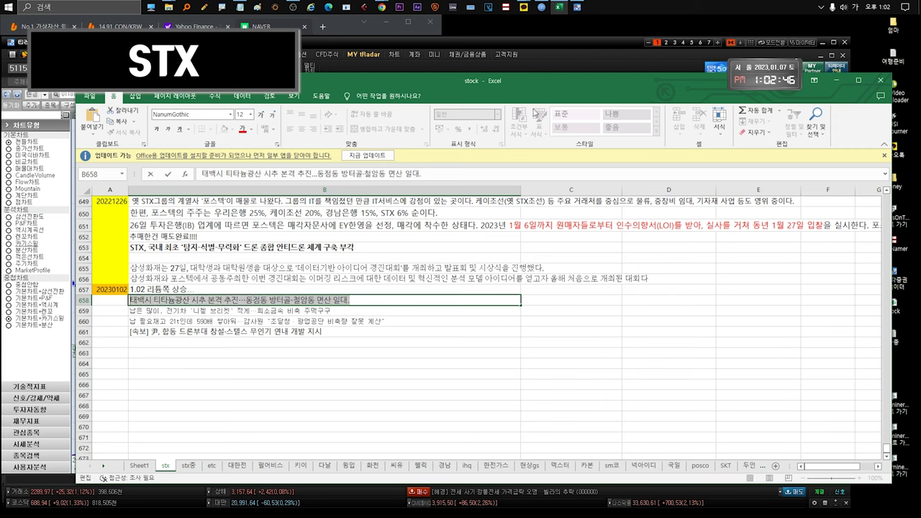
click(200, 344)
text(포스)
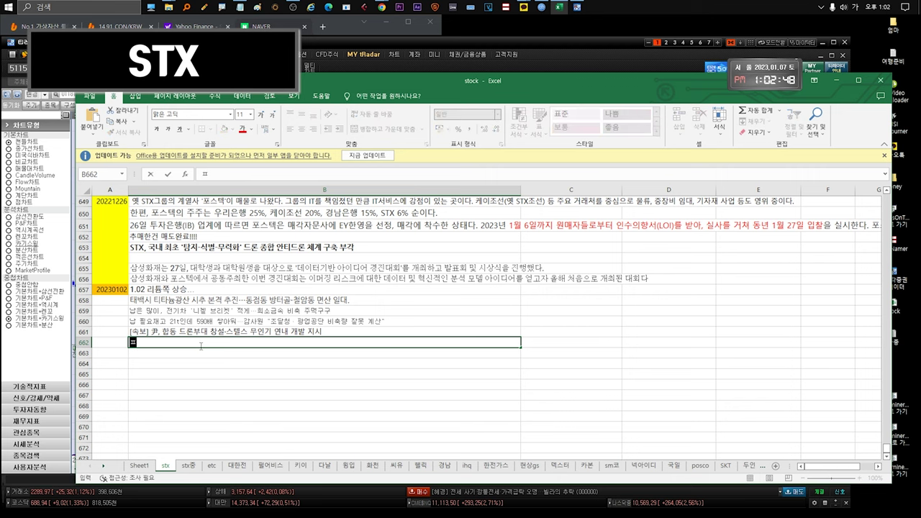
key(BackSpace)
key(BackSpace)
key(Return)
Review the 20221226 entries about the 포스텍 sale on the stx sheet and select the empty cell B662
click(207, 376)
scroll(324, 324, up, 2)
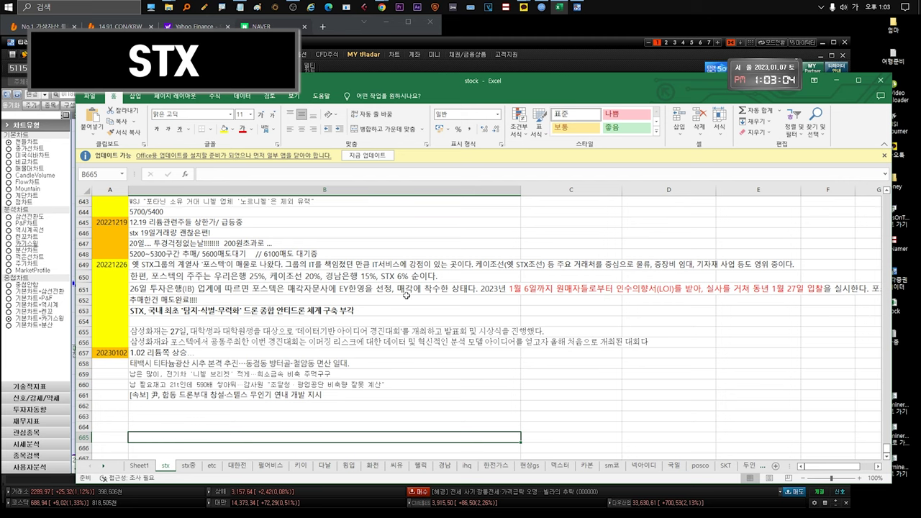
scroll(245, 347, down, 1)
click(170, 372)
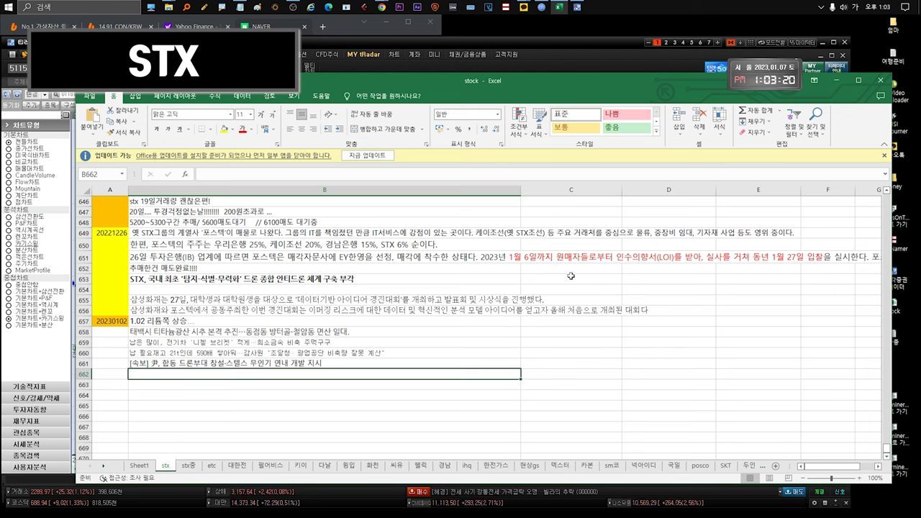
click(201, 383)
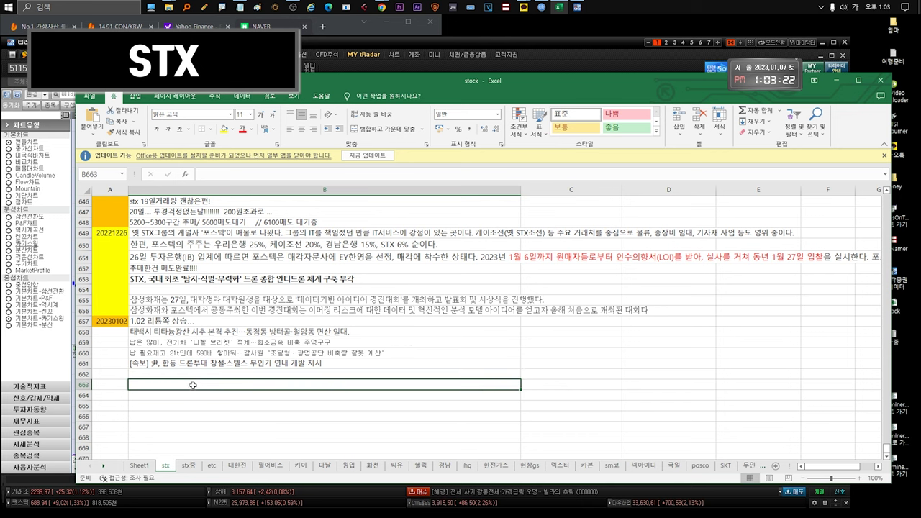
click(202, 375)
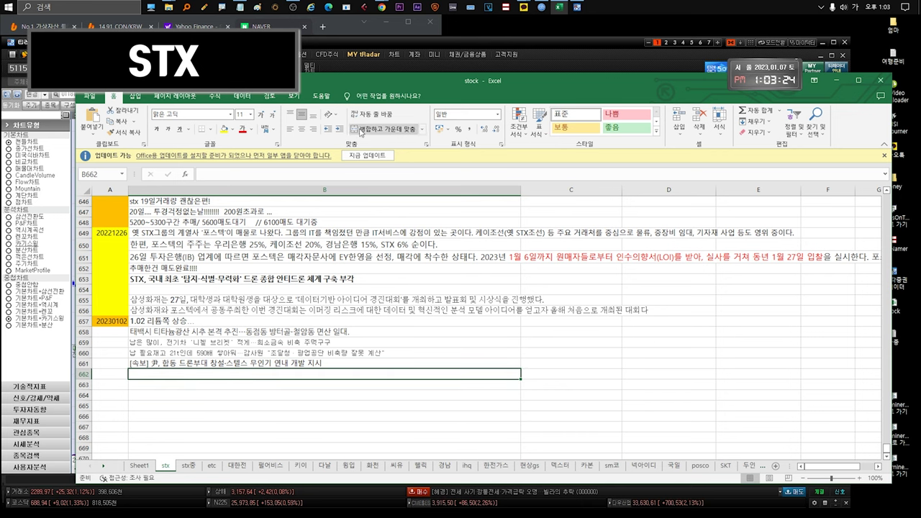
Switch to 티레이더 and examine the STX daily chart over its full history and at the most recent candles
click(342, 56)
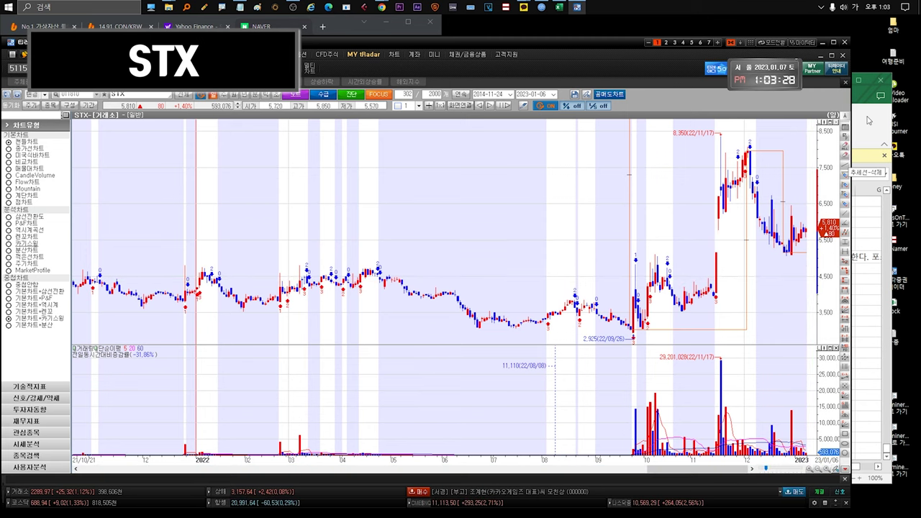
mouse_move(808, 235)
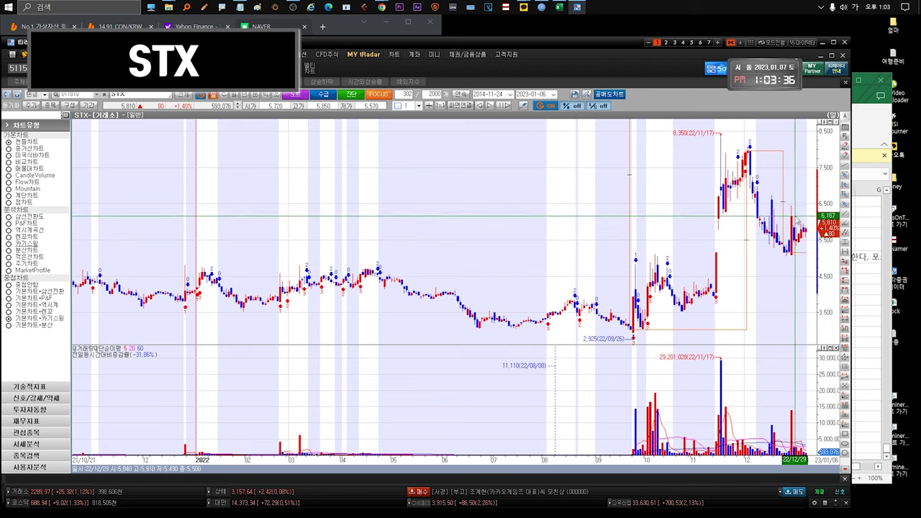
scroll(713, 245, down, 5)
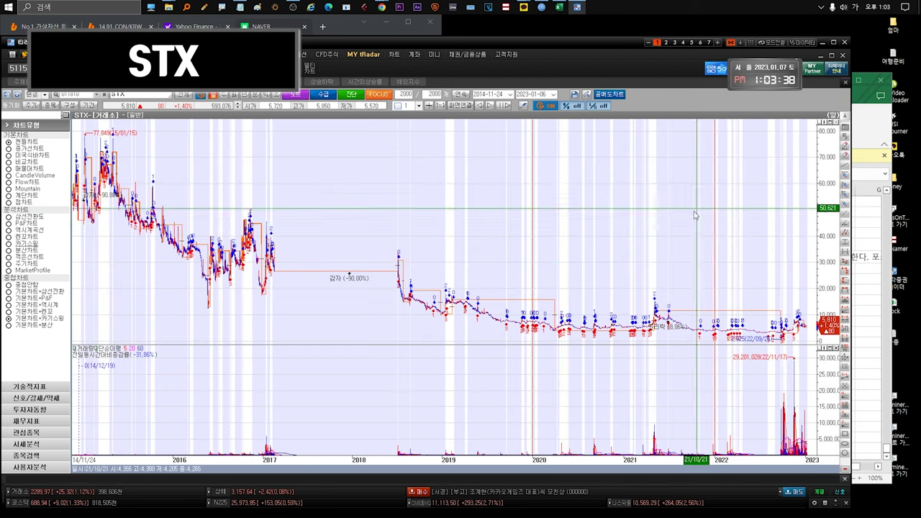
scroll(683, 257, up, 3)
mouse_move(397, 252)
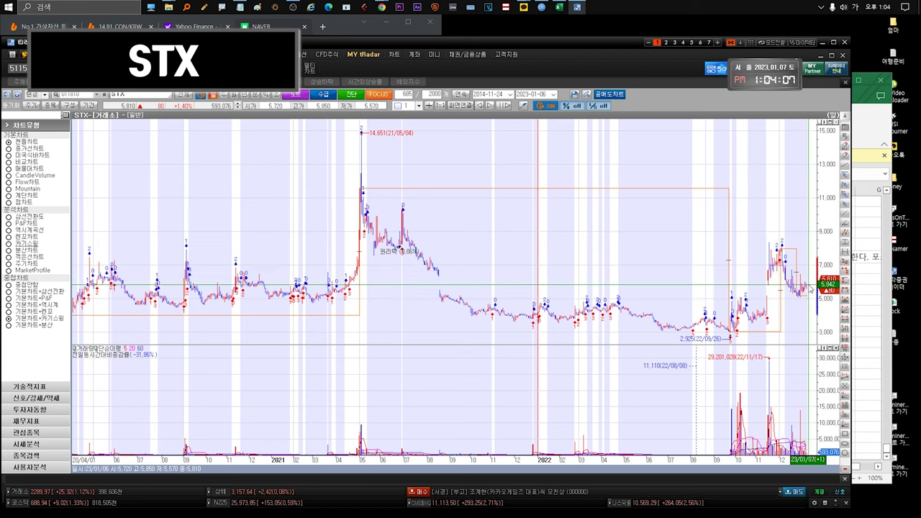
scroll(804, 268, up, 5)
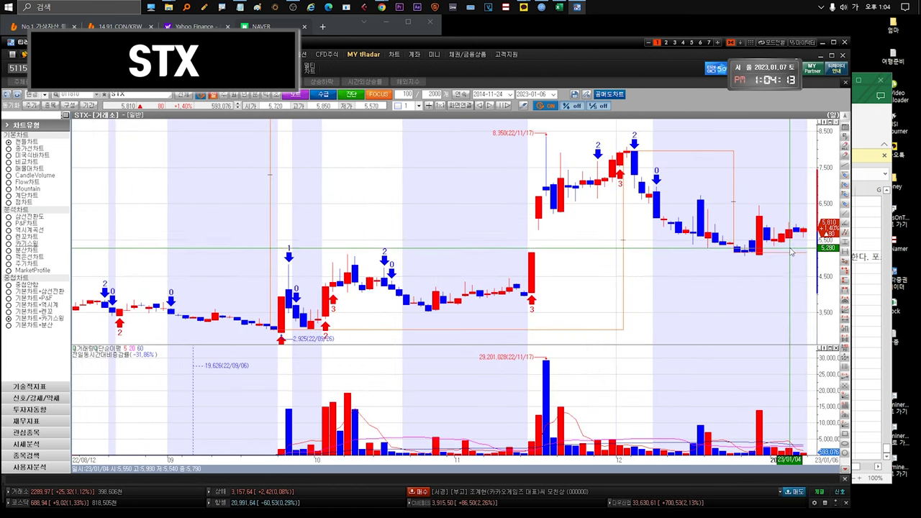
Return to the 티레이더 watchlist, select STX중공업, and switch back to Excel
key(ctrl+Tab)
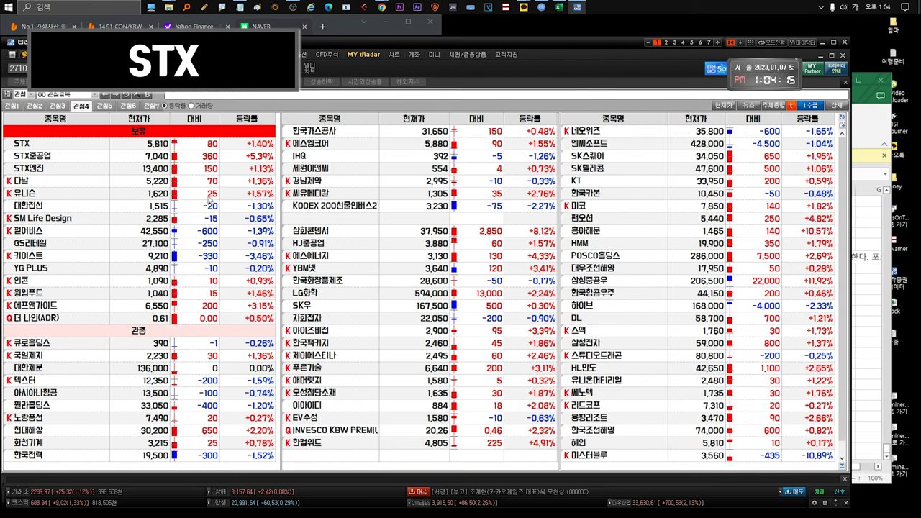
click(46, 157)
key(alt+Tab)
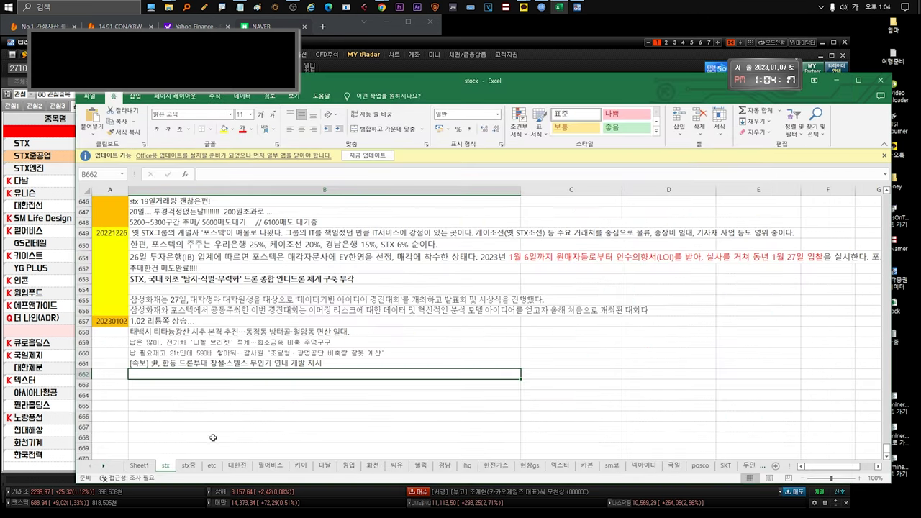
On the stx중 sheet, append "금요일 7천원매도." to the 20230102 note in B385
click(188, 466)
click(146, 341)
double_click(146, 341)
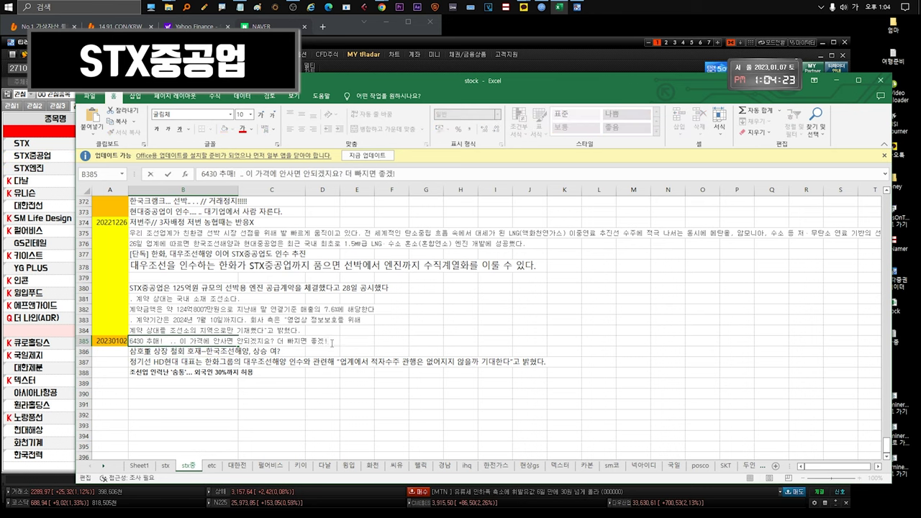
text(ㅍ)
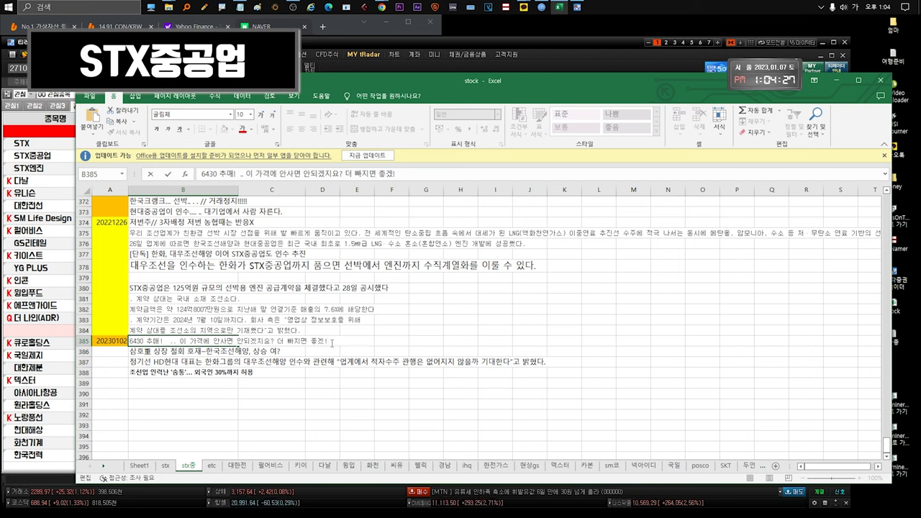
text(금요일 7천원매도.)
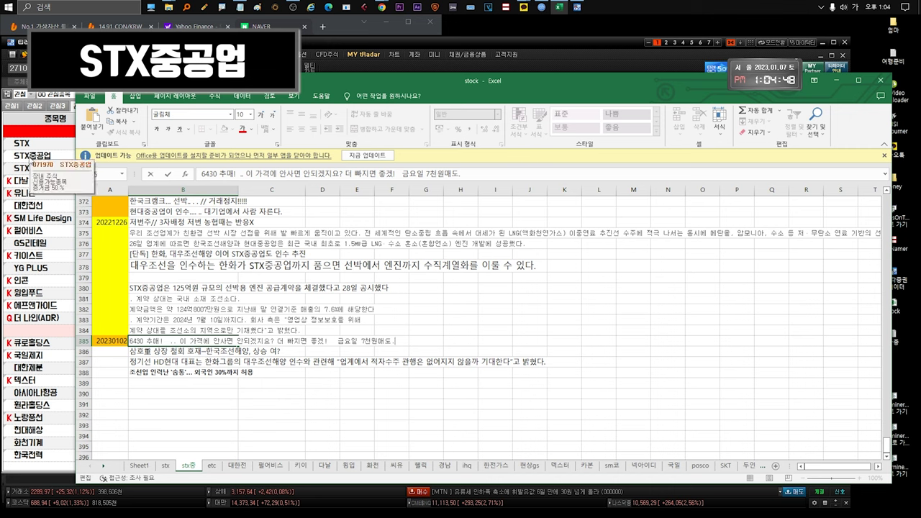
Examine the 삼호重 상장 철회 line in B386, highlighting its text through 한국조선해양 and that company name on its own
click(190, 354)
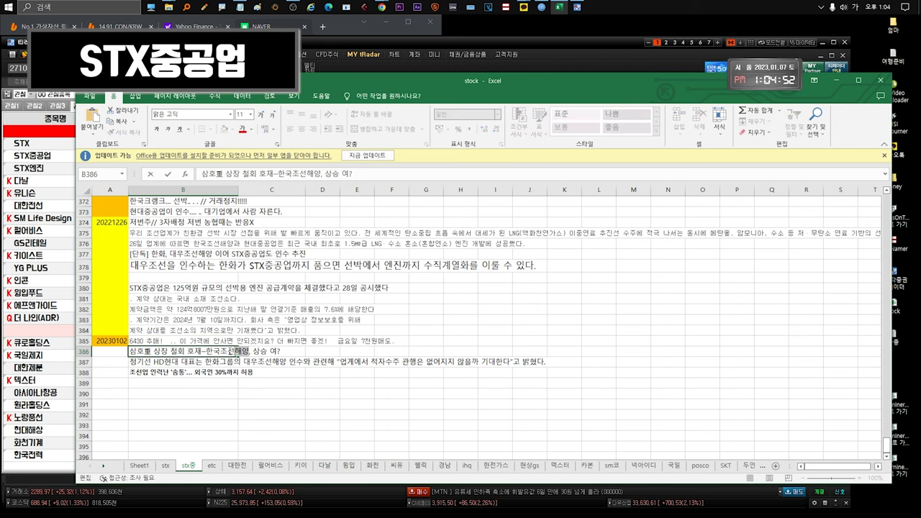
drag(244, 351, 129, 351)
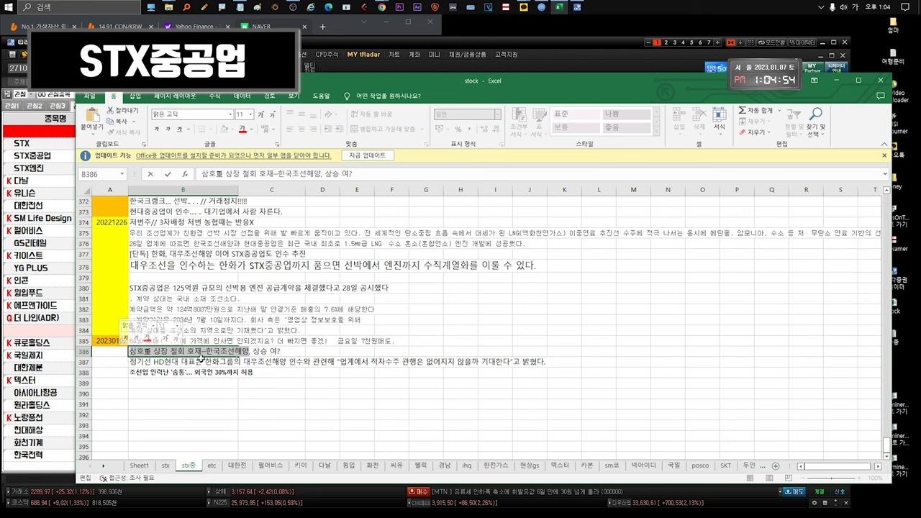
click(194, 355)
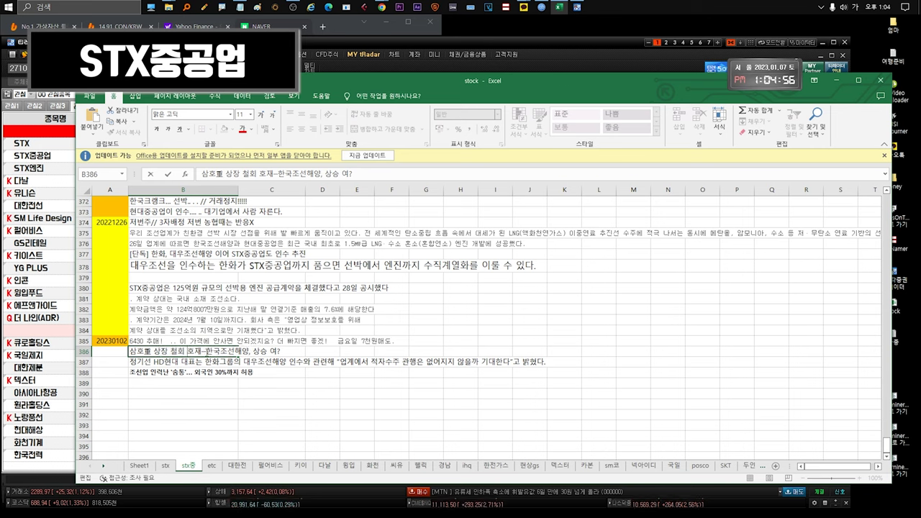
drag(206, 352, 249, 353)
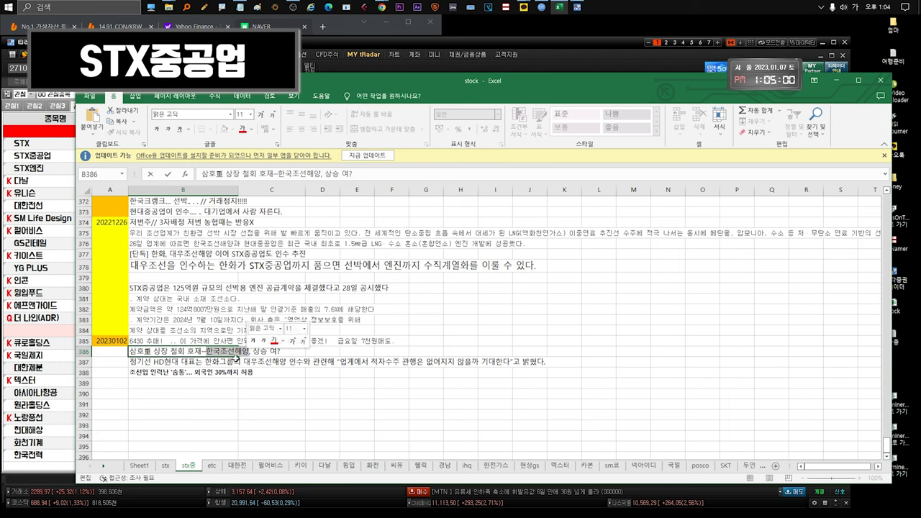
click(208, 354)
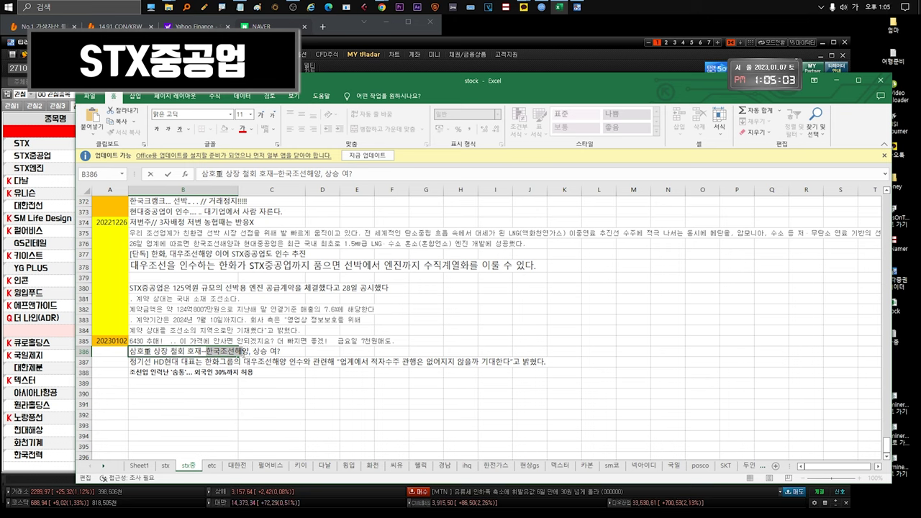
key(Escape)
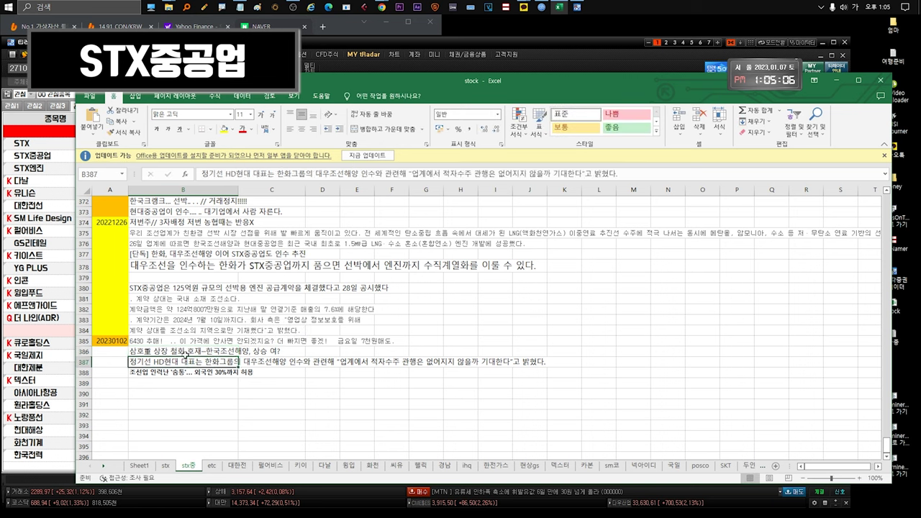
Review the HD현대 remark on the 대우조선해양 takeover in B387, highlighting its text from HD현대 to the end
click(173, 360)
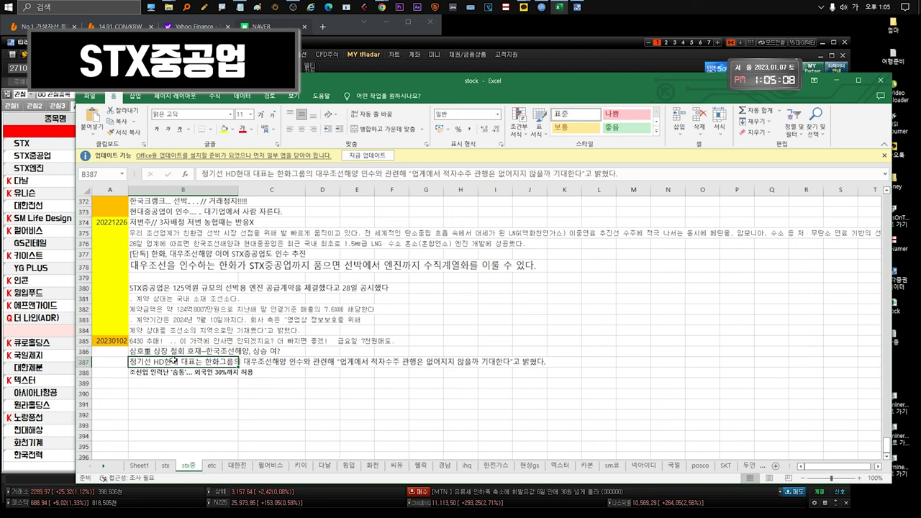
click(192, 379)
click(194, 364)
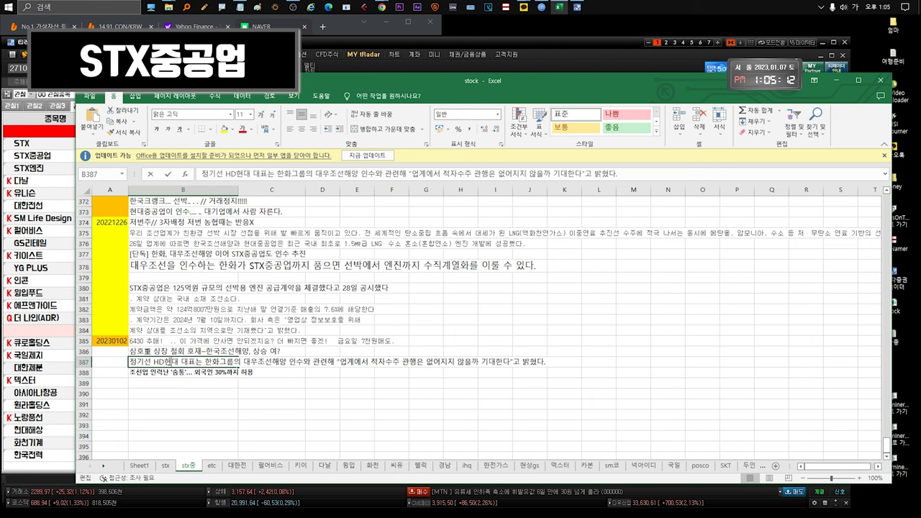
double_click(171, 362)
drag(152, 362, 559, 369)
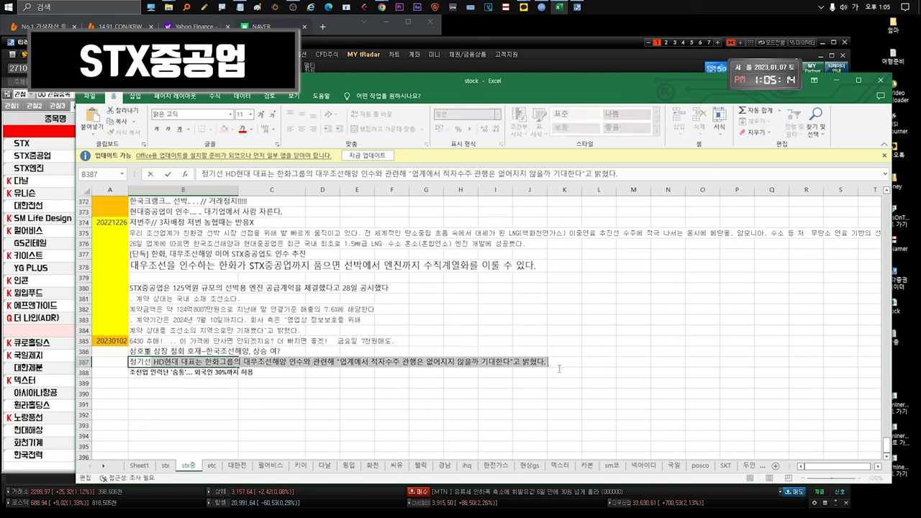
click(199, 382)
click(188, 374)
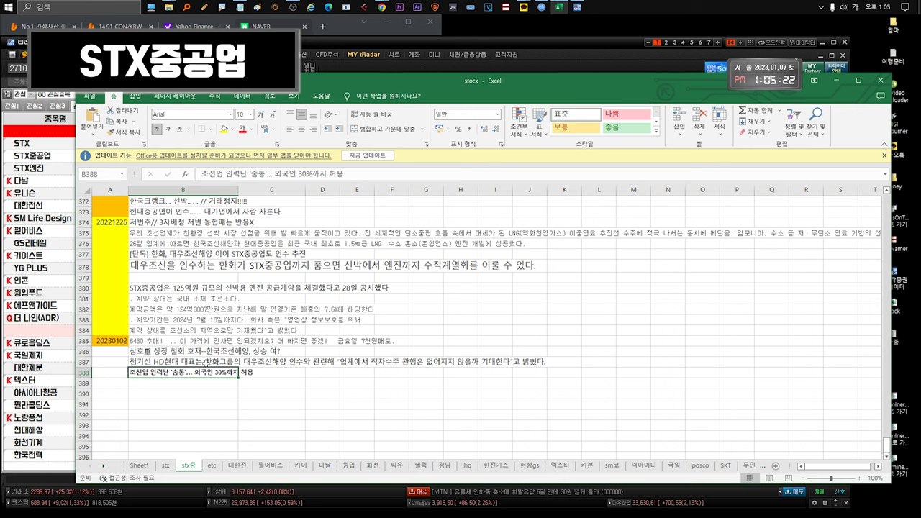
click(206, 363)
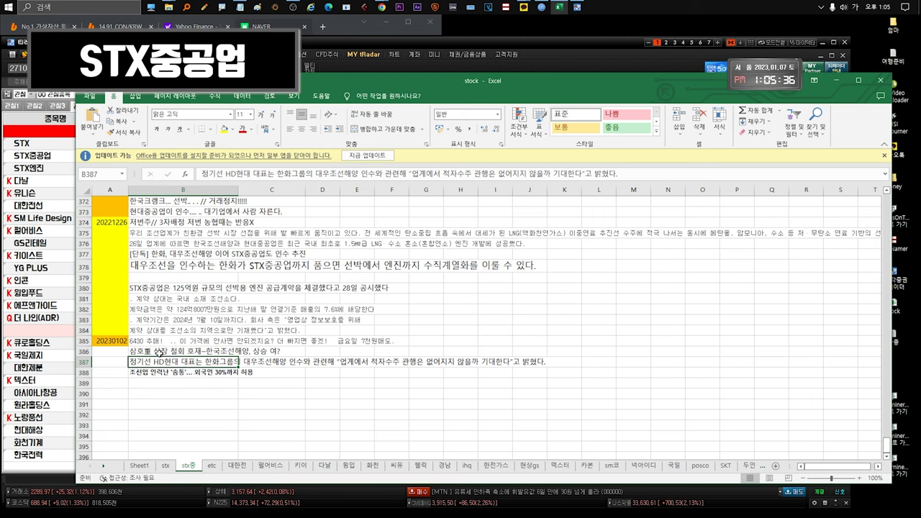
Examine the shipbuilding labour line in B388, highlighting "인력난 '숨통'... 외국인 30%까지 허용", and select the empty cell B389
click(172, 373)
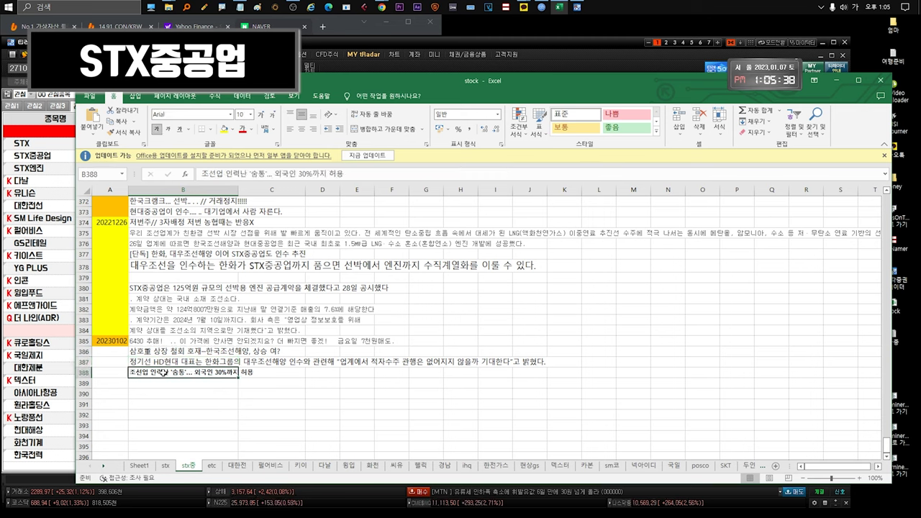
double_click(156, 374)
drag(154, 373, 264, 368)
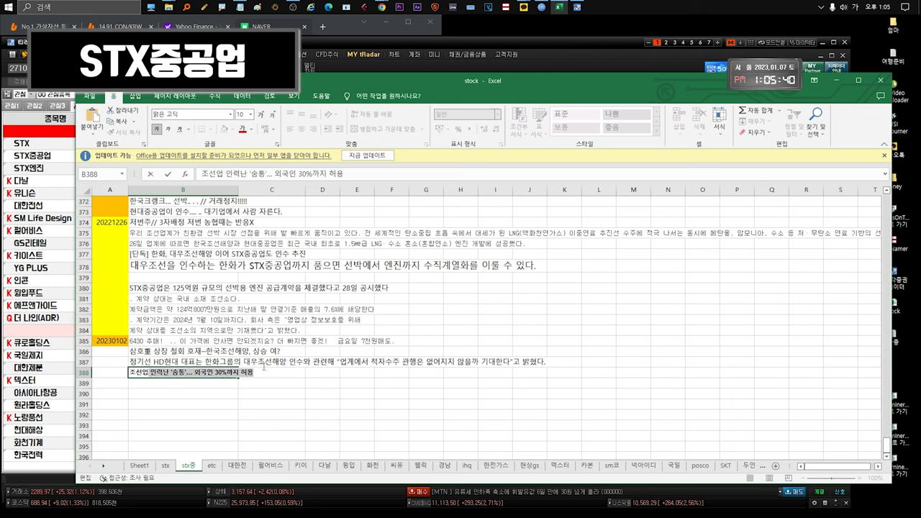
key(Escape)
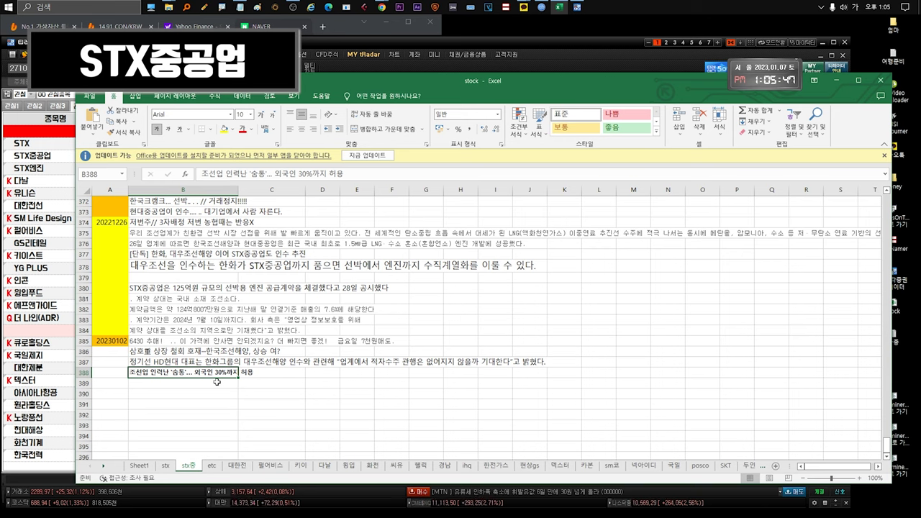
click(224, 383)
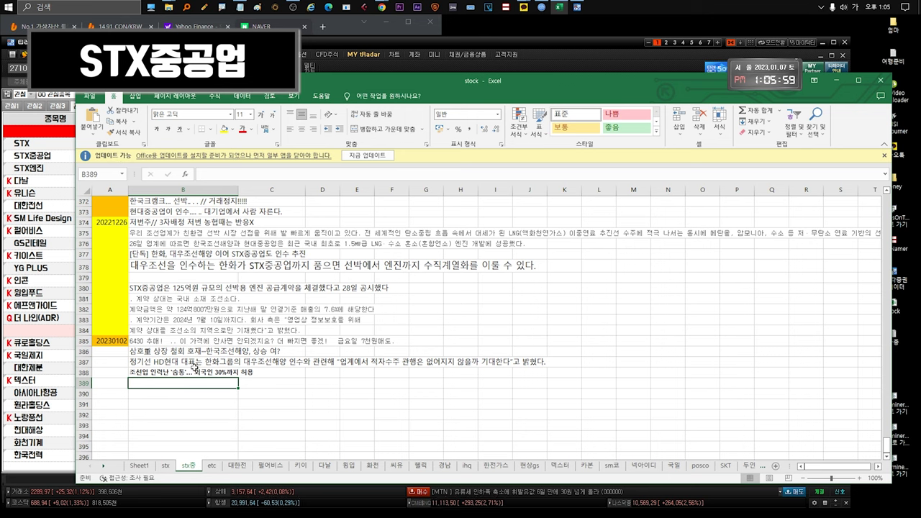
Highlight the foreign worker 30% passage in B388 and the 조선업 인력난 wording at its start, leaving the text unchanged
click(194, 372)
drag(200, 373, 269, 372)
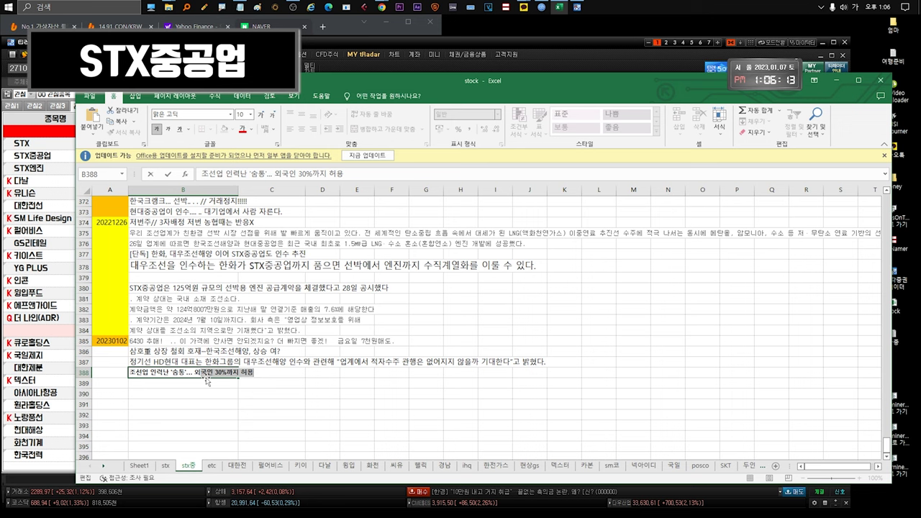
click(124, 371)
double_click(175, 371)
drag(176, 371, 126, 373)
click(238, 373)
key(Escape)
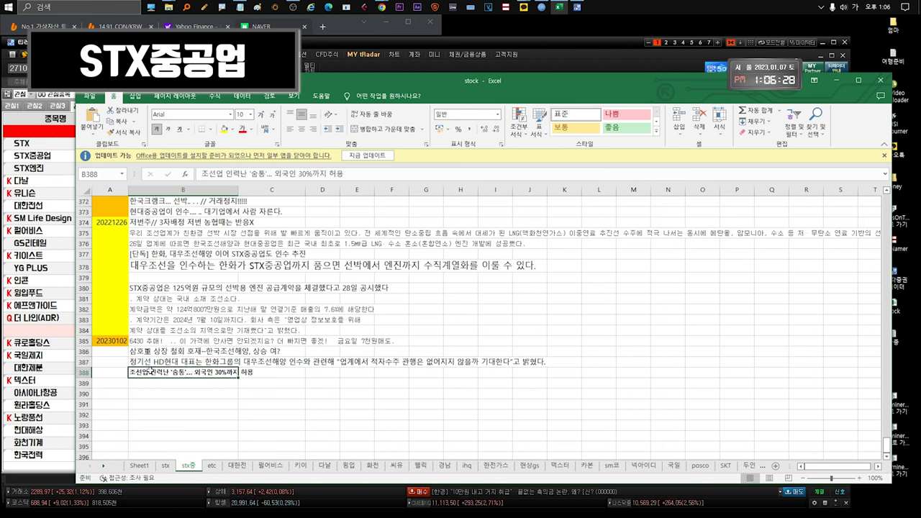
Review the news lines in B387 and B388 once more, finishing with B388 selected
double_click(152, 371)
double_click(144, 372)
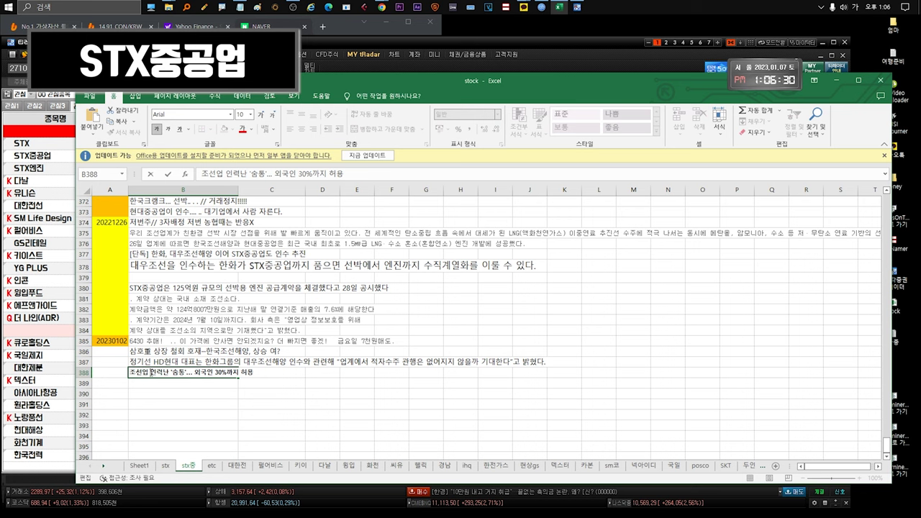
click(215, 380)
click(214, 373)
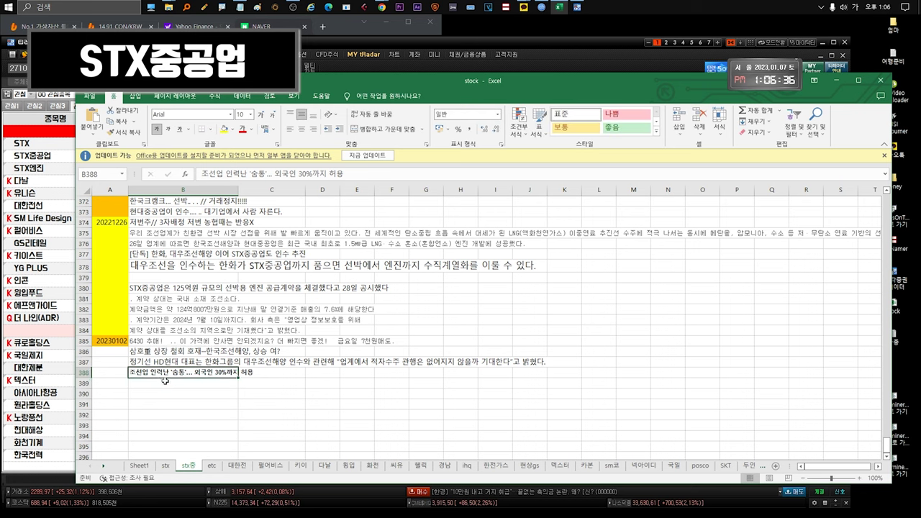
click(199, 365)
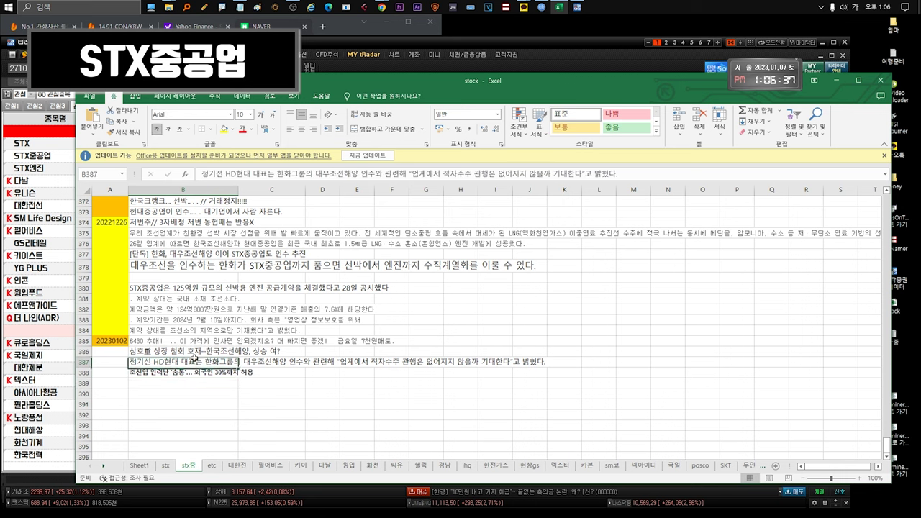
click(210, 372)
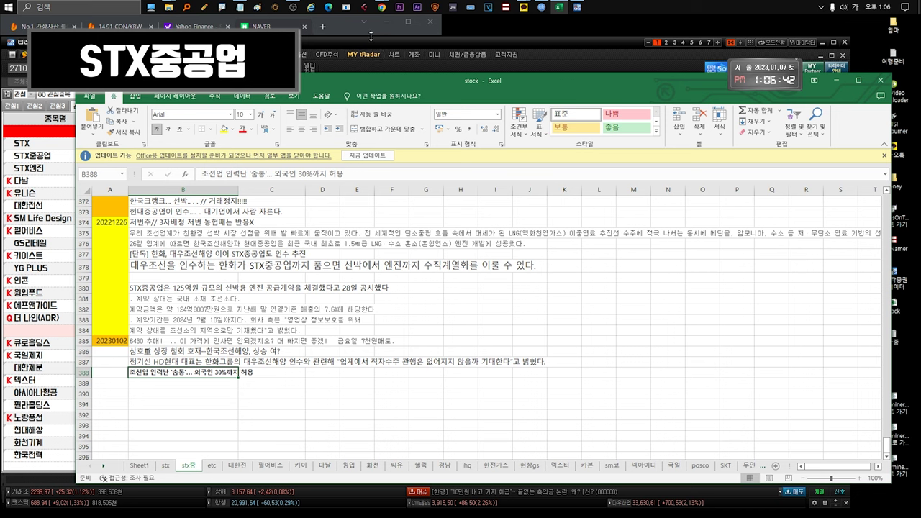
Switch to 티레이더, examine the STX중공업 daily chart from the watchlist, and return to Excel
click(65, 156)
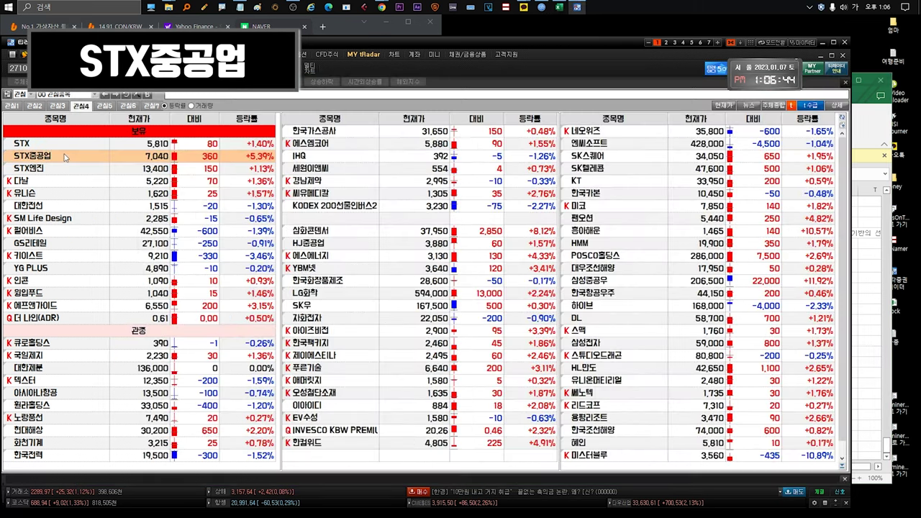
double_click(65, 157)
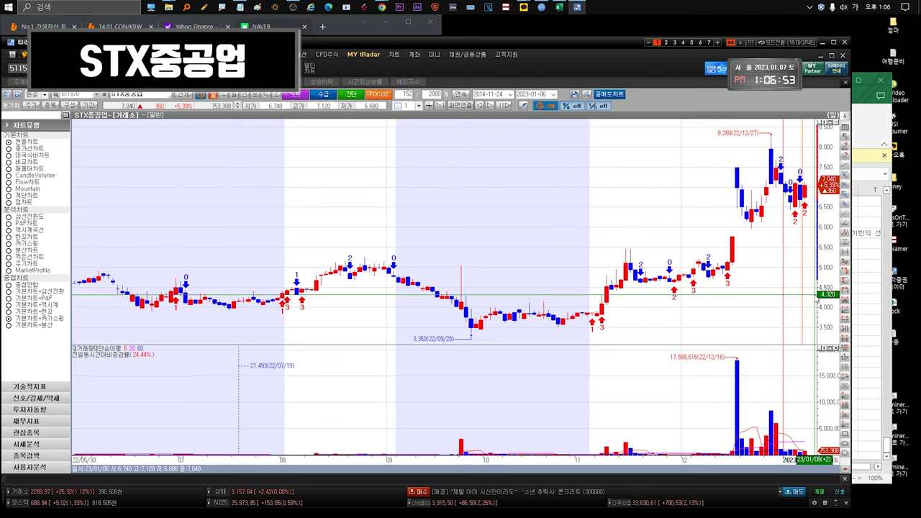
mouse_move(806, 204)
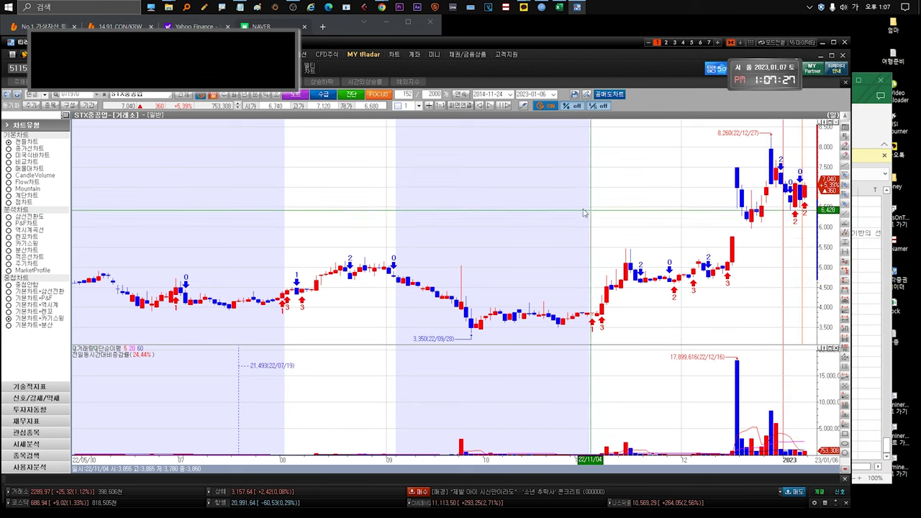
key(Escape)
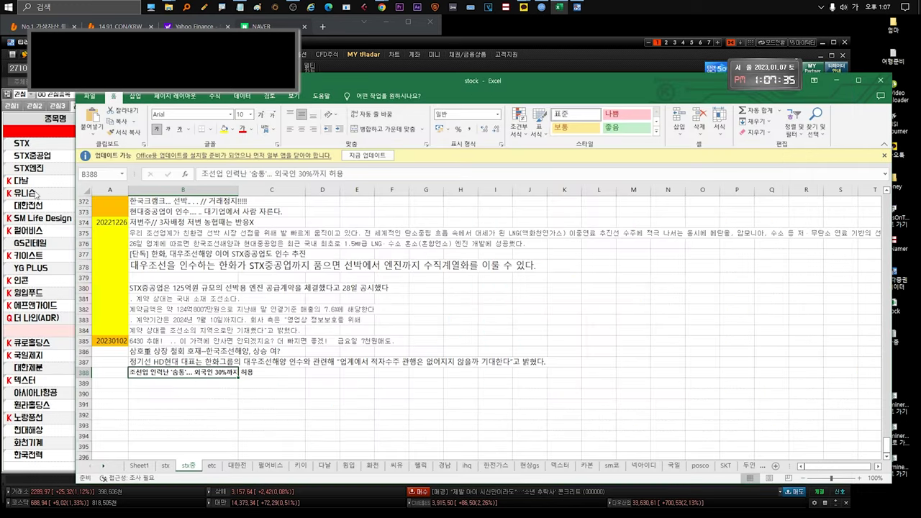
Switch to 티레이더, examine the recent daily chart of 다날 from the watchlist, and return to the watchlist
click(28, 181)
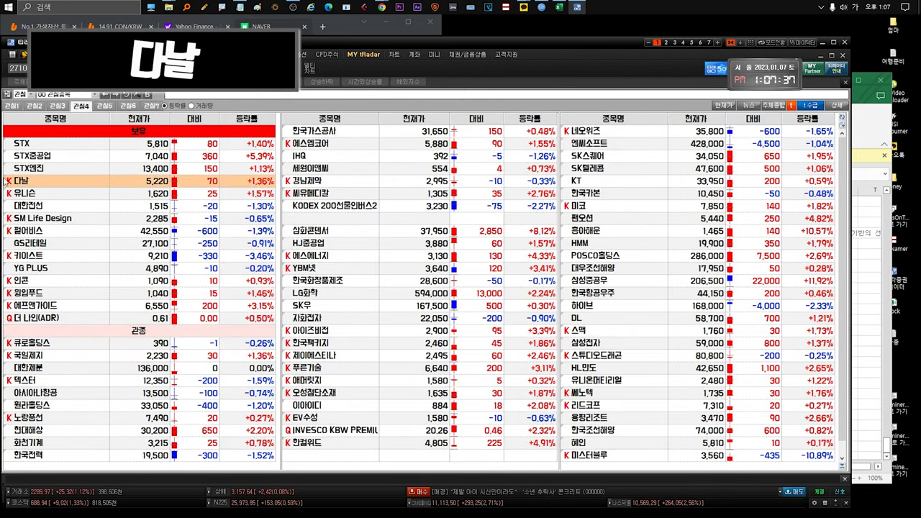
mouse_move(22, 186)
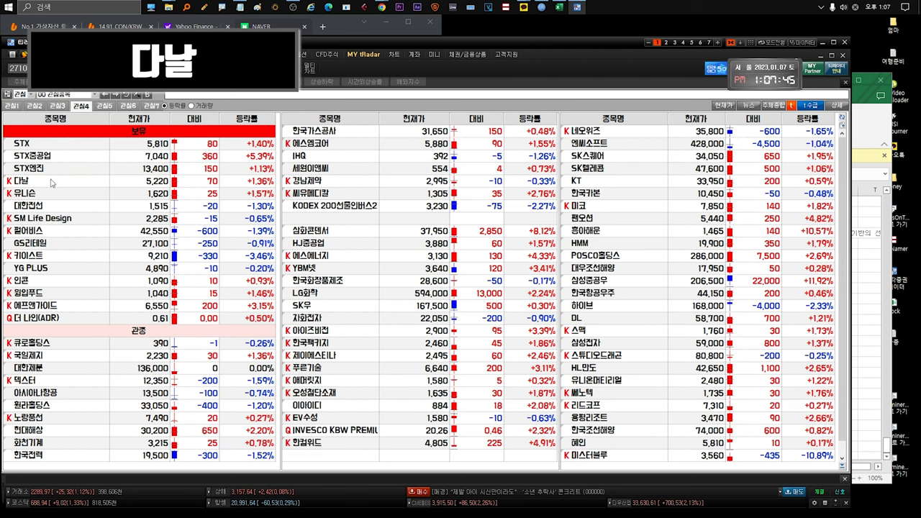
mouse_move(52, 183)
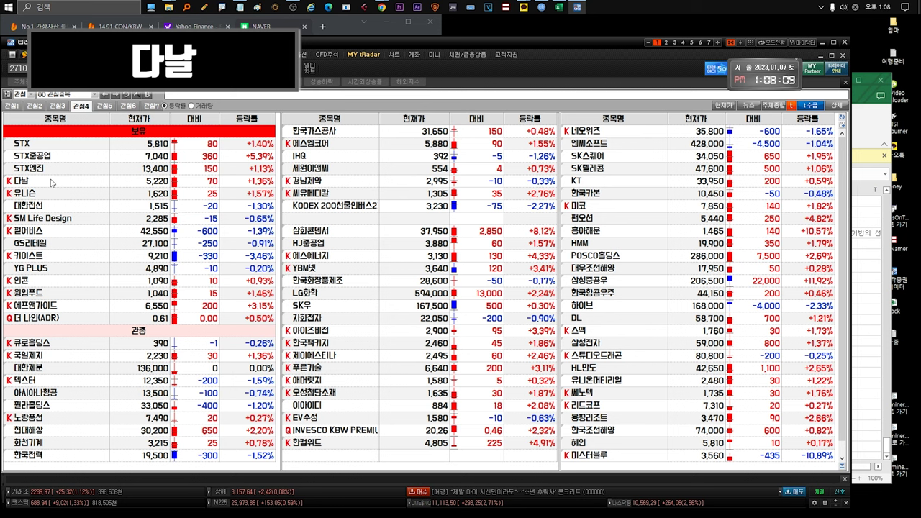
click(51, 183)
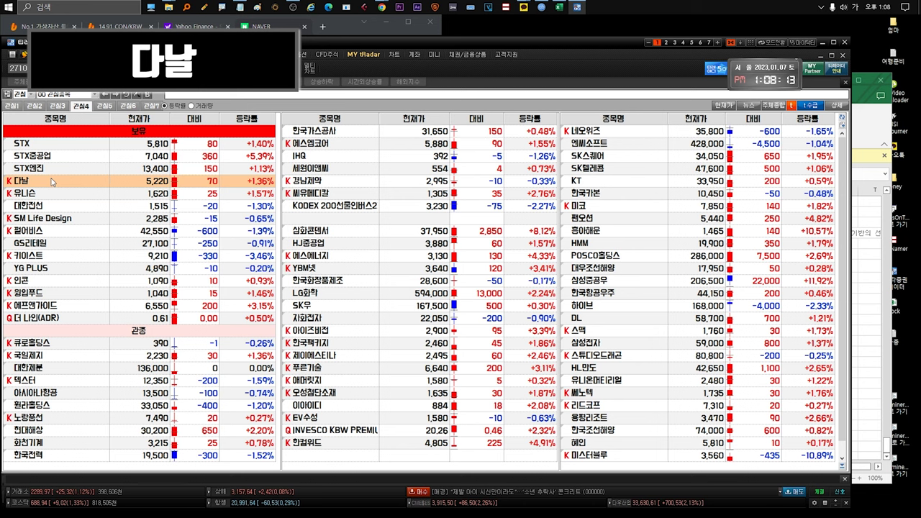
double_click(101, 180)
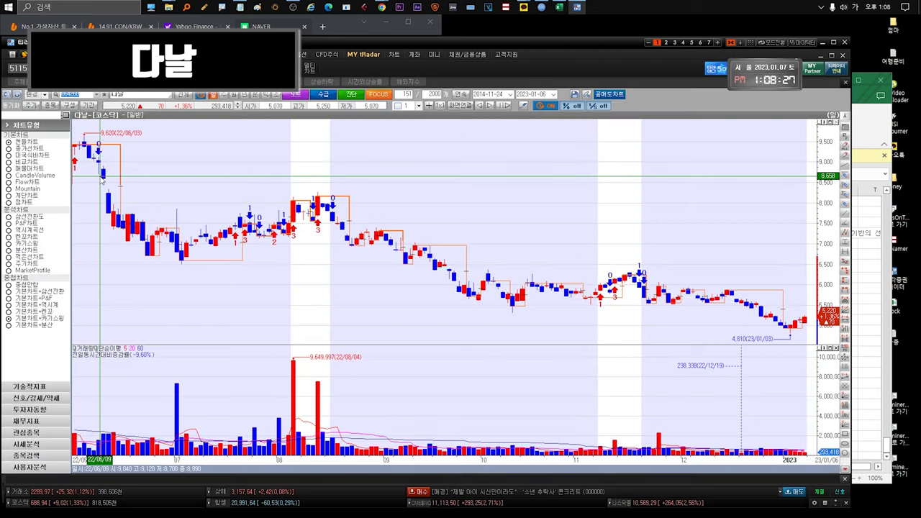
key(Escape)
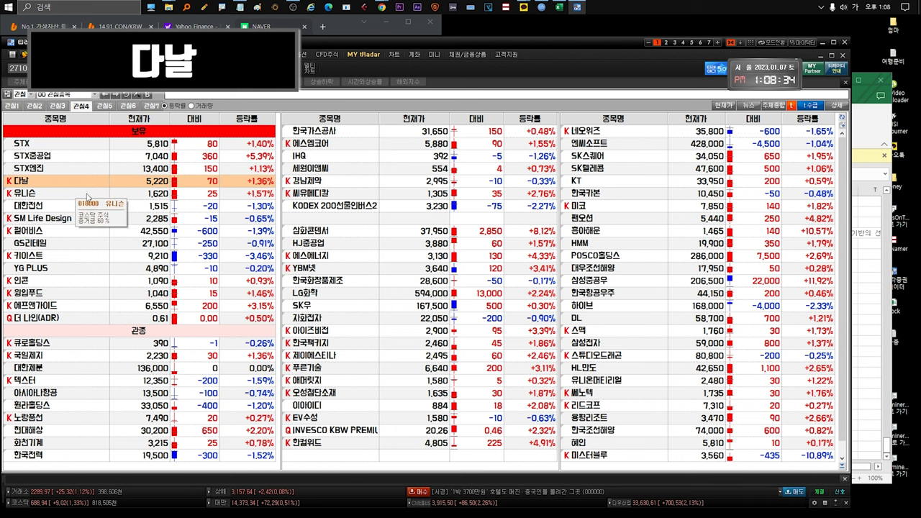
Examine the long-term 다날 chart from 2014-11-24 to 2023-01-06, returning to the watchlist with 다날 selected
double_click(76, 186)
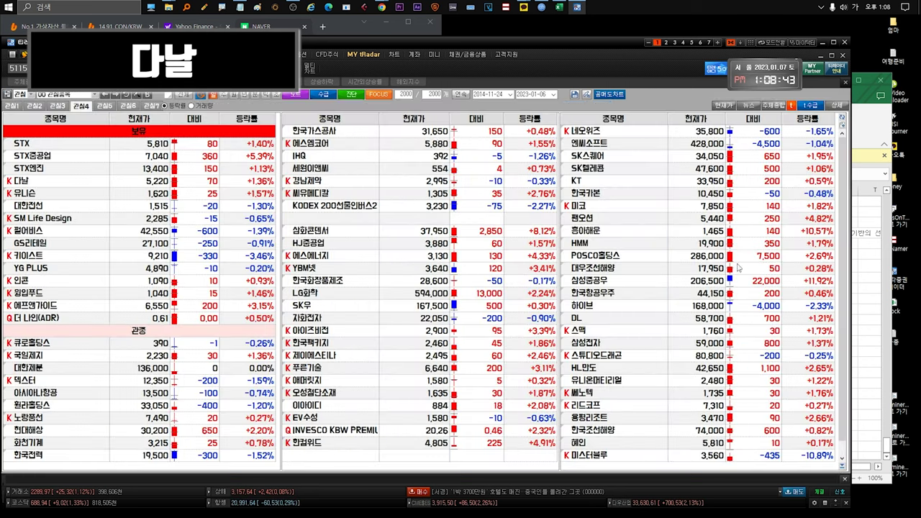
key(Escape)
click(33, 185)
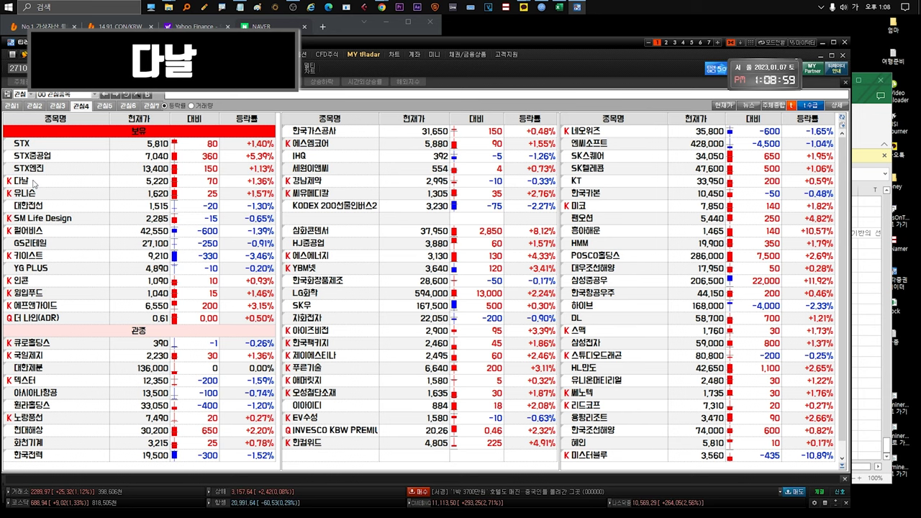
double_click(34, 183)
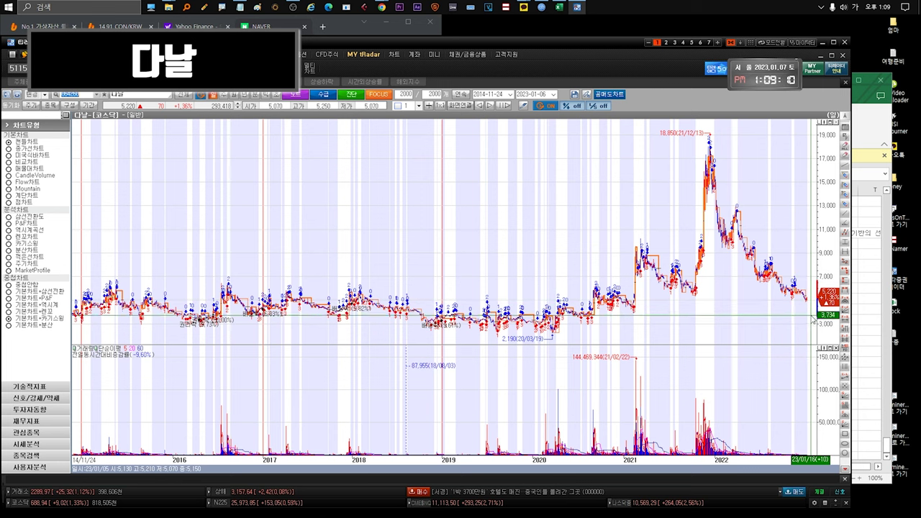
key(ctrl+Tab)
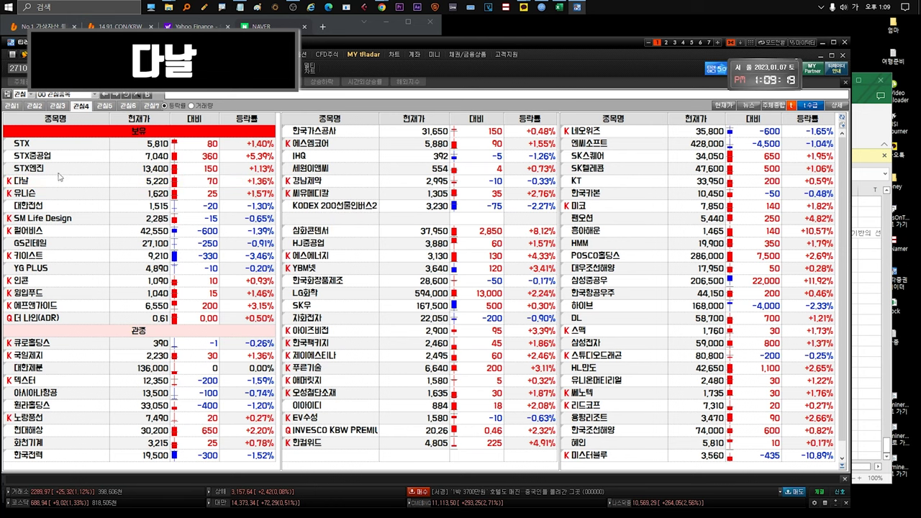
key(ctrl+Tab)
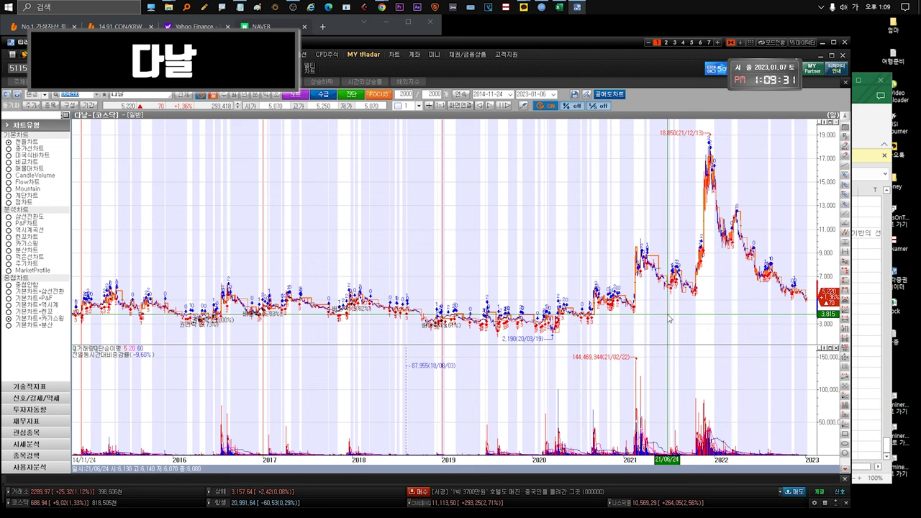
key(ctrl+Tab)
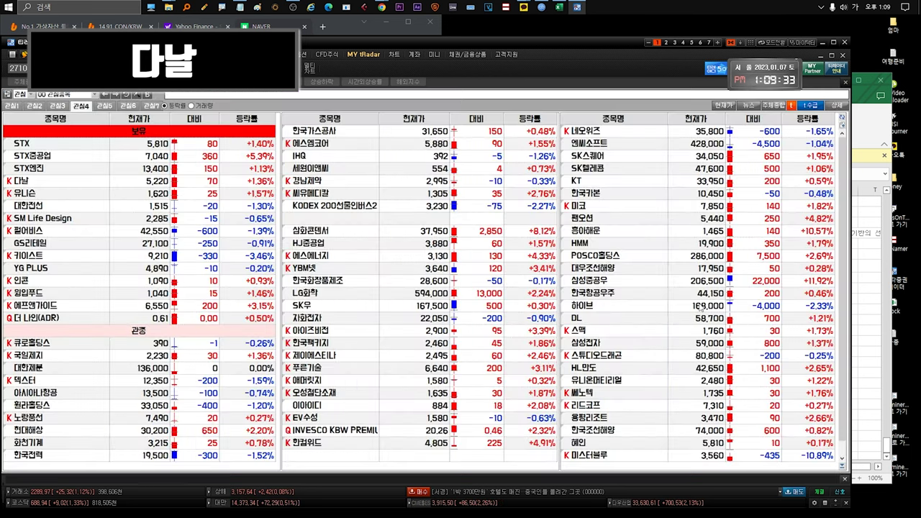
click(64, 185)
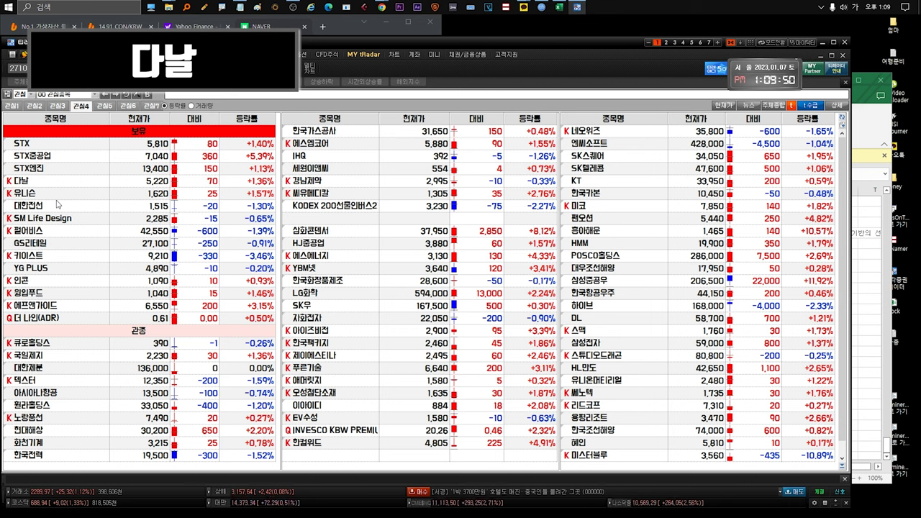
click(70, 186)
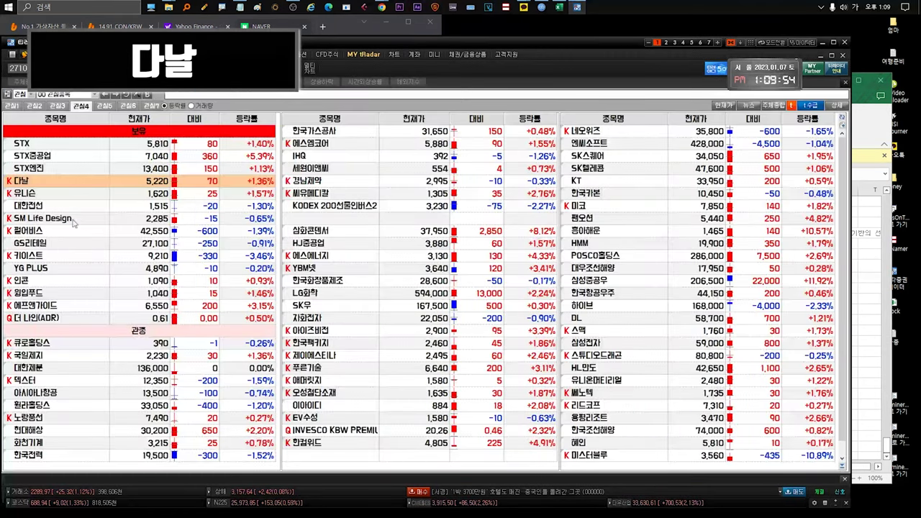
Examine the long-term price and volume chart of 유니슨 from the watchlist, and return to the list
click(45, 194)
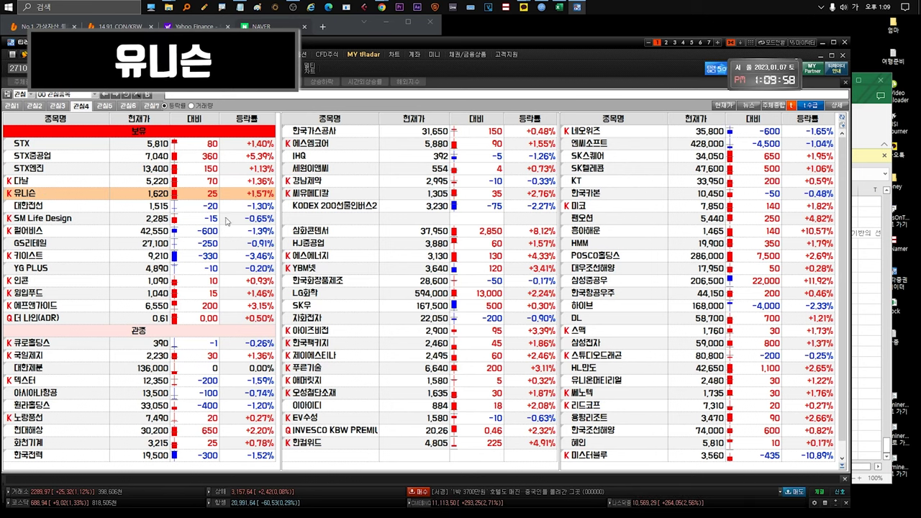
key(Return)
drag(606, 303, 648, 403)
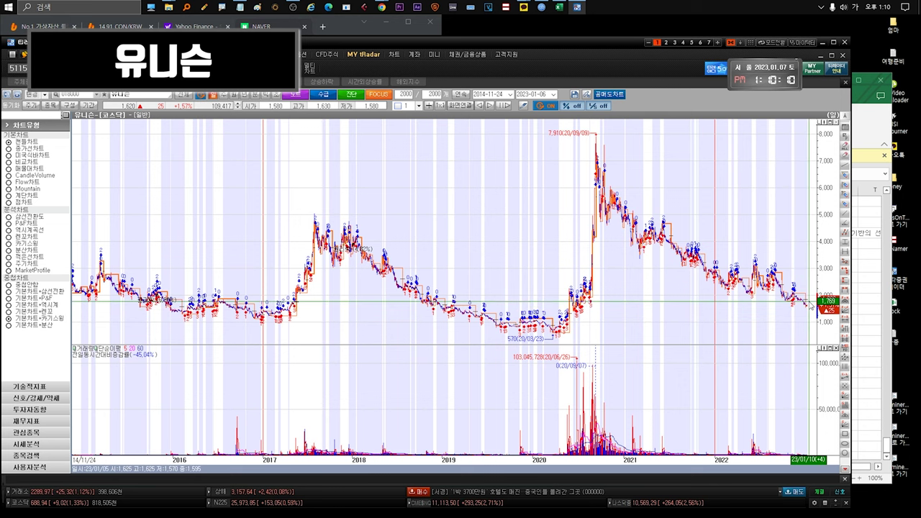
key(ctrl+Tab)
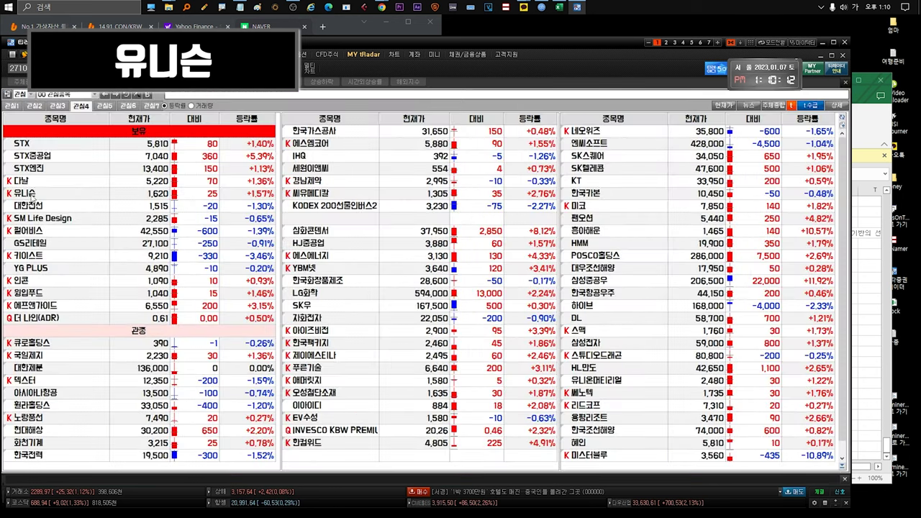
Check the 유니슨 chart once more and return to the watchlist with 유니슨 selected
click(68, 205)
click(64, 198)
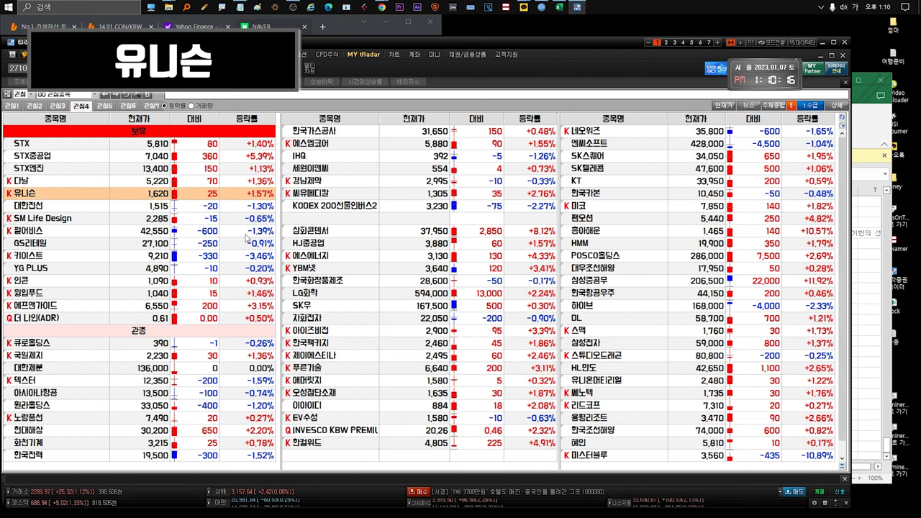
key(Return)
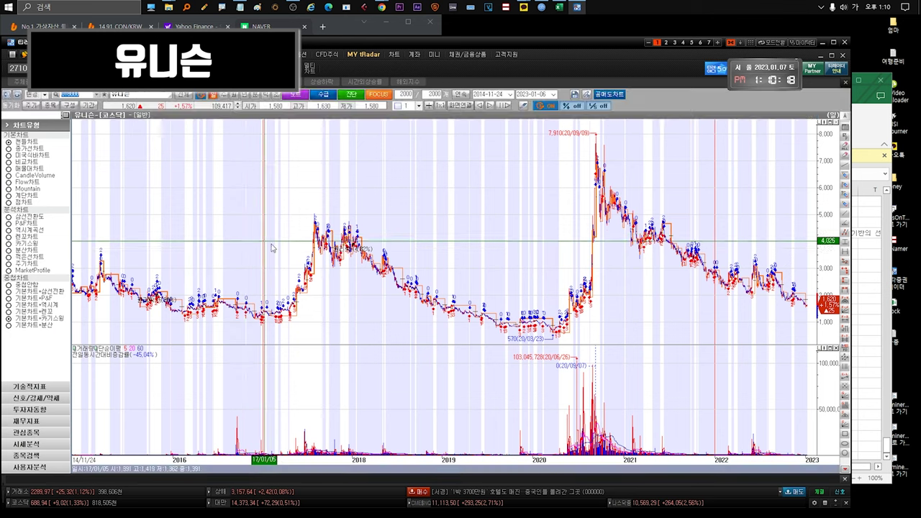
key(Escape)
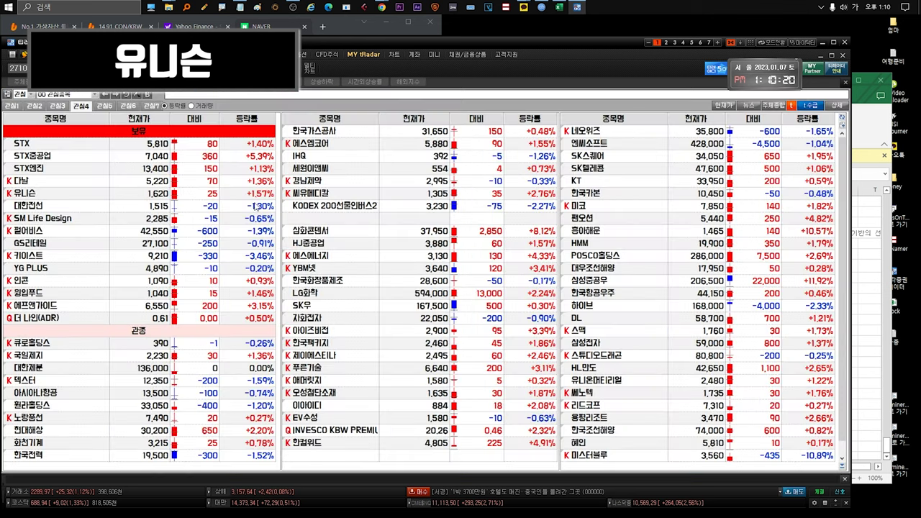
click(90, 155)
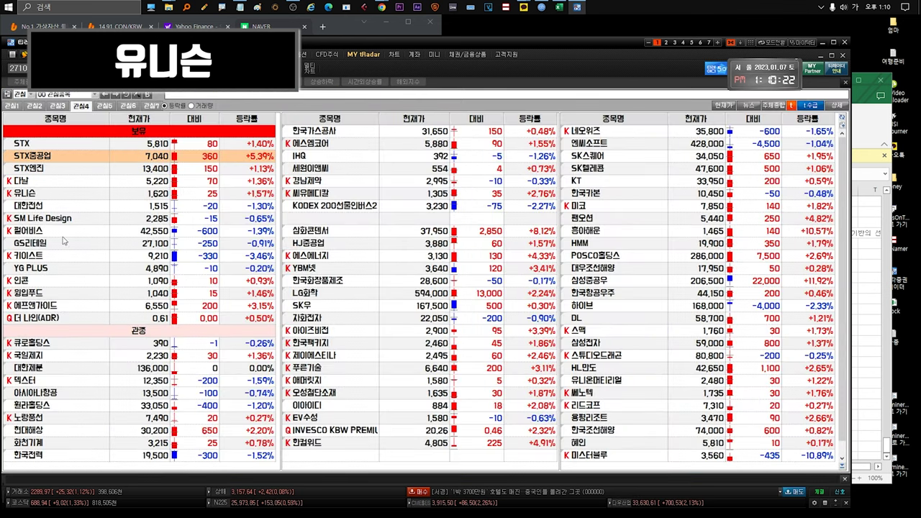
click(52, 196)
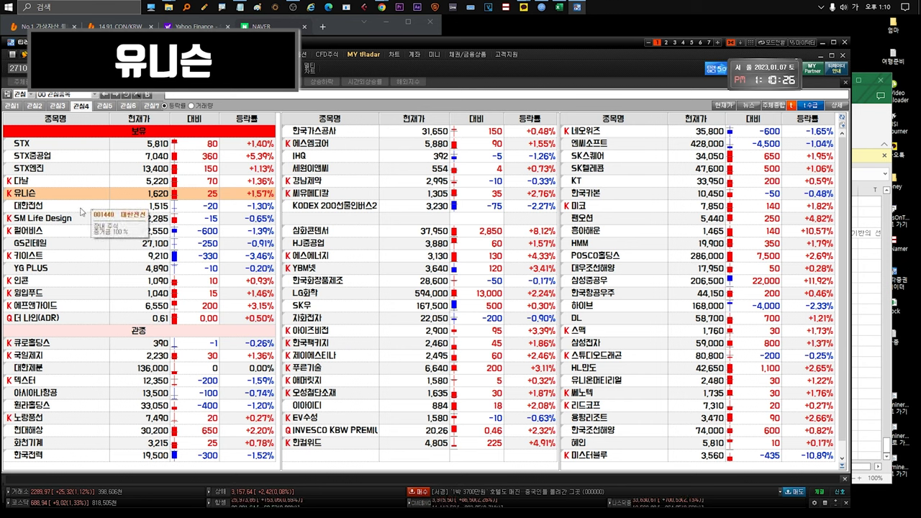
Examine the 대한전선 chart from the watchlist, viewing the daily candles since January 2022 and the full price history
click(84, 208)
click(85, 219)
double_click(79, 209)
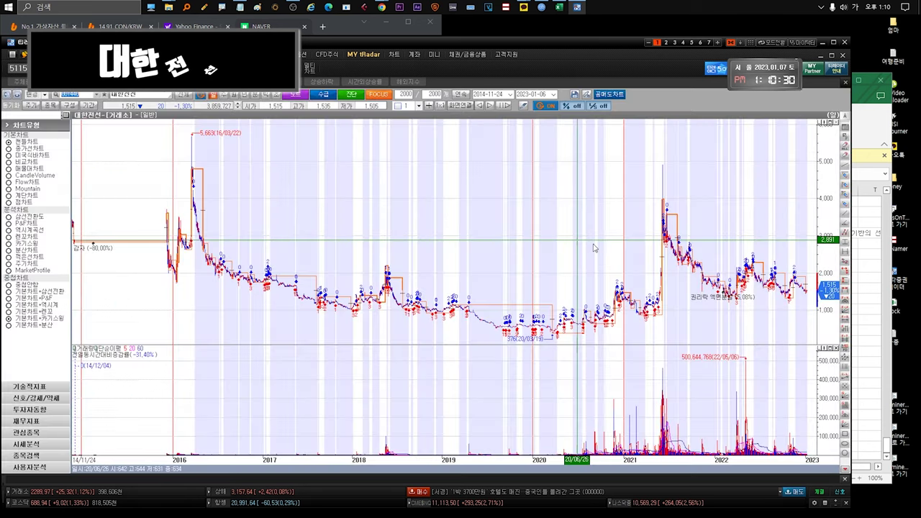
drag(720, 306, 808, 315)
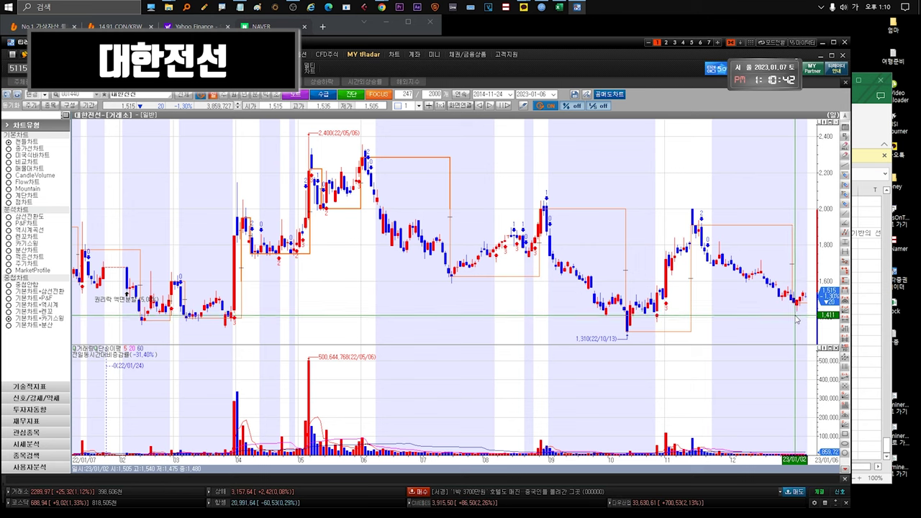
scroll(792, 311, down, 5)
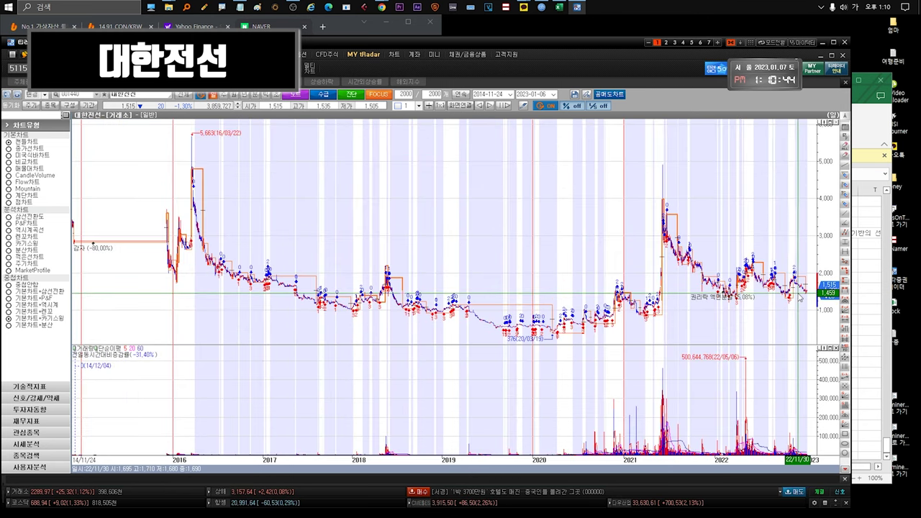